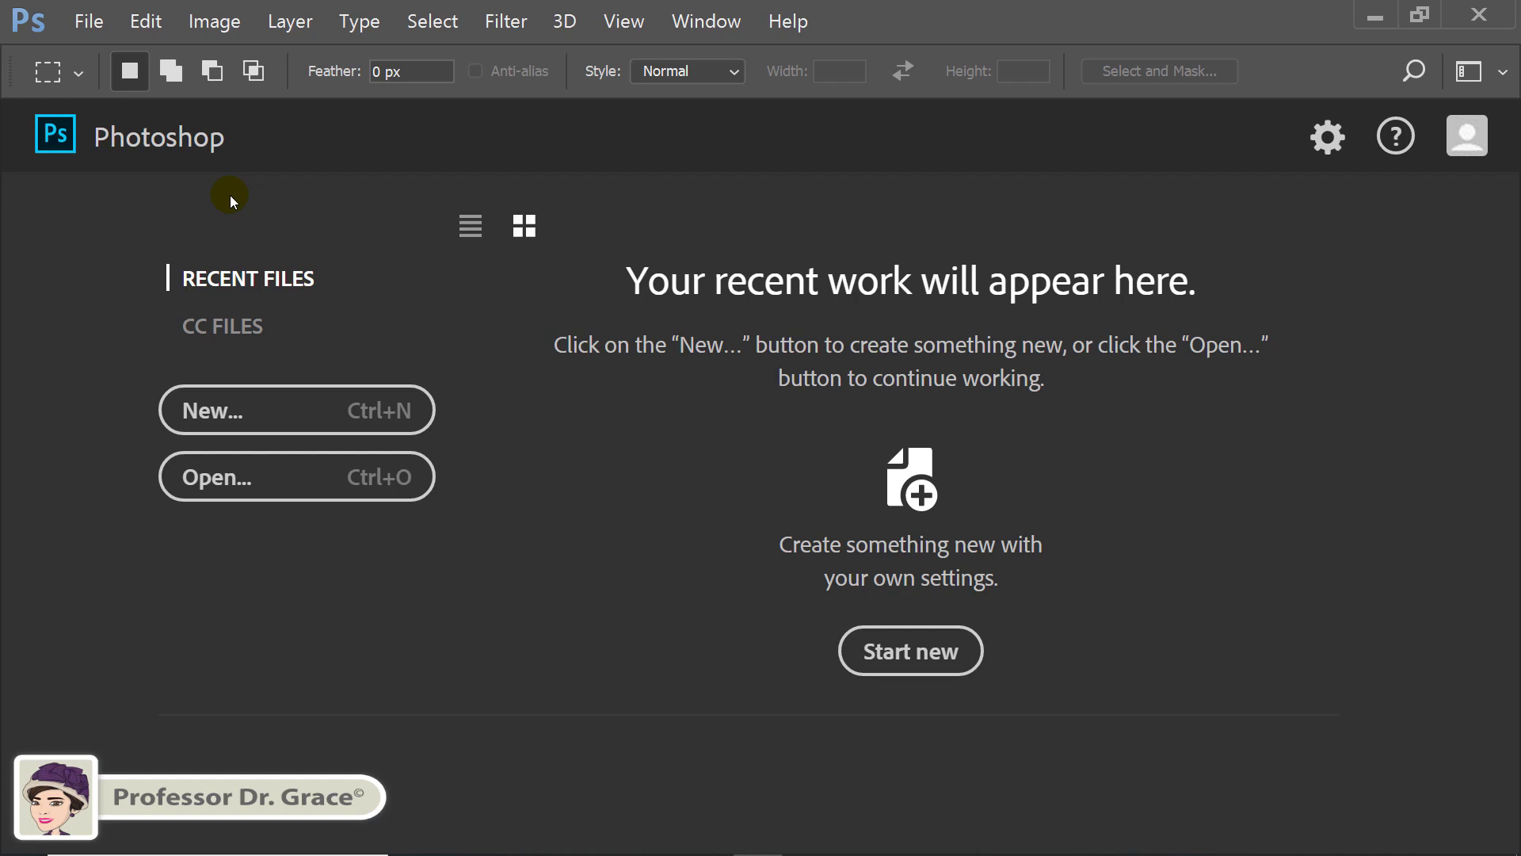
Set the interface color theme to the lightest gray, check the Units & Rulers preferences, and accept the settings.
click(155, 22)
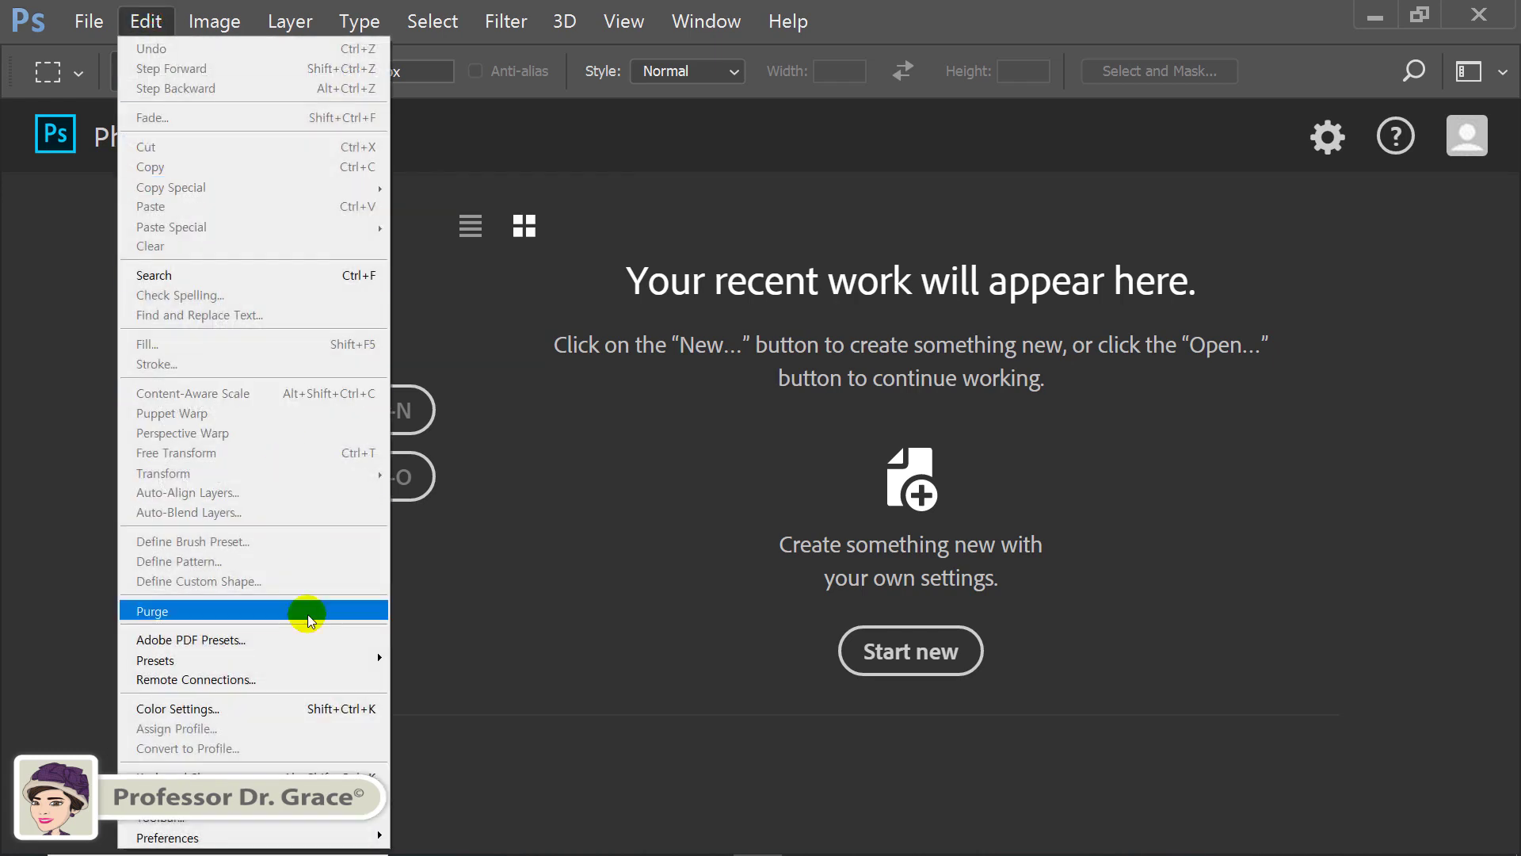
mouse_move(361, 838)
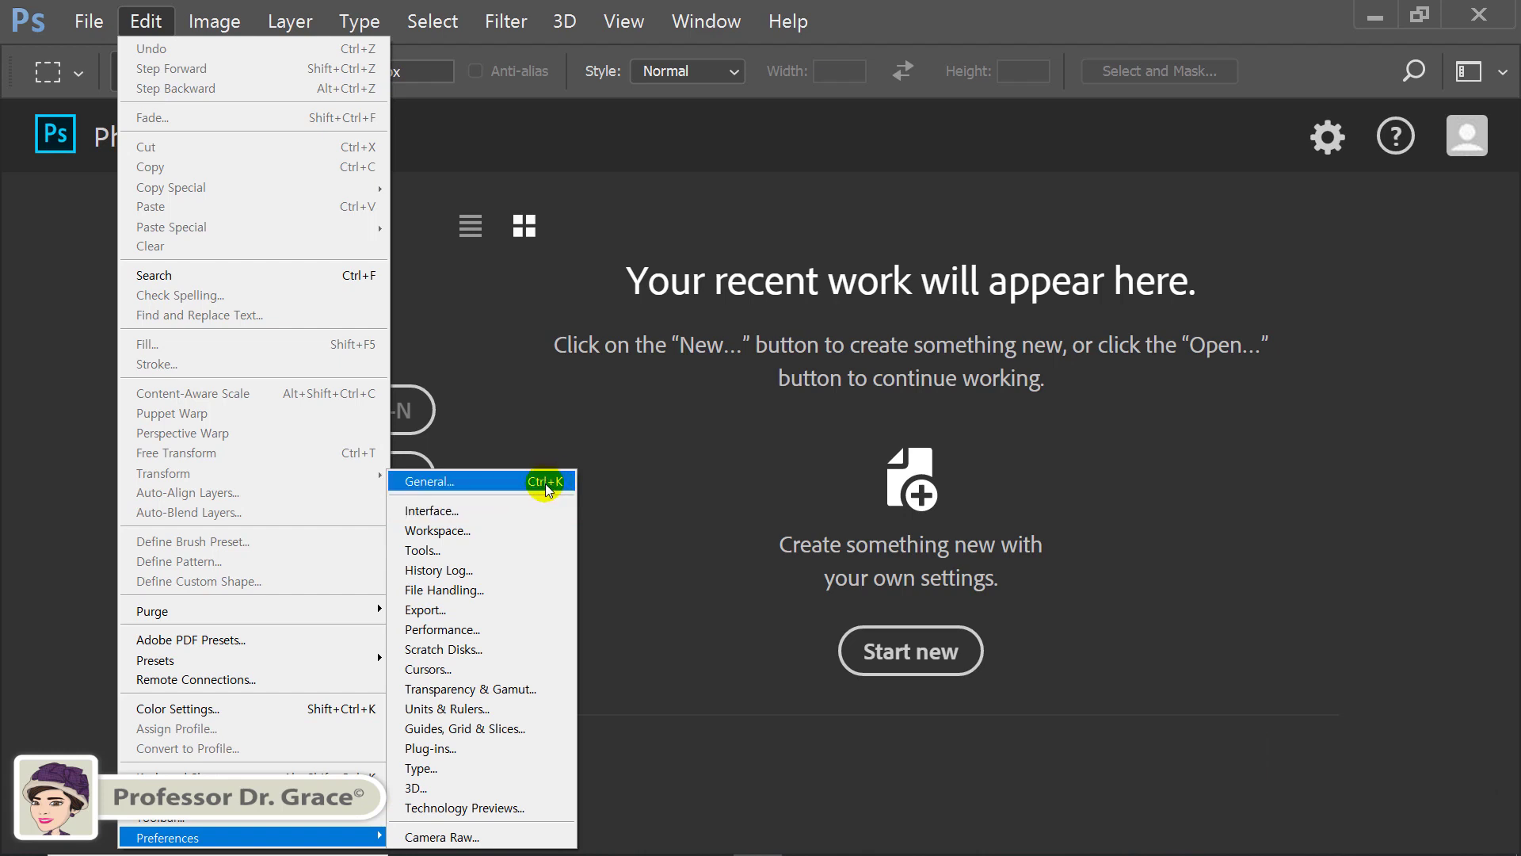
click(544, 509)
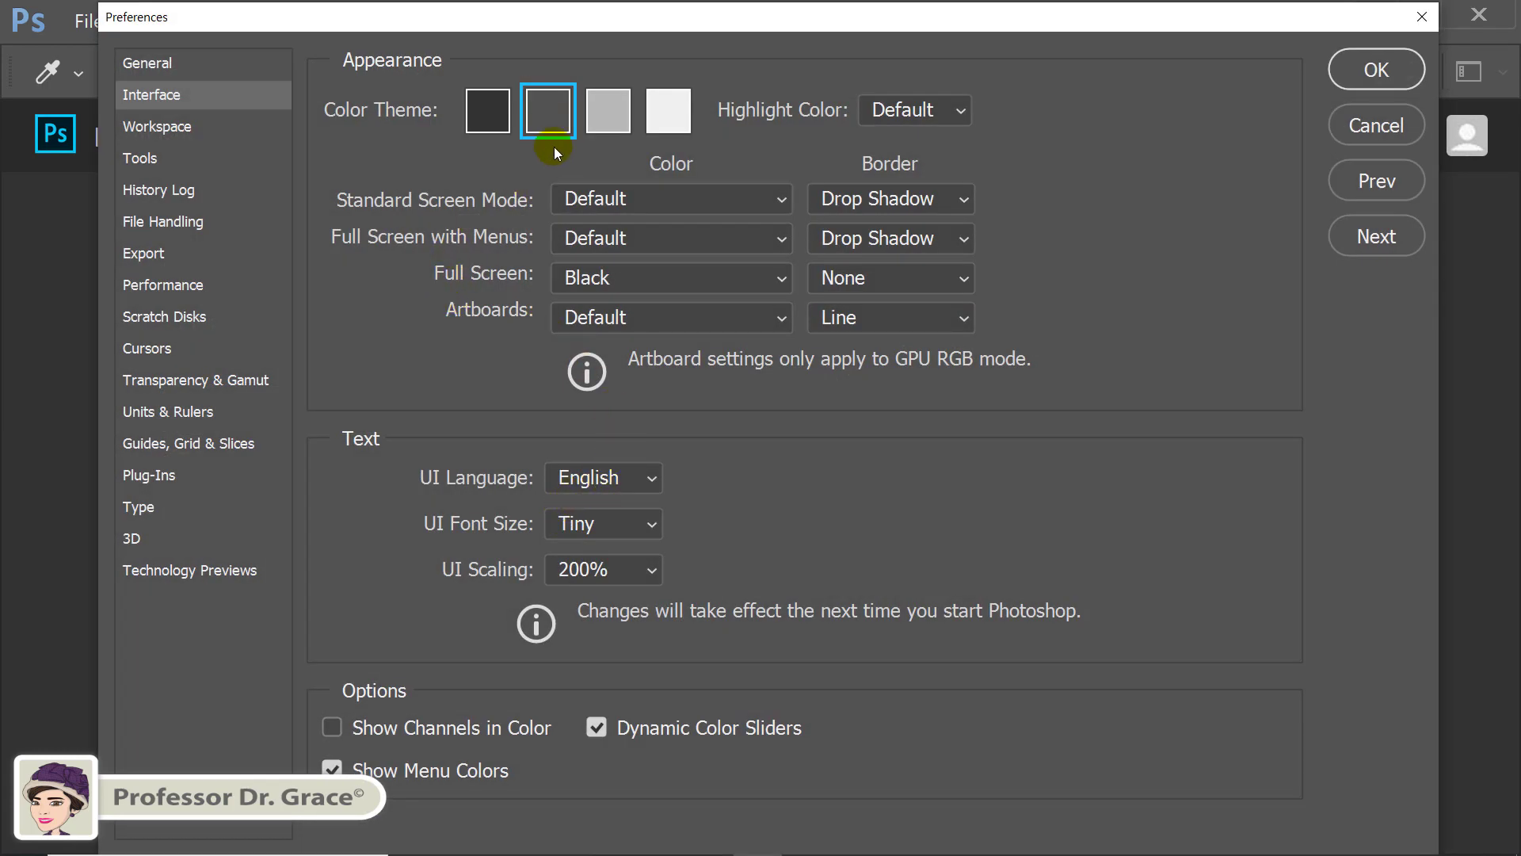
click(678, 115)
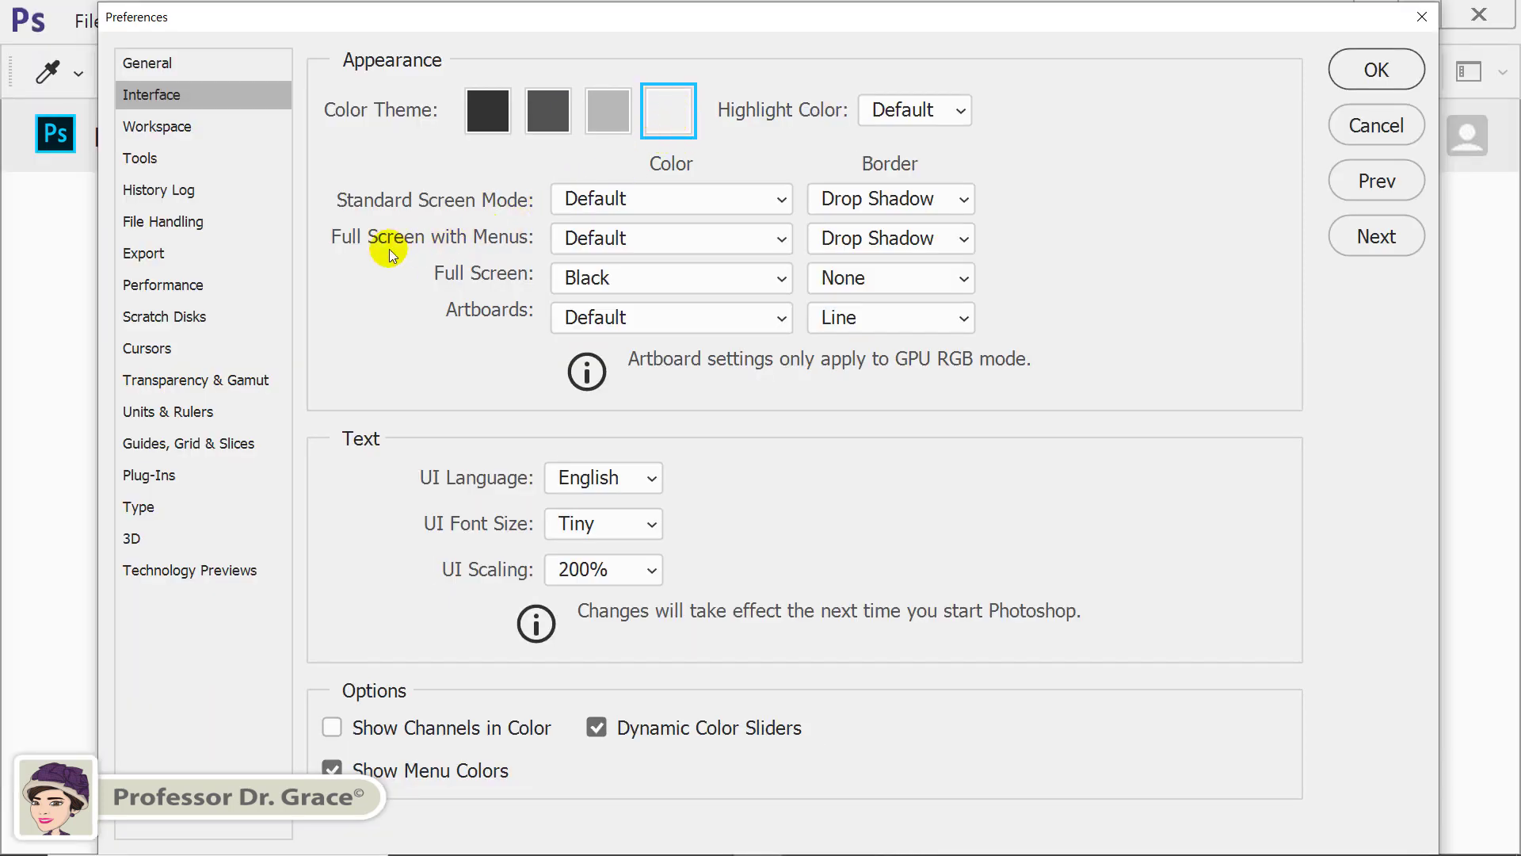
click(207, 417)
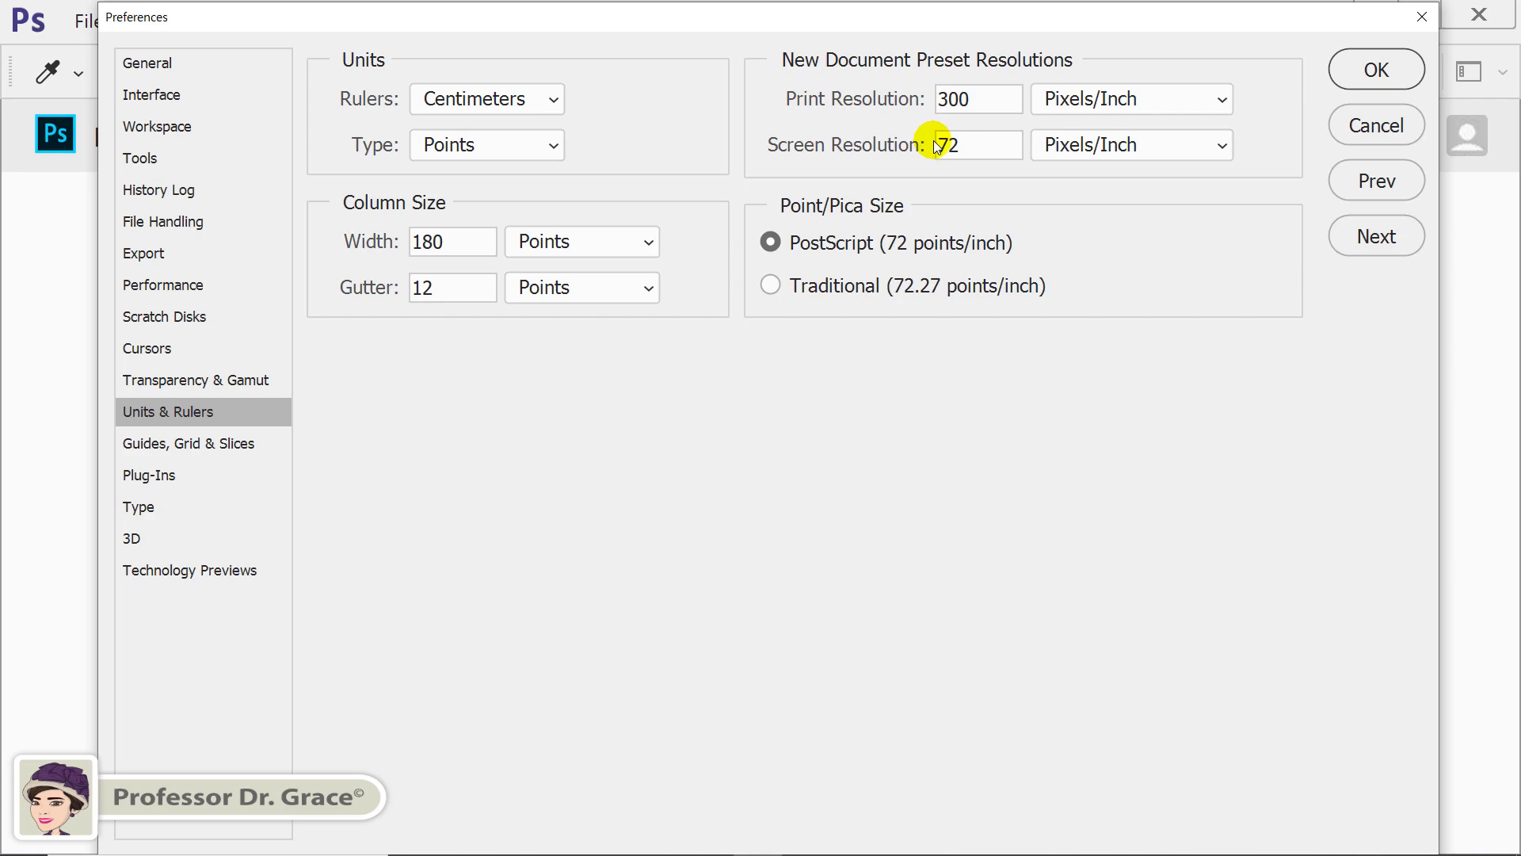
click(1368, 74)
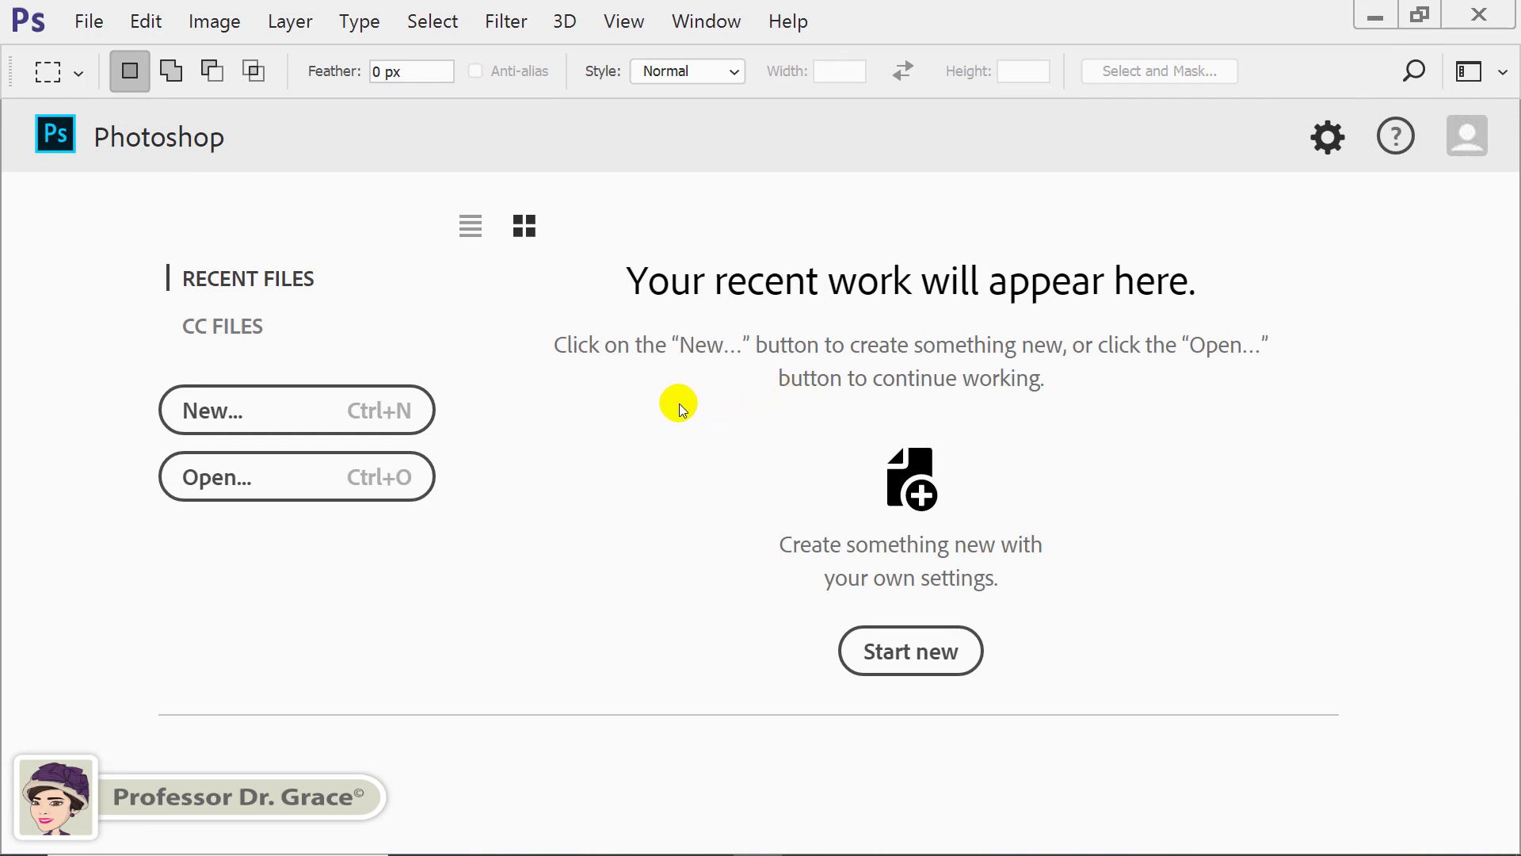
Start a new document and compare the resolutions of the Photo, Print, Art & Illustration, Web, Mobile and Film & Video presets.
click(106, 21)
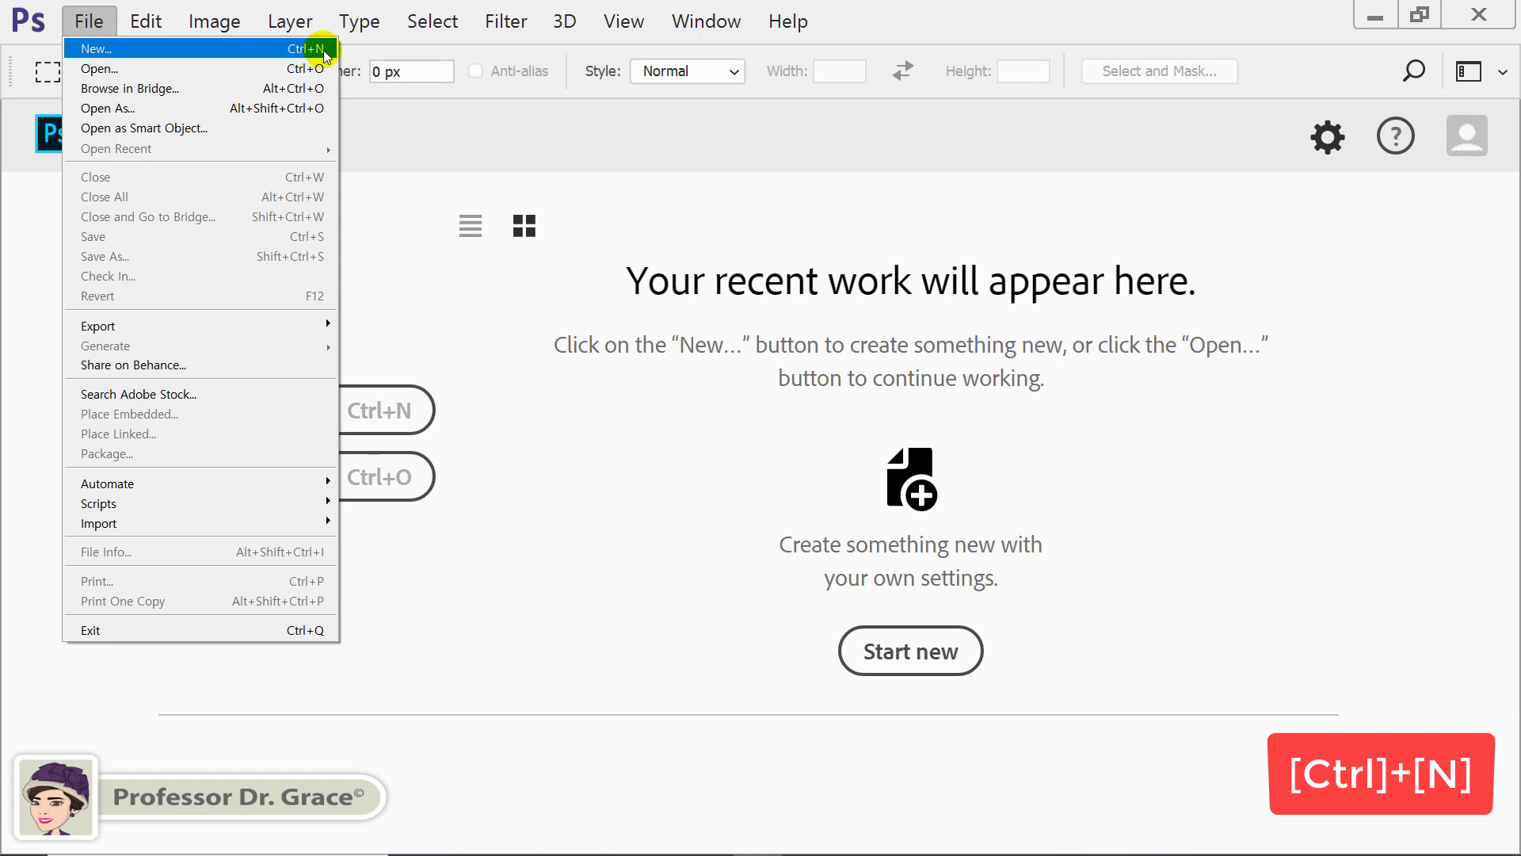
click(639, 495)
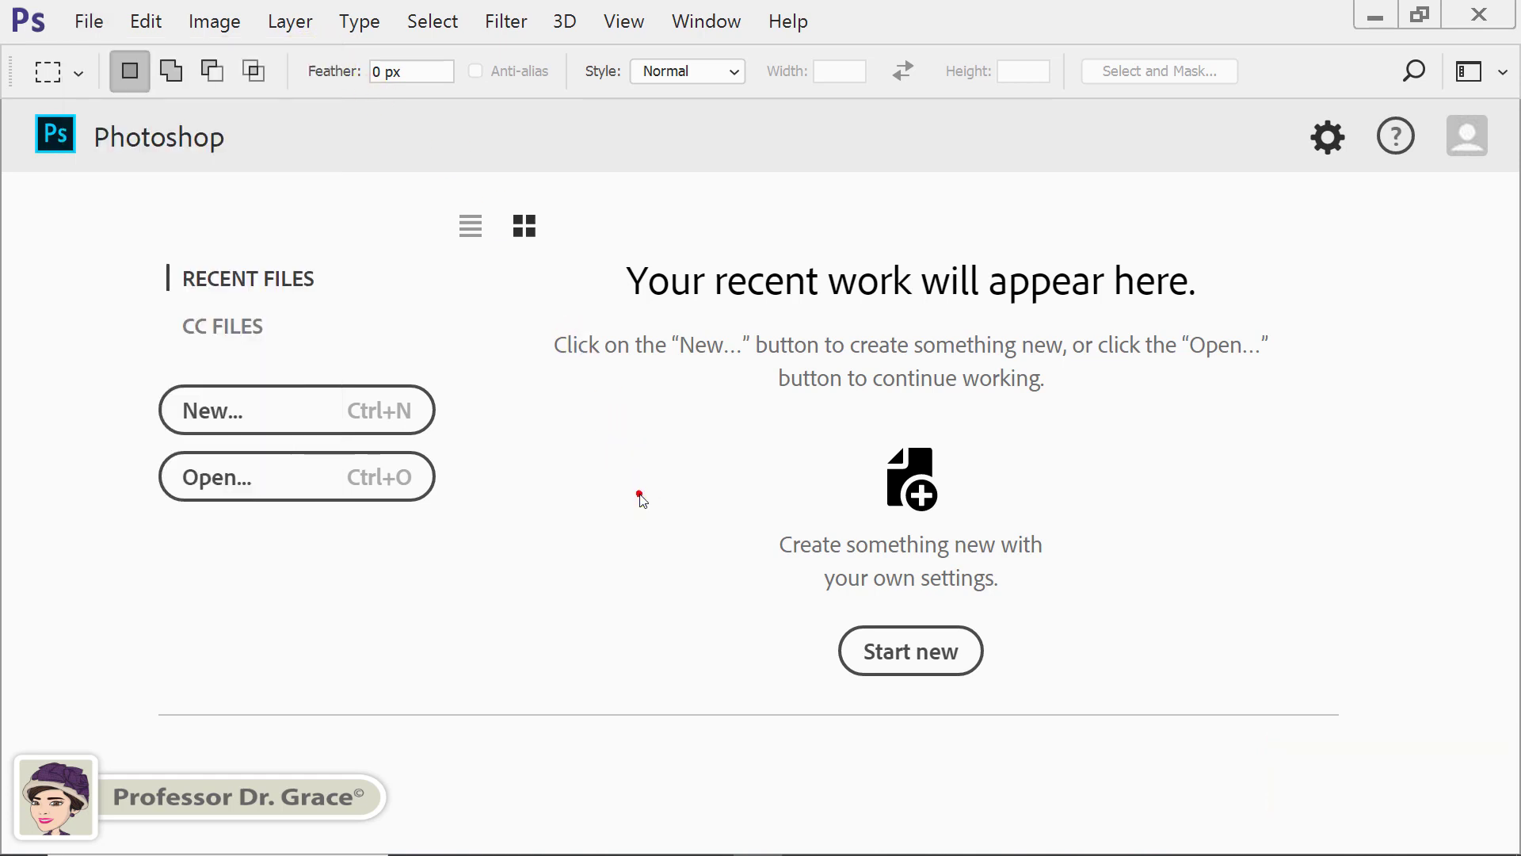
click(250, 422)
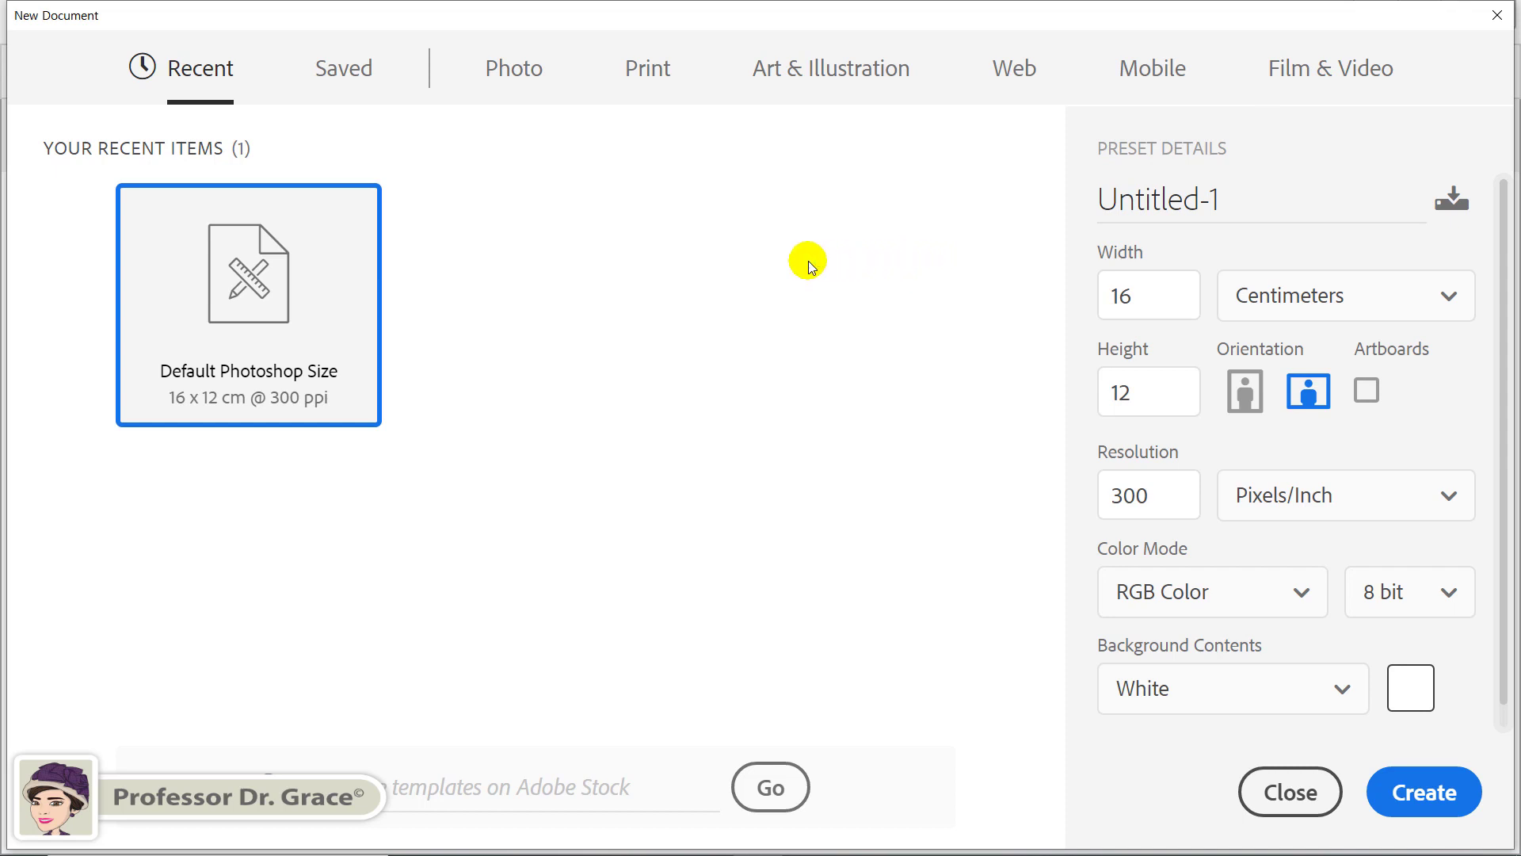
click(513, 68)
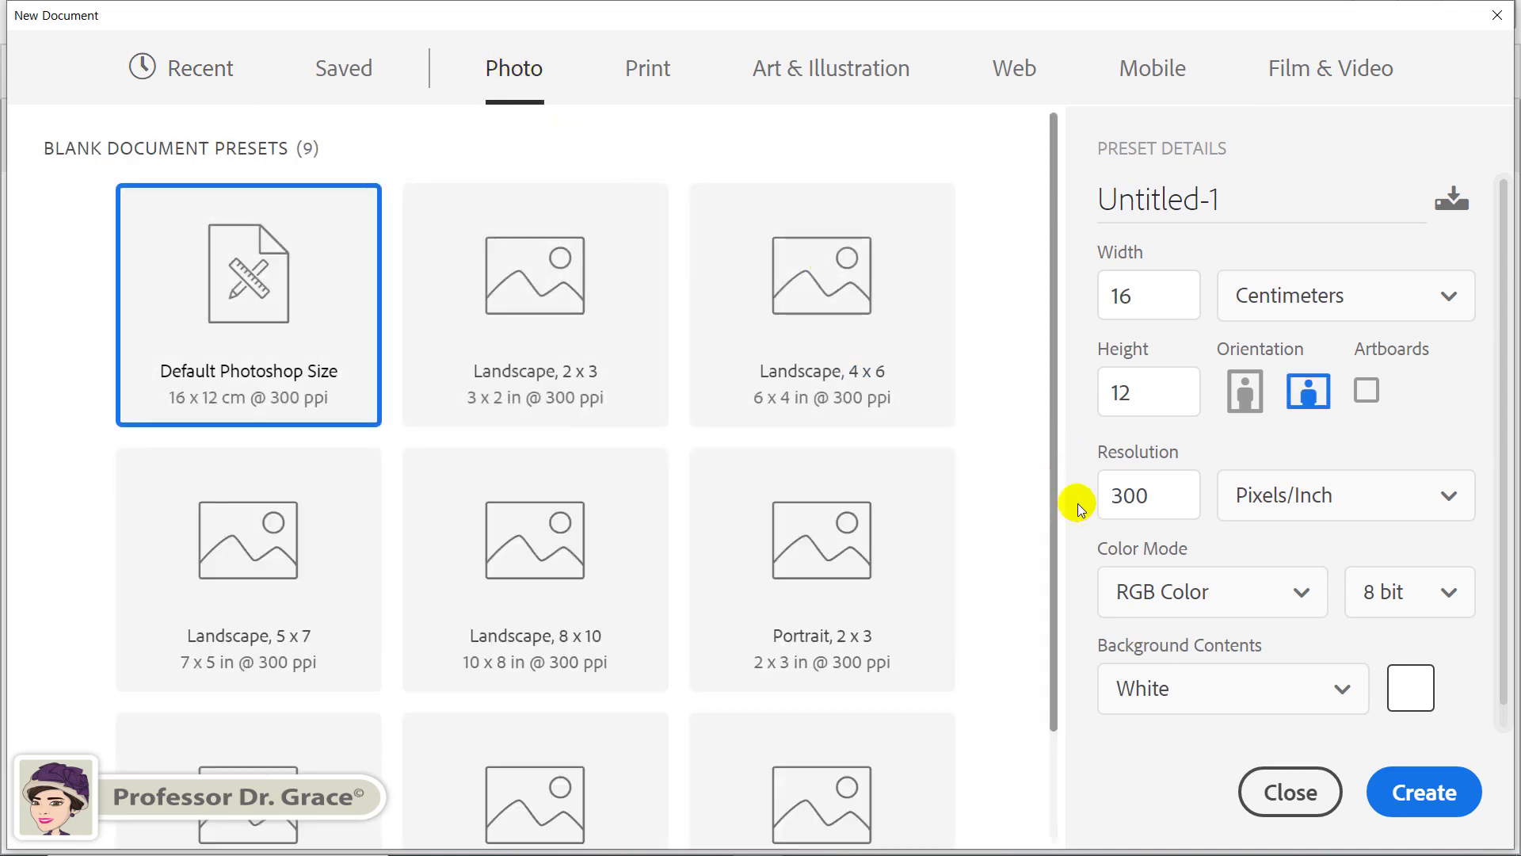
click(641, 76)
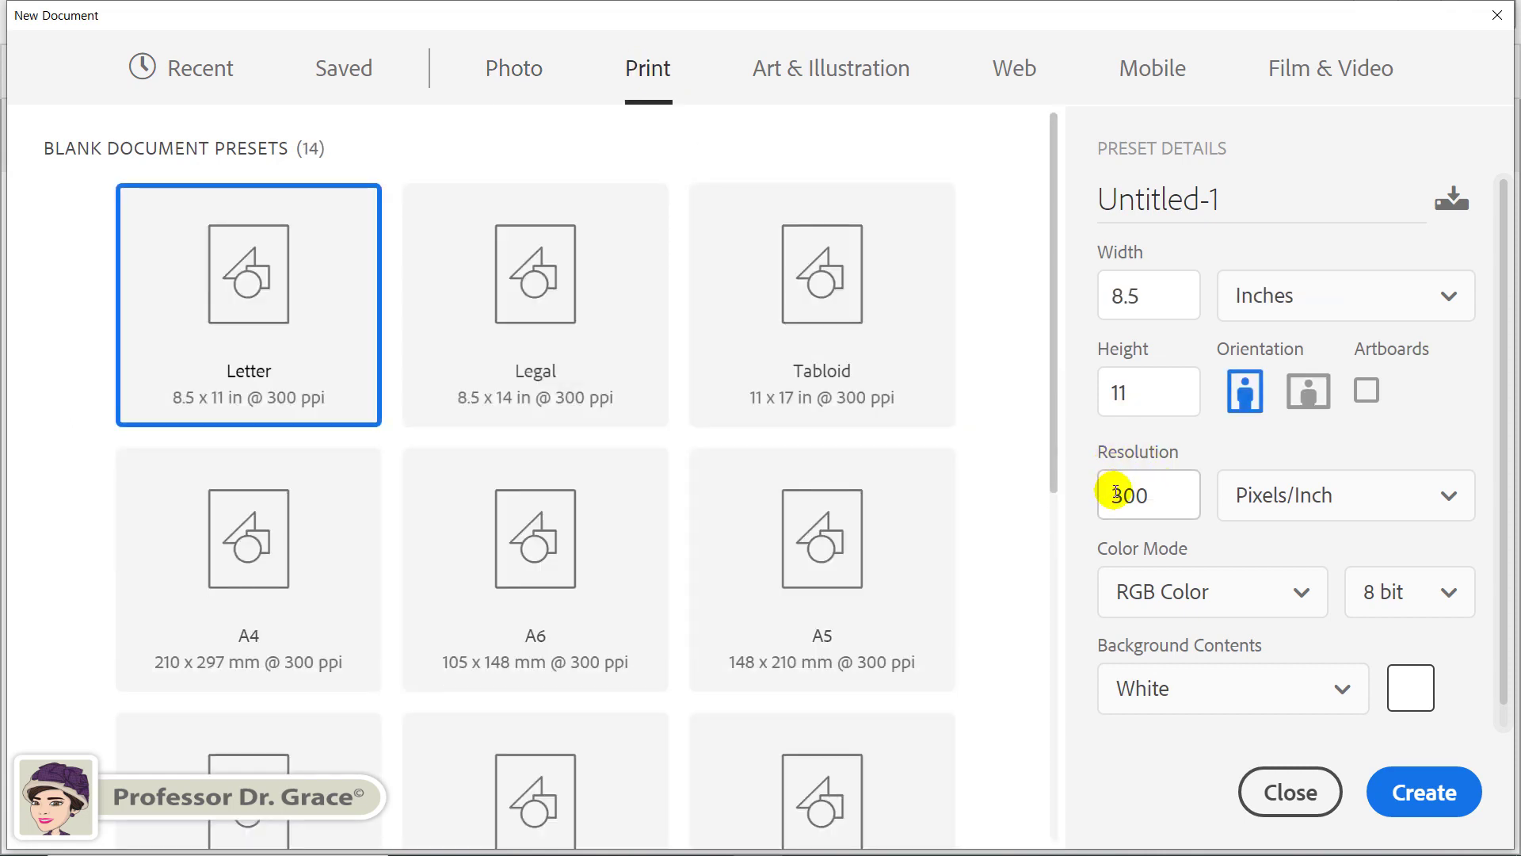
click(800, 76)
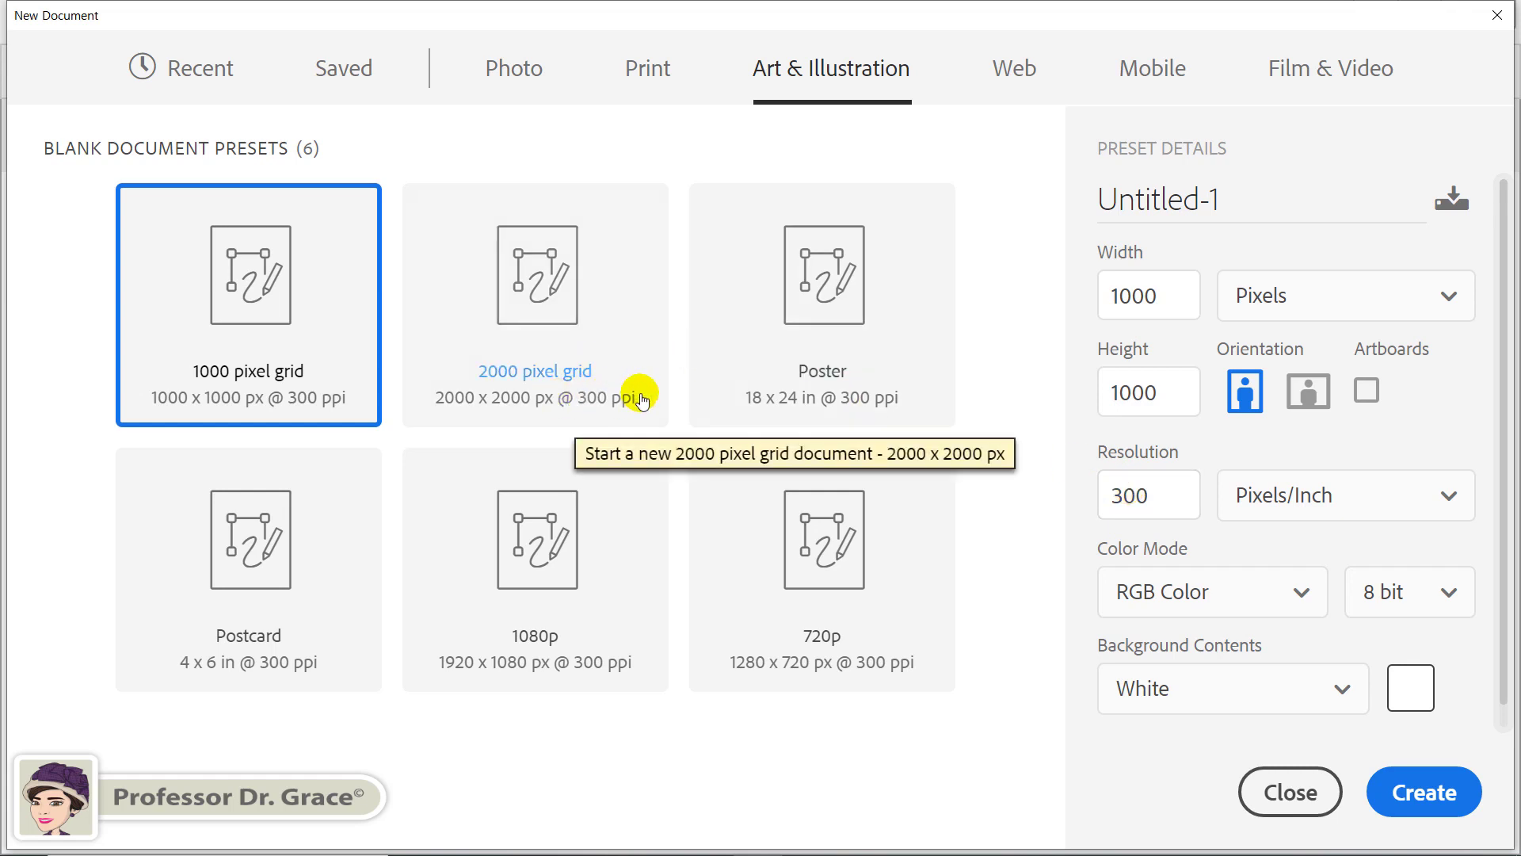
click(1013, 73)
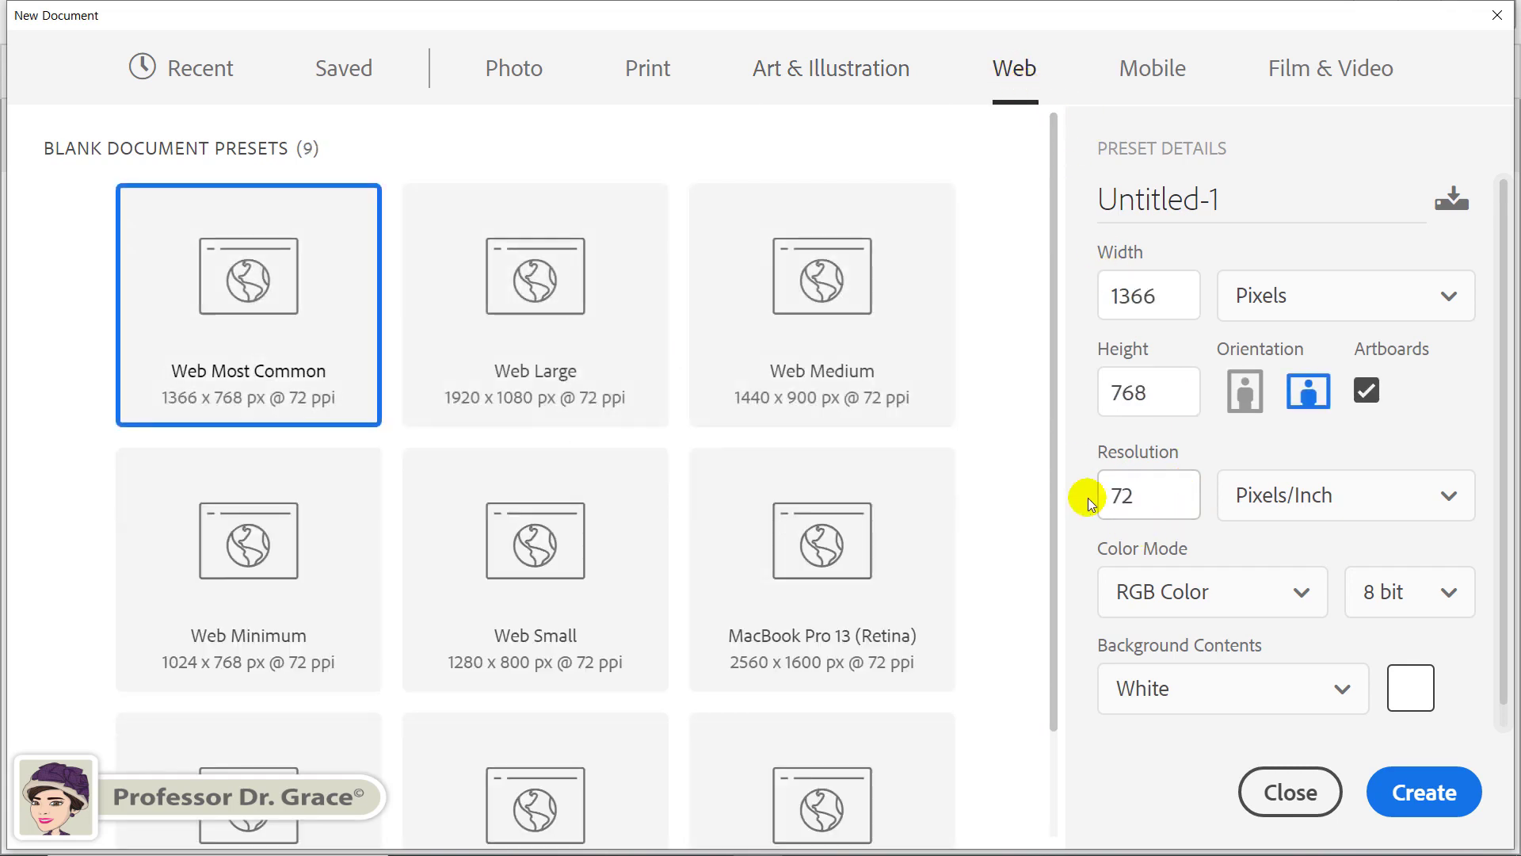
click(1165, 73)
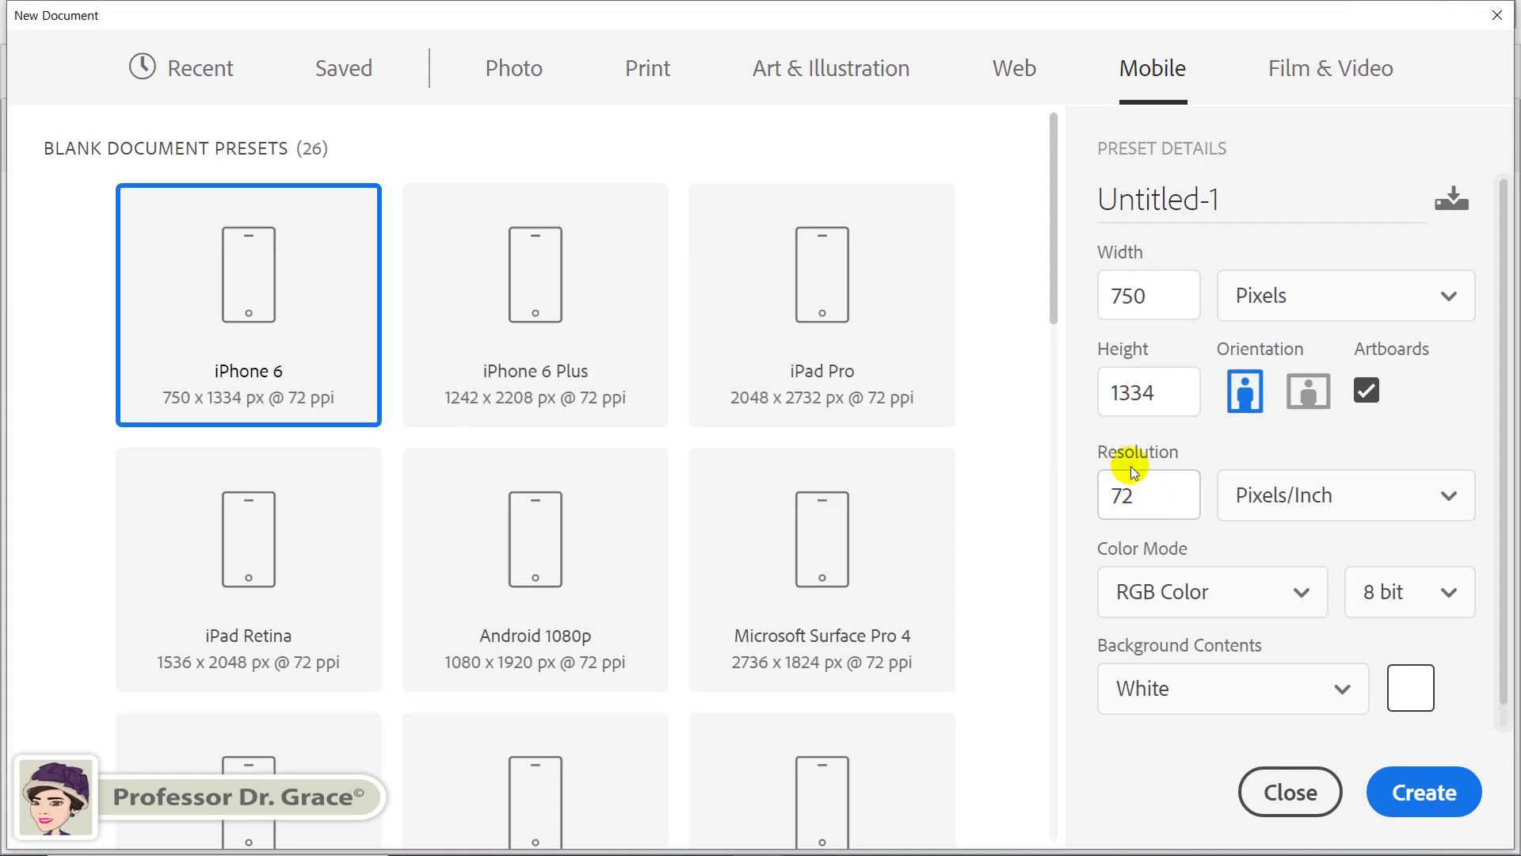
click(1321, 72)
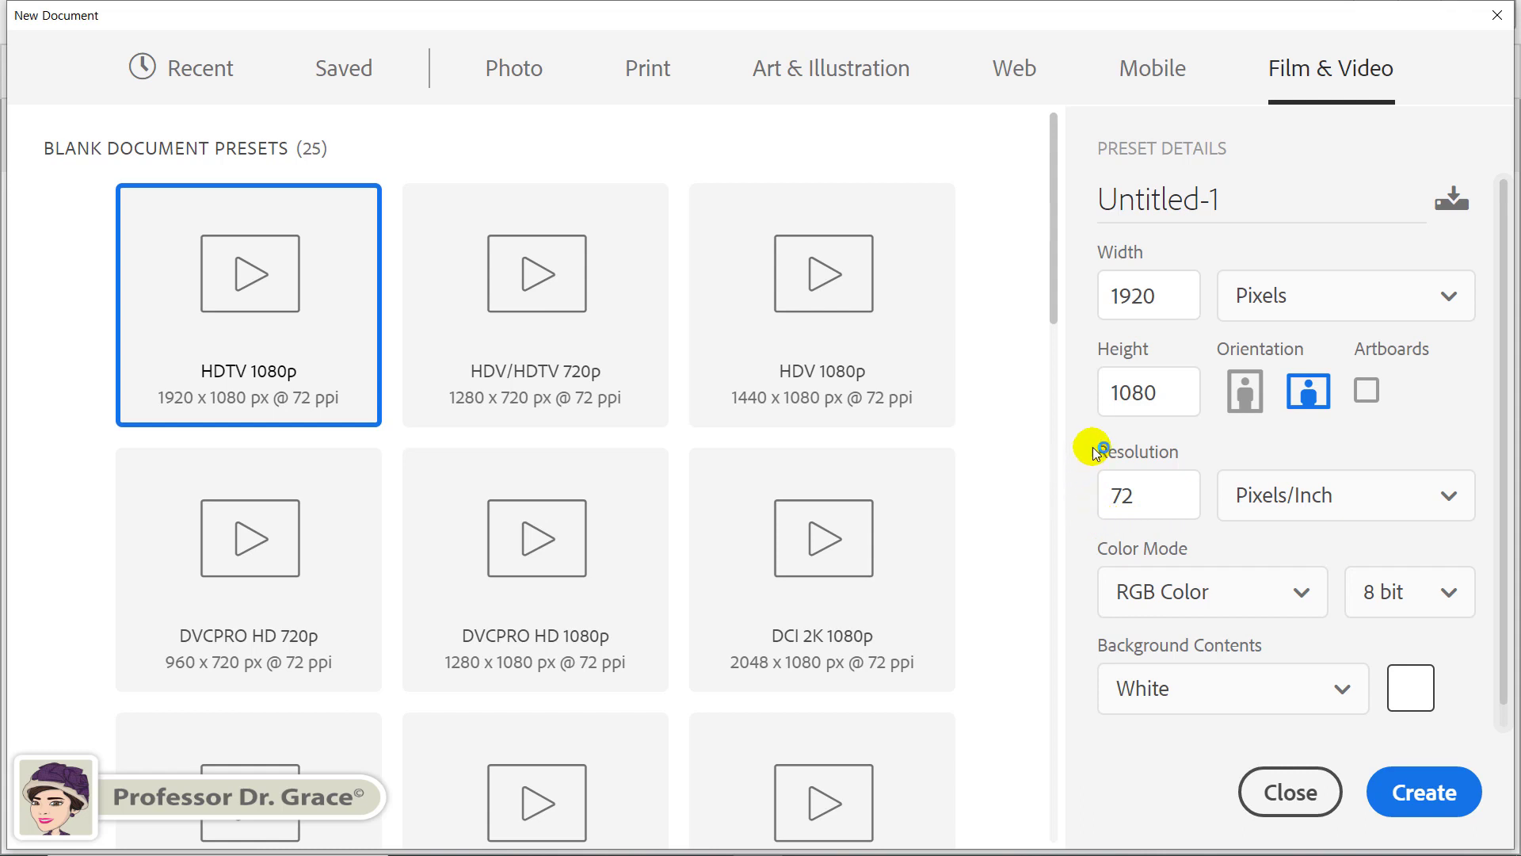
drag(1165, 499, 1104, 492)
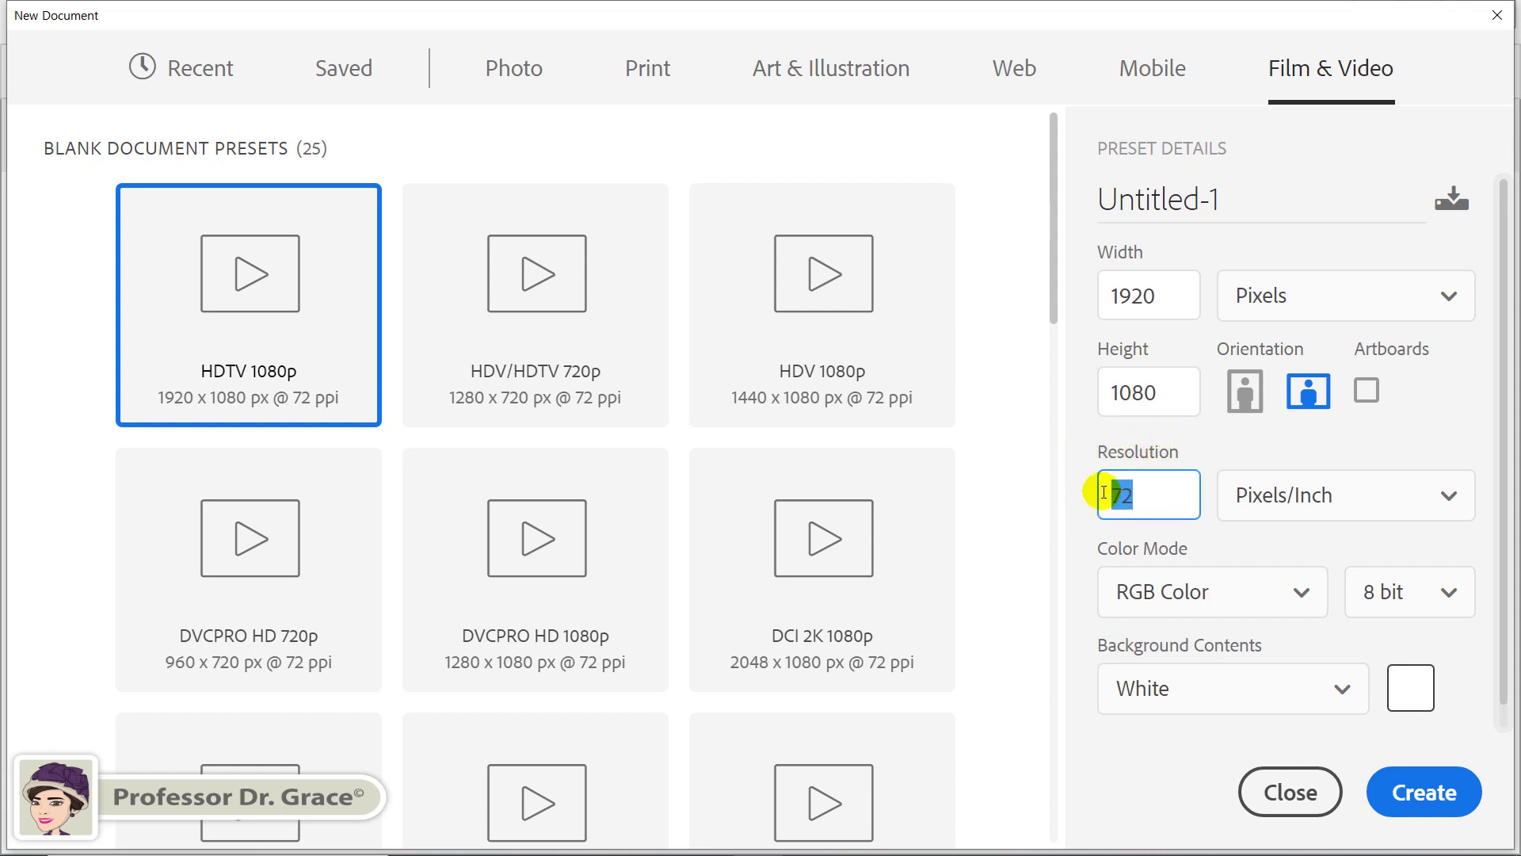
click(1151, 498)
Create a new document from the A4 print preset, 210 x 297 mm at 300 ppi, and fit it on screen.
click(663, 74)
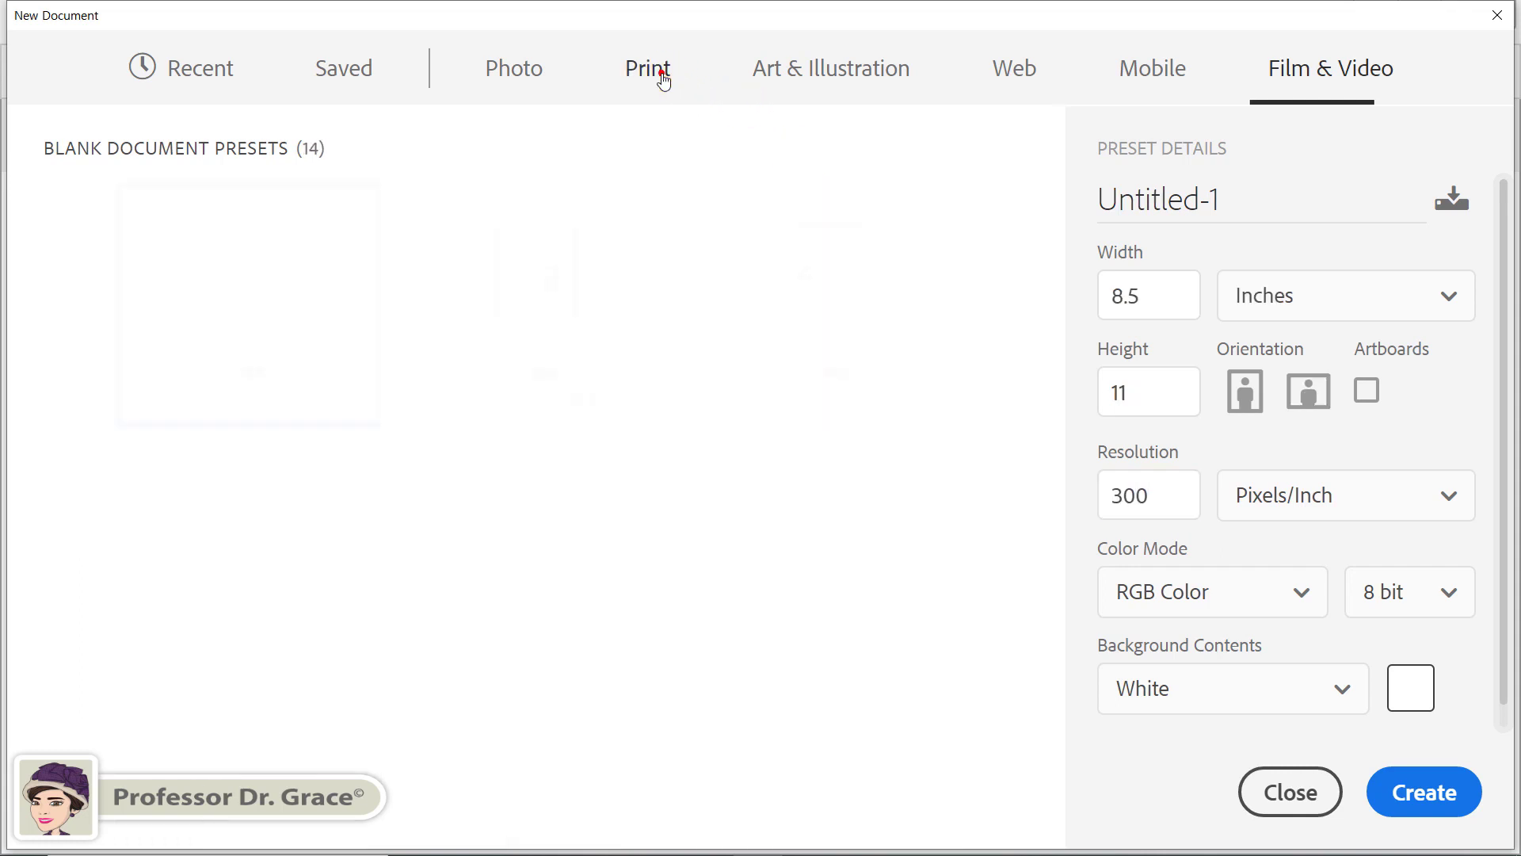
click(302, 546)
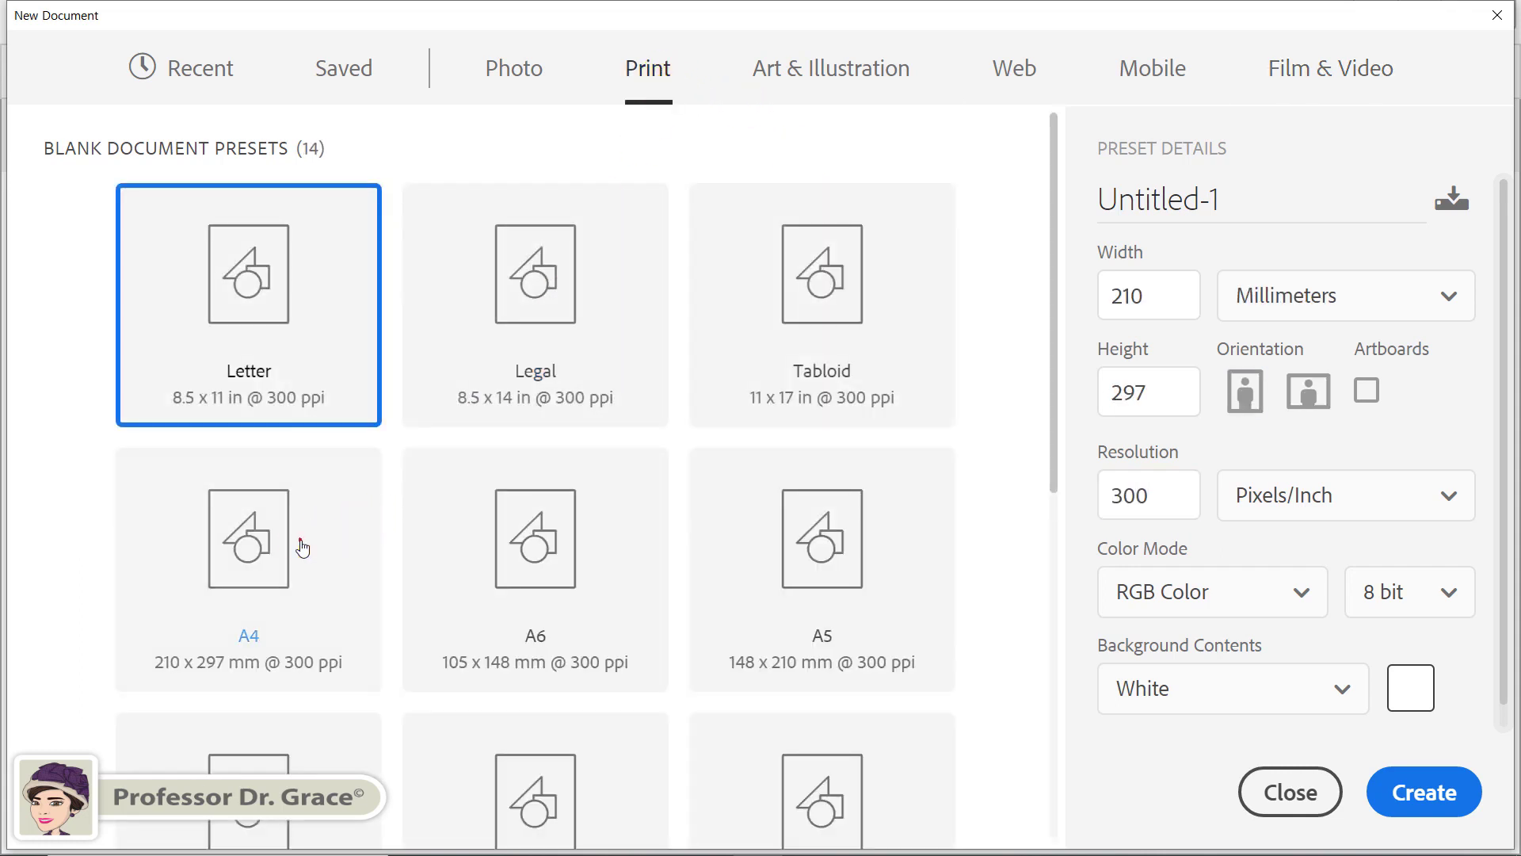
click(1419, 789)
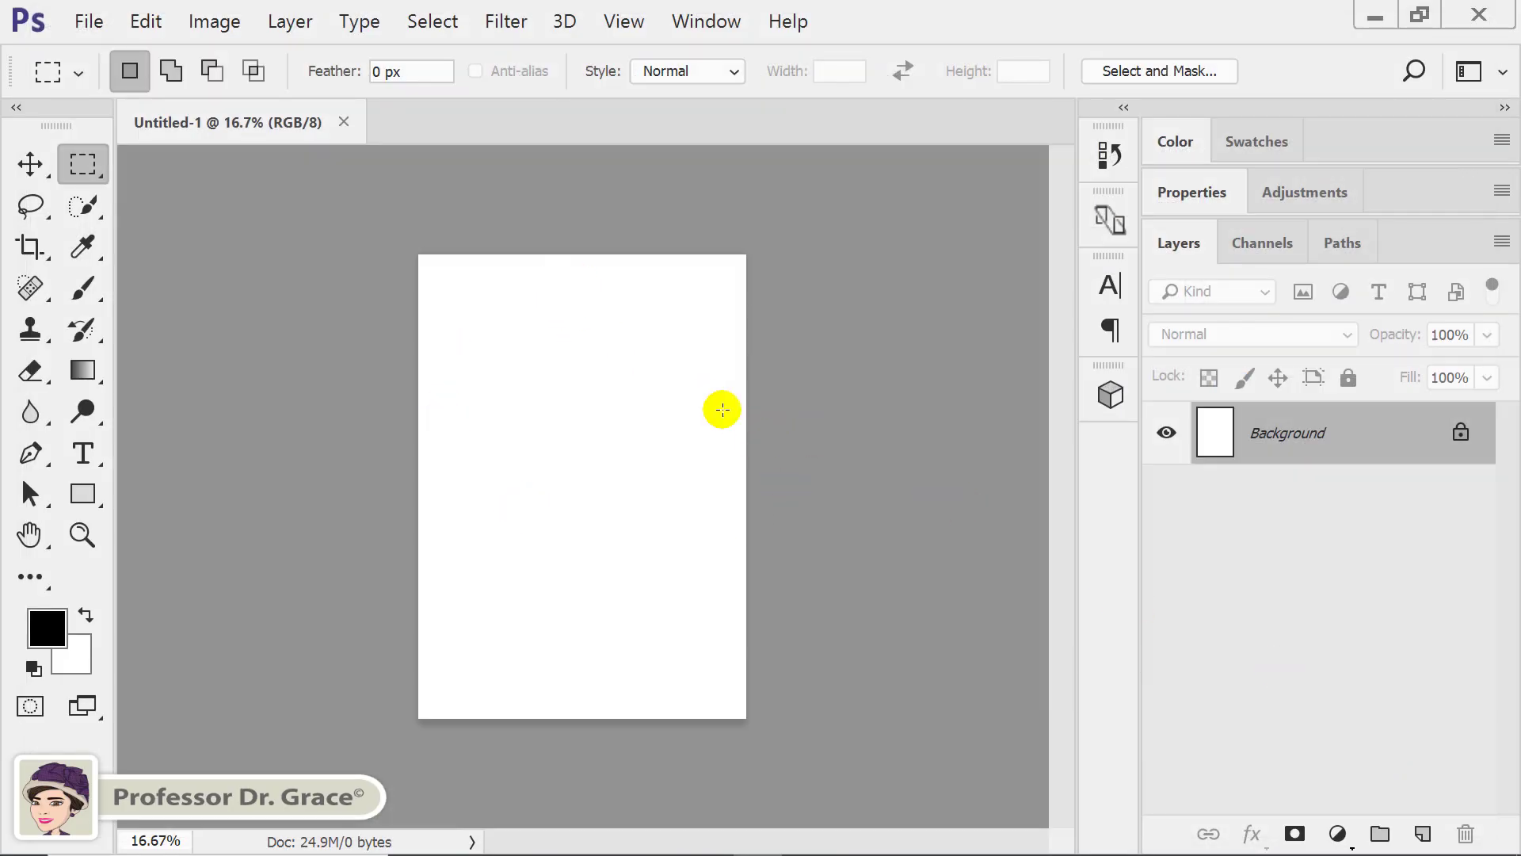
key(ctrl+0)
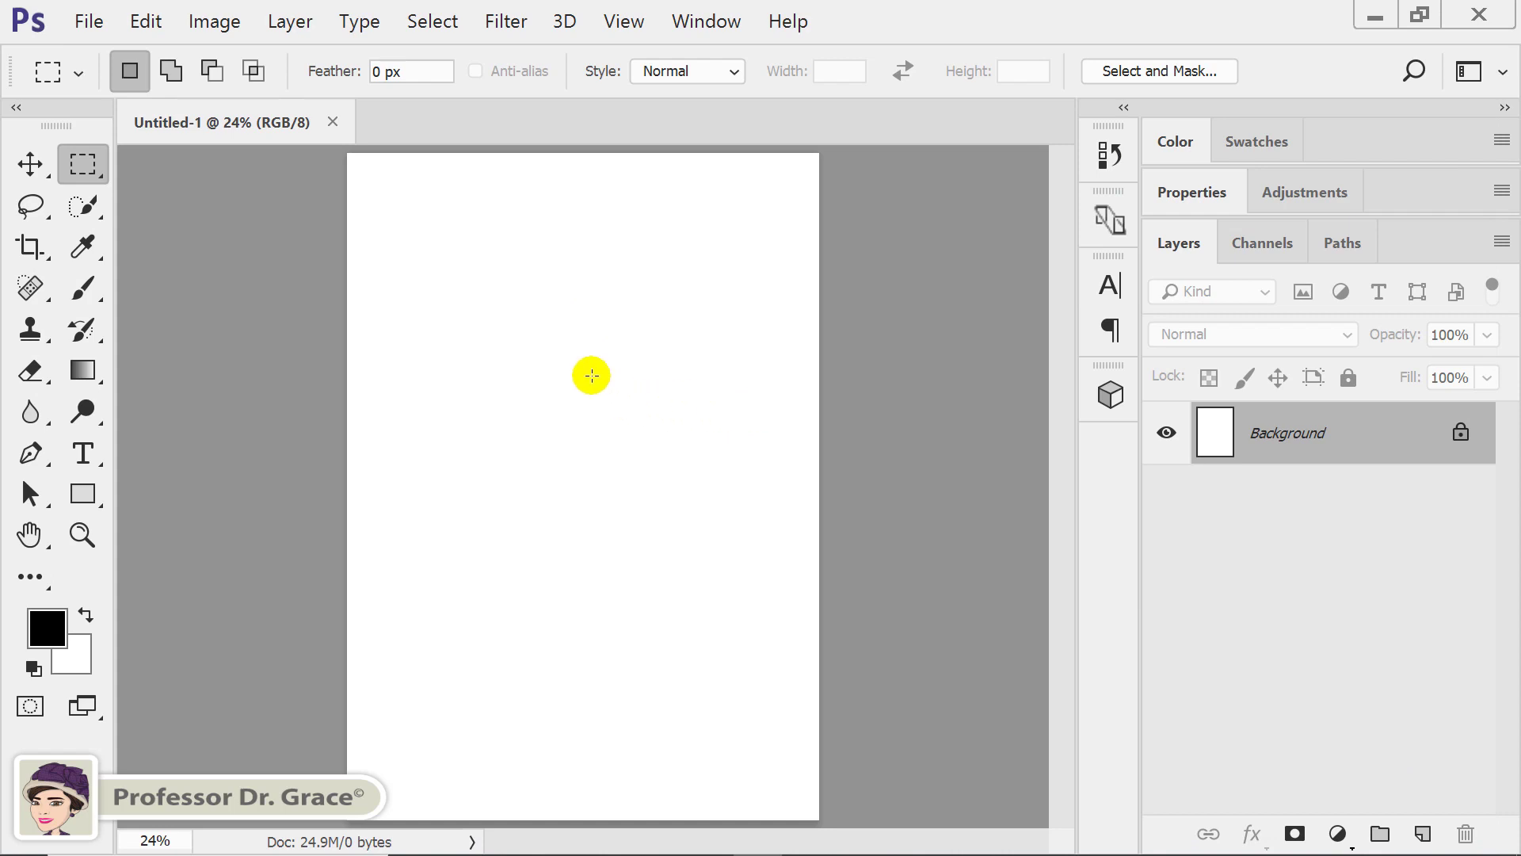
Resample the A4 document to a resolution of 72 pixels/inch, keeping the Move tool active.
click(32, 164)
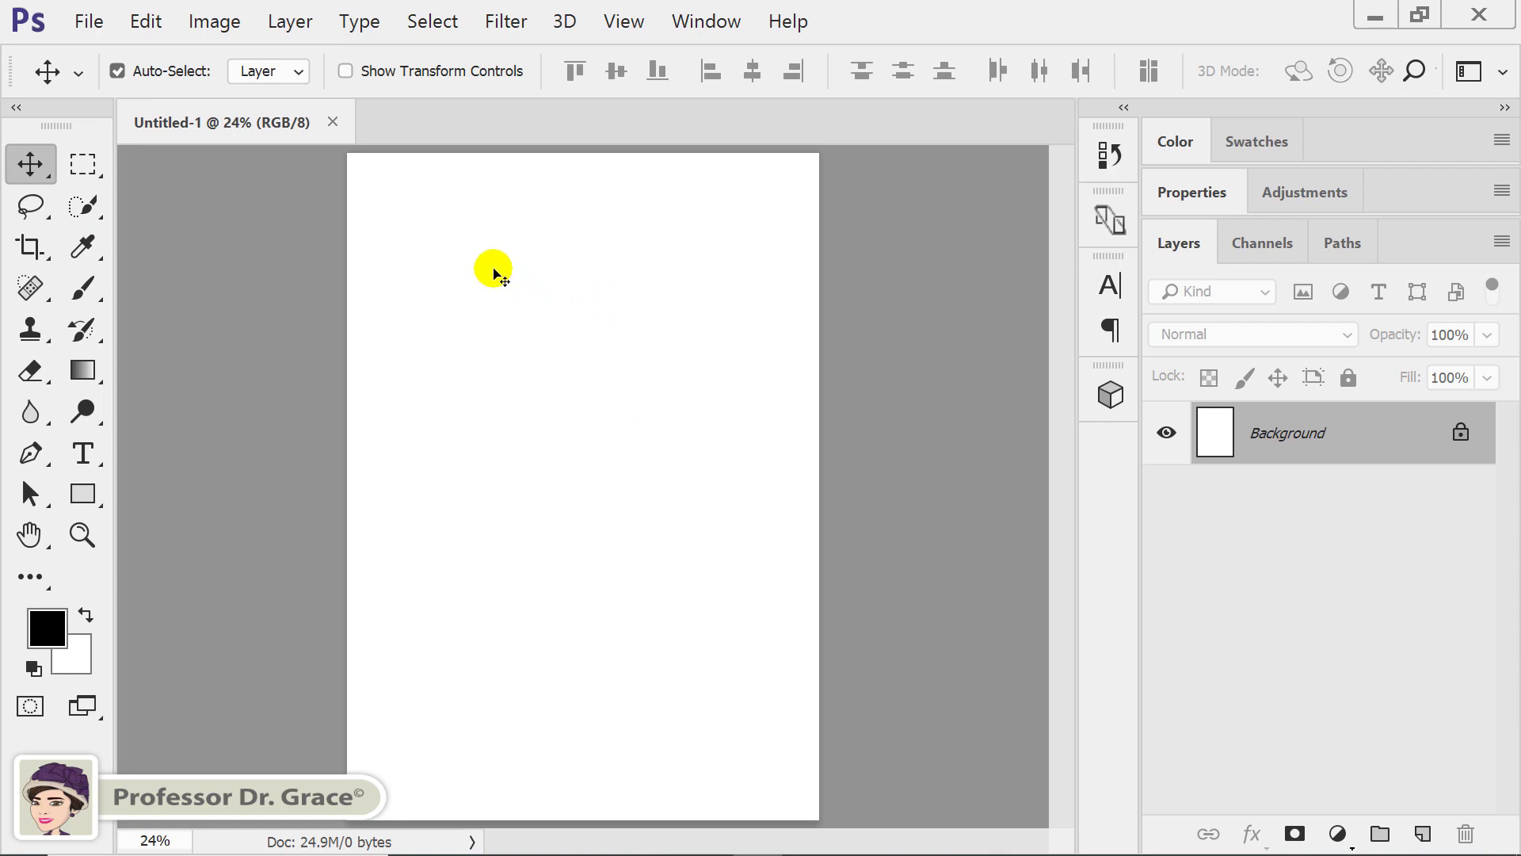
click(210, 22)
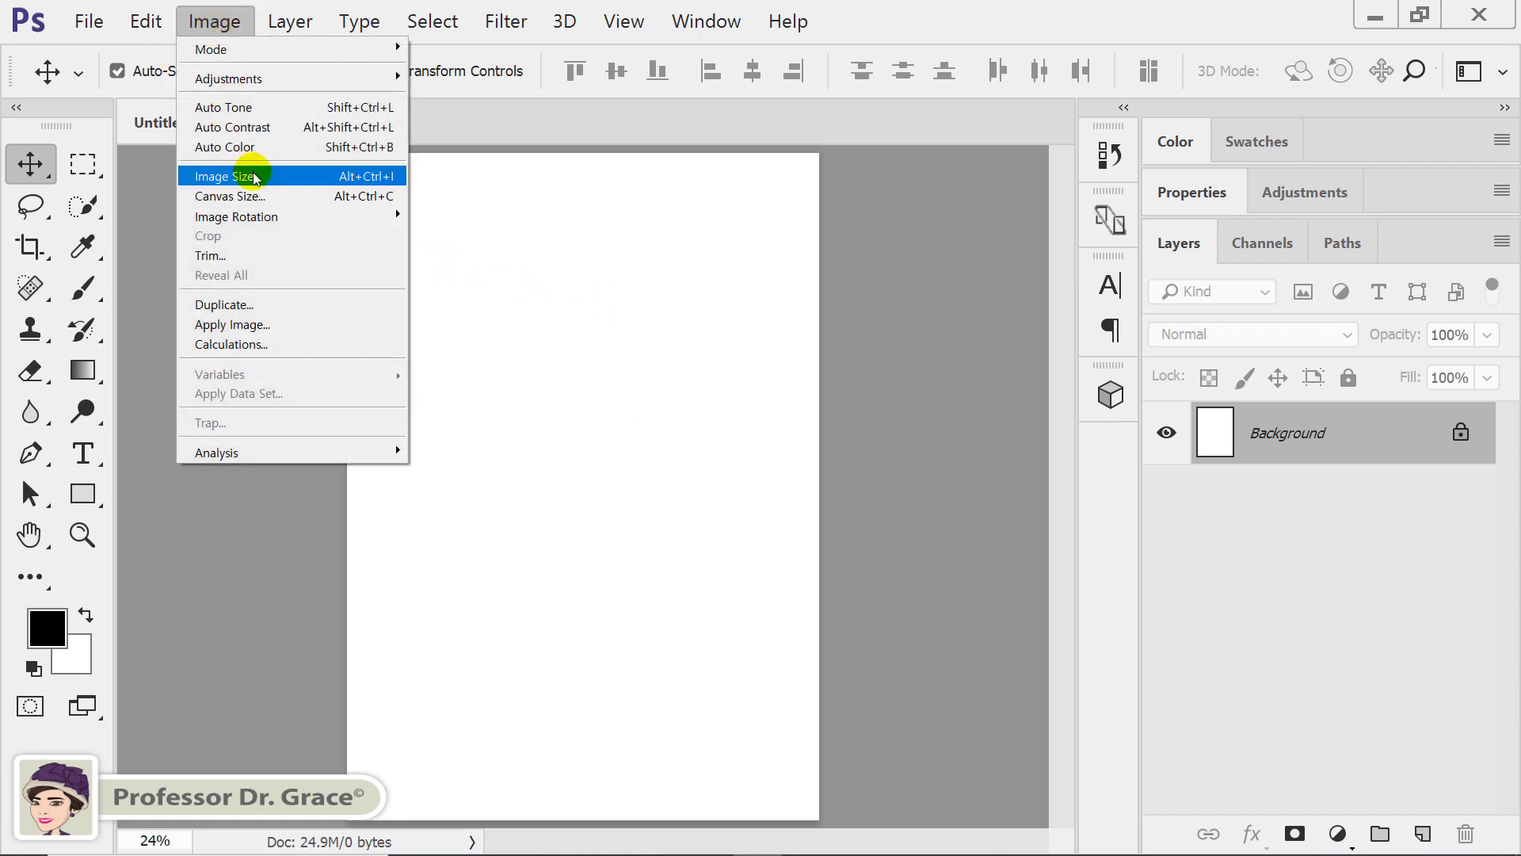
click(396, 186)
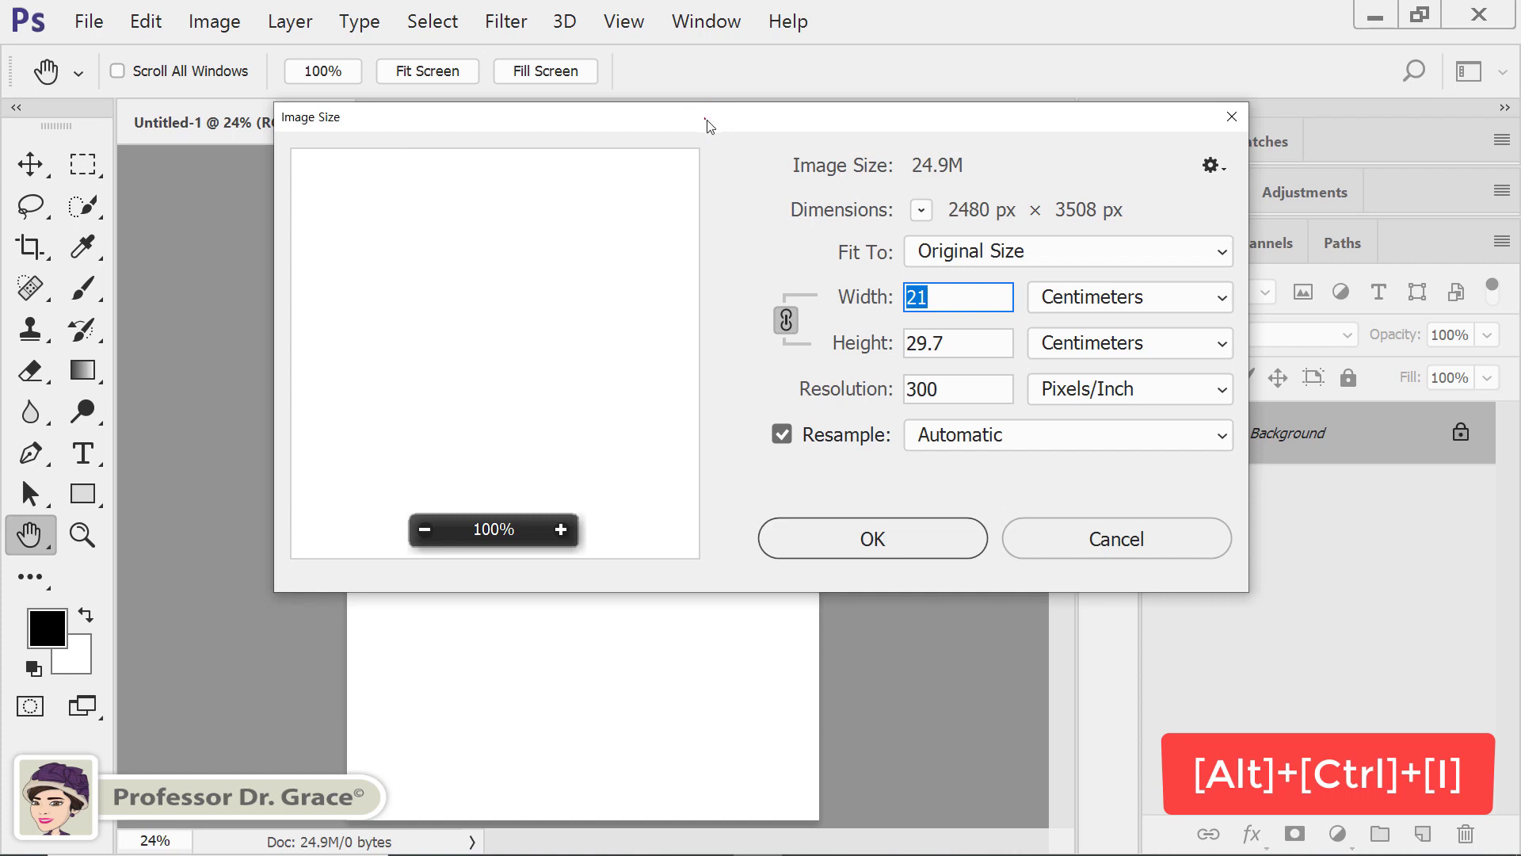
drag(710, 127, 949, 95)
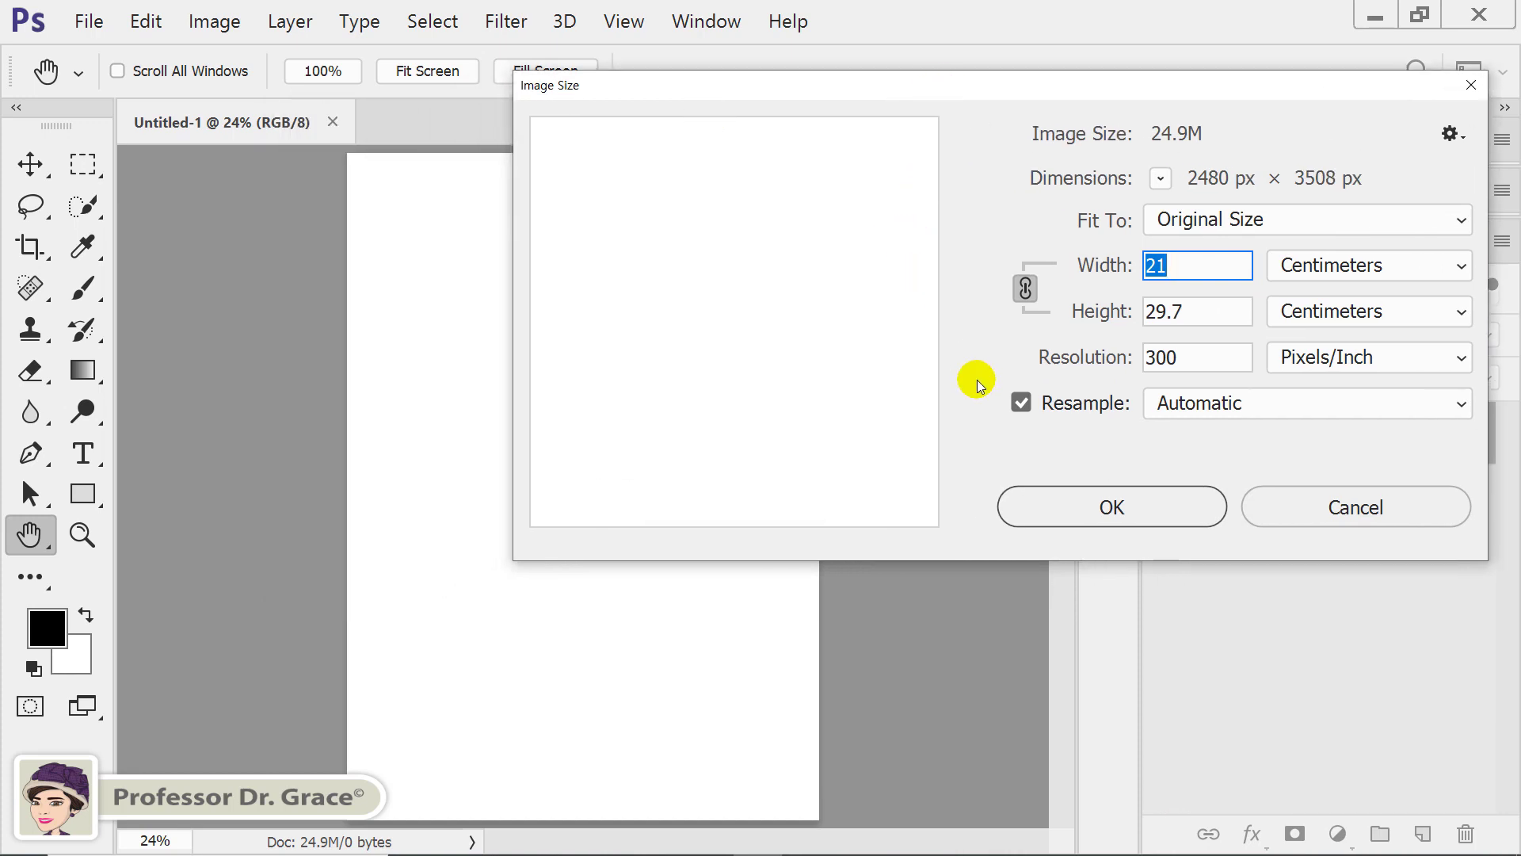
double_click(1172, 361)
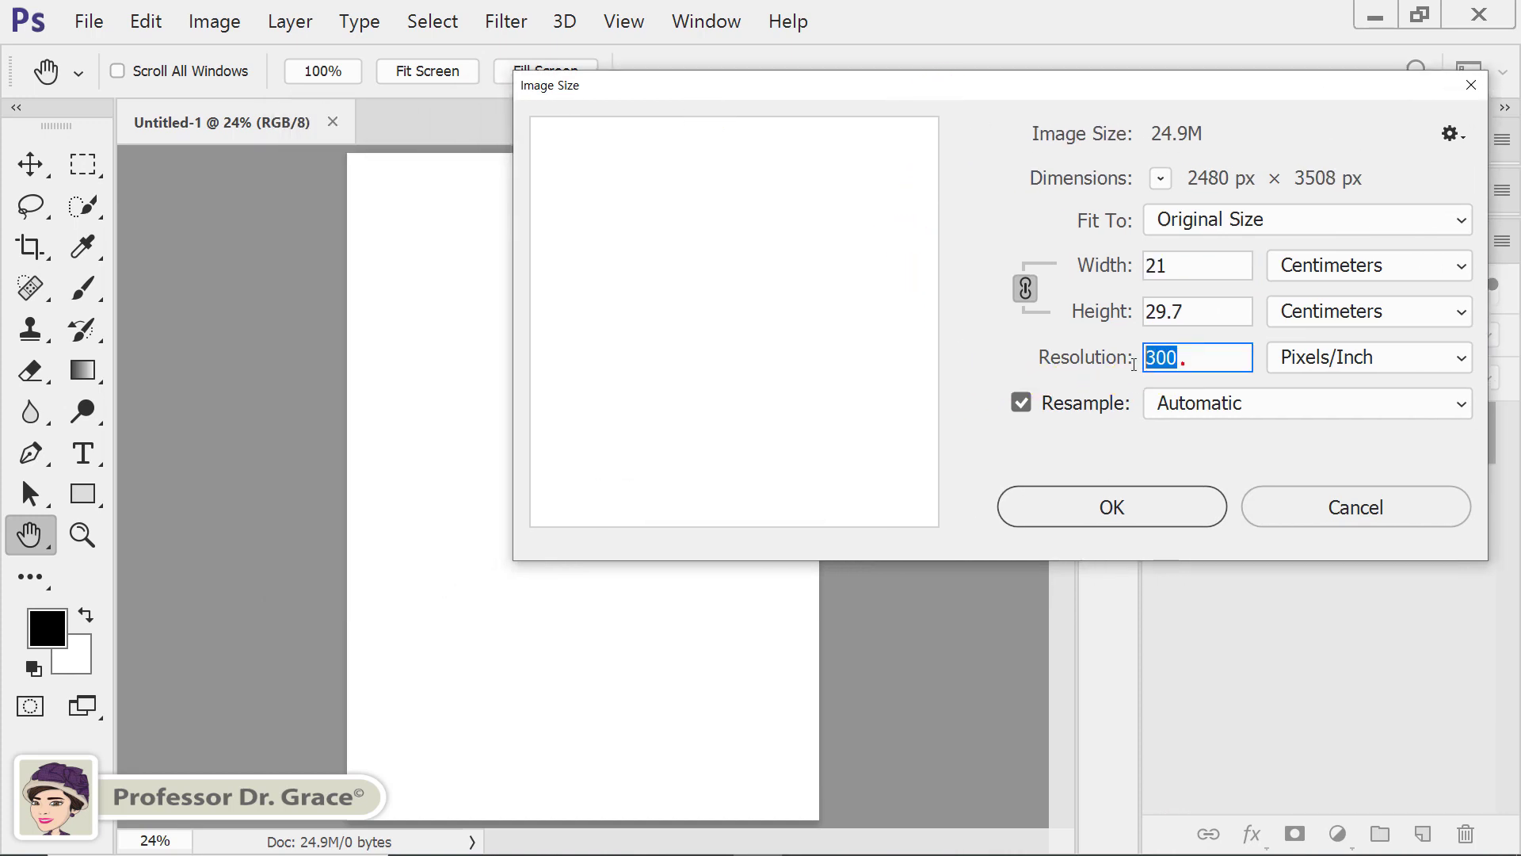
text(72)
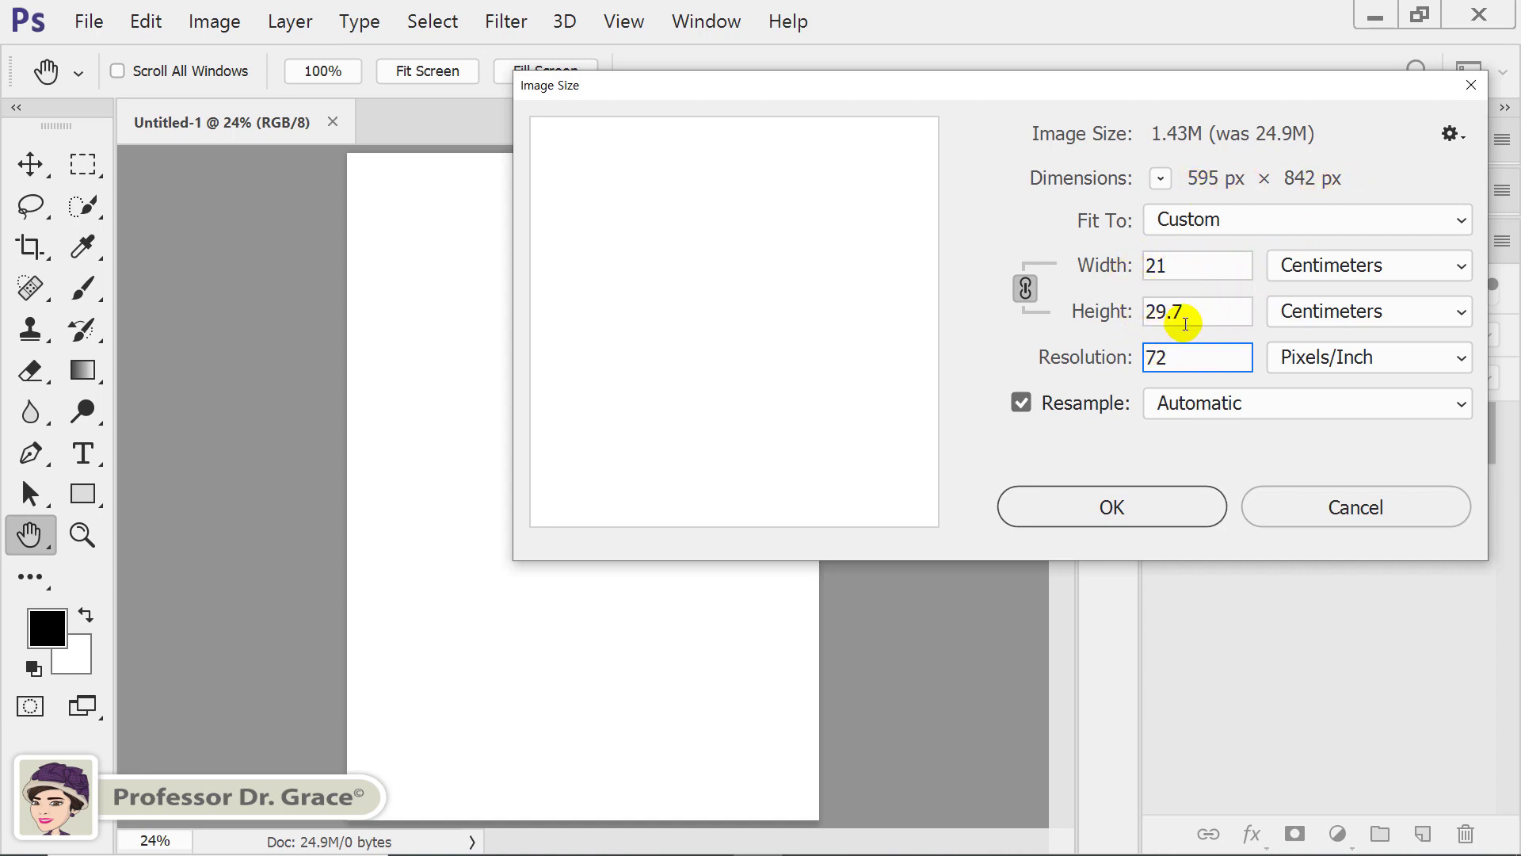
click(1175, 502)
key(v)
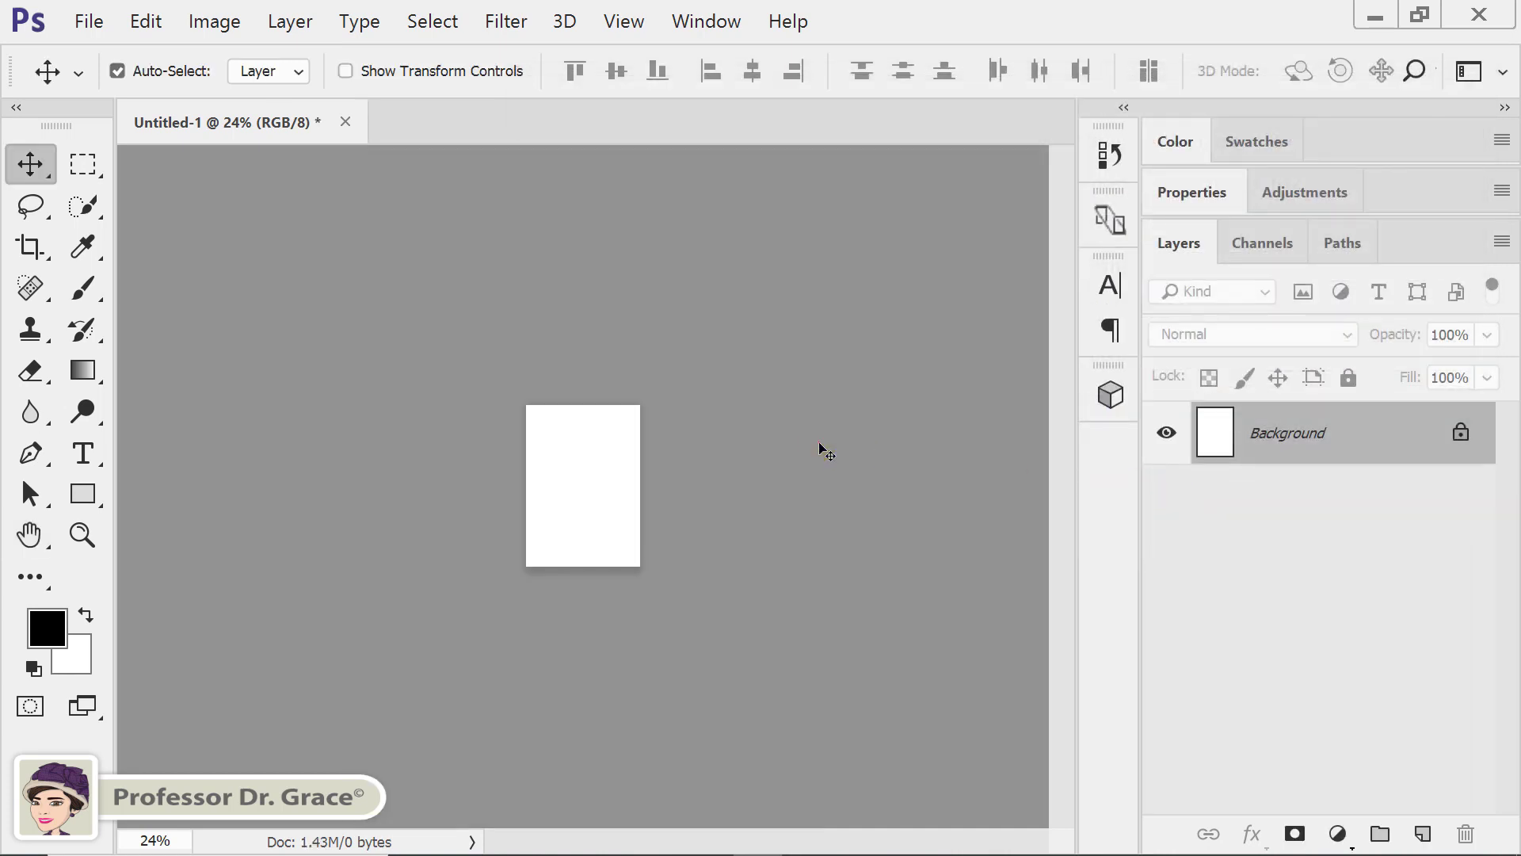
click(819, 444)
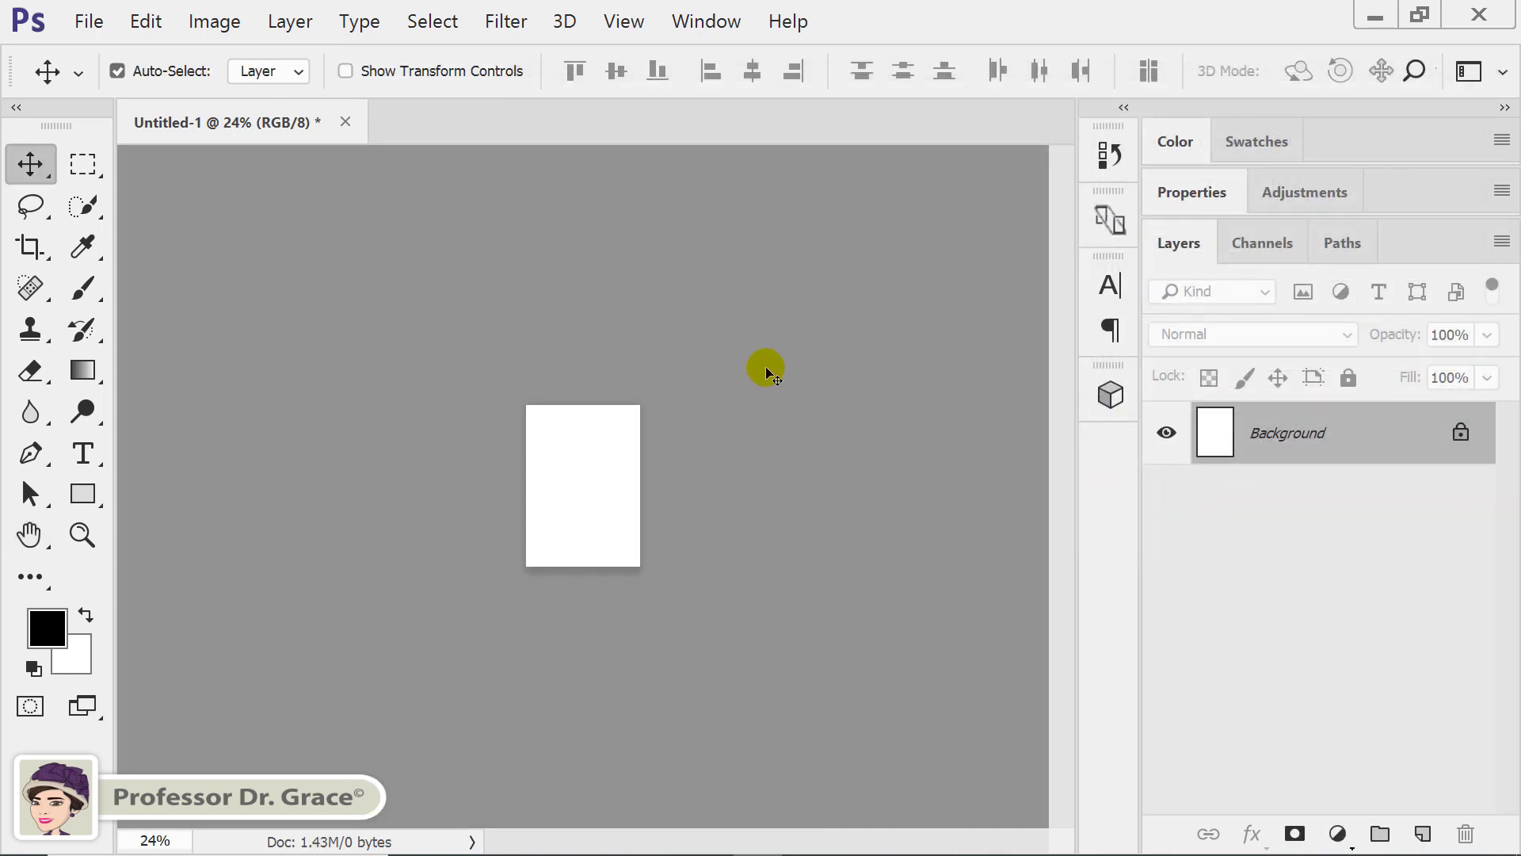
Fit the whole resampled page on the screen.
click(622, 22)
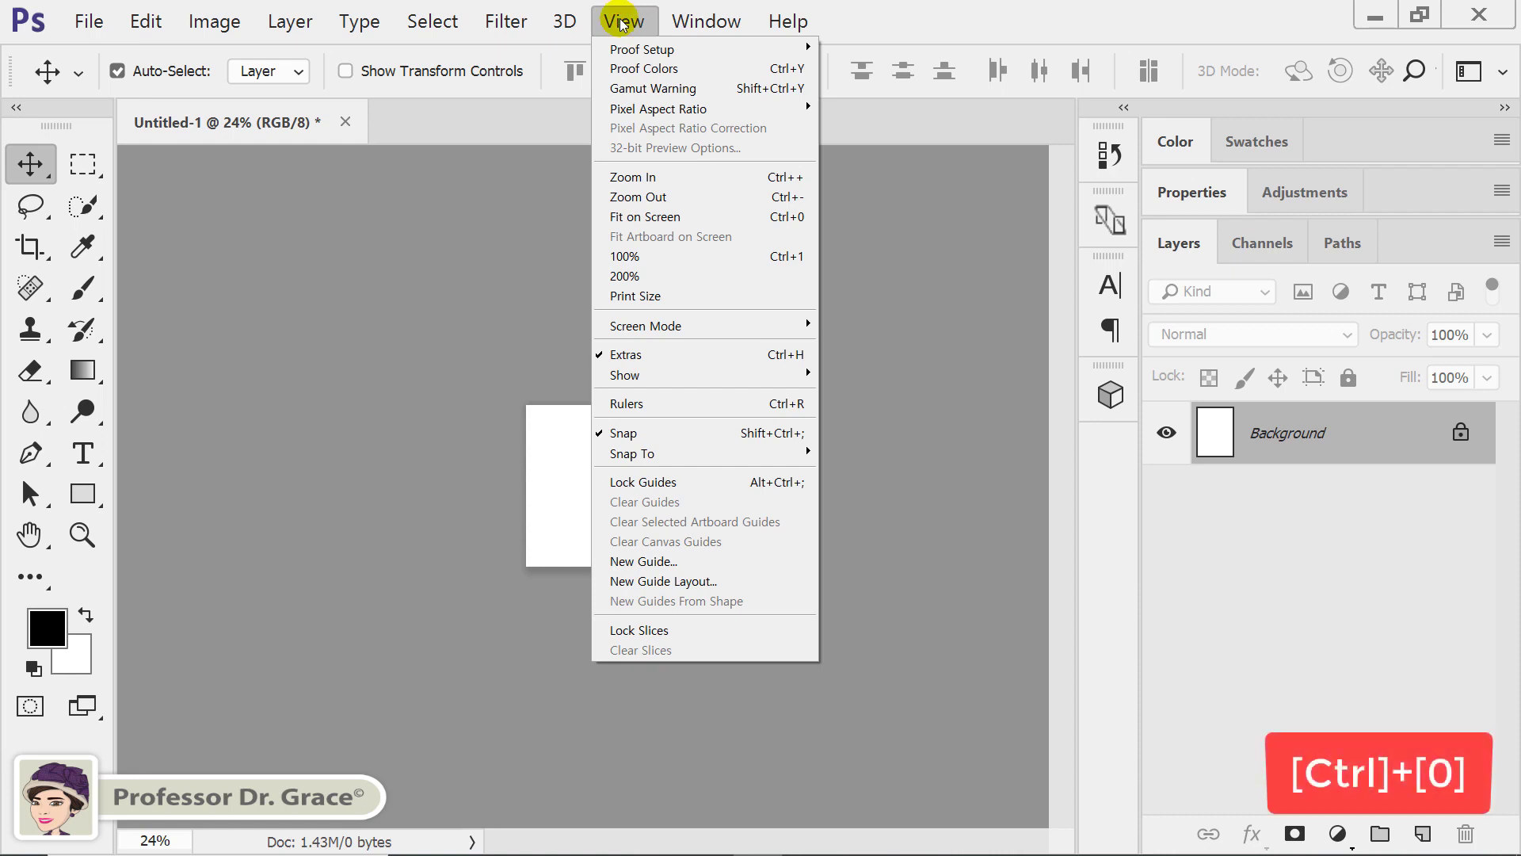
click(670, 215)
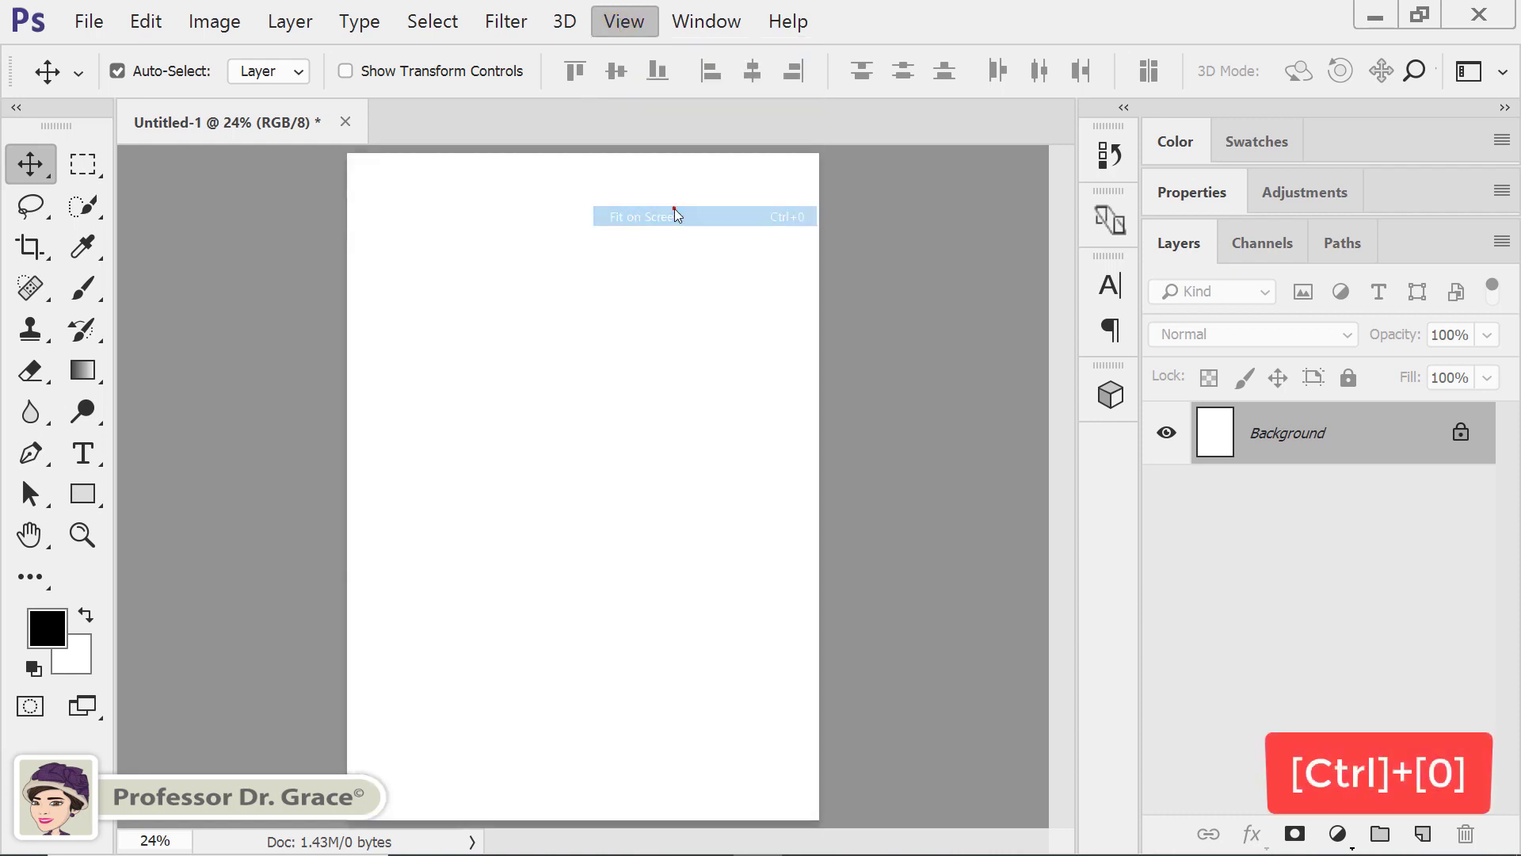
click(784, 332)
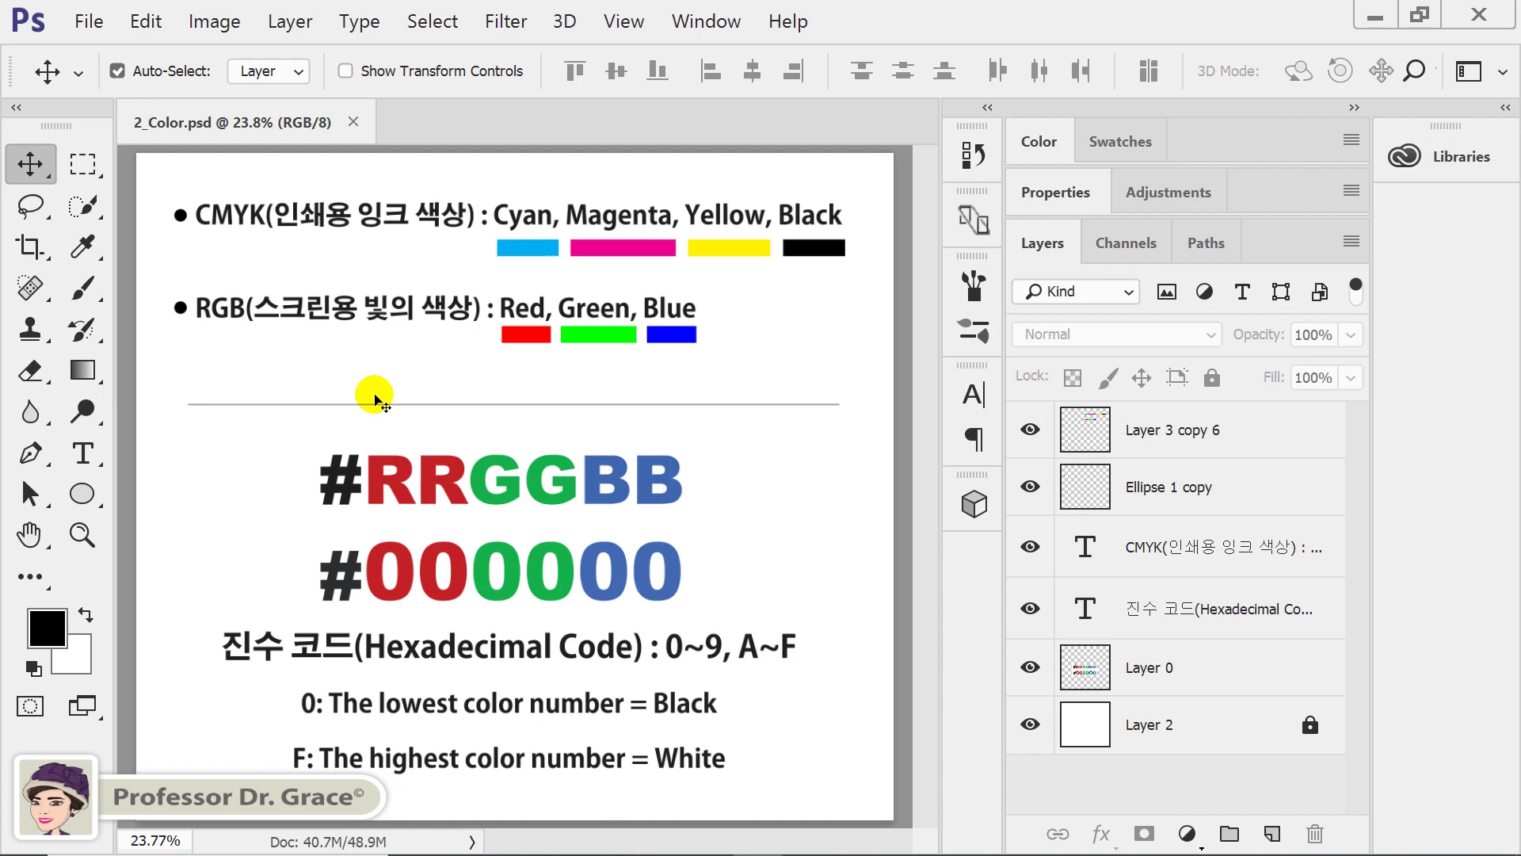
Close 2_Color.psd and create a Letter print document, 8.5 x 11 in at 300 ppi in RGB Color, fitted on screen.
click(354, 122)
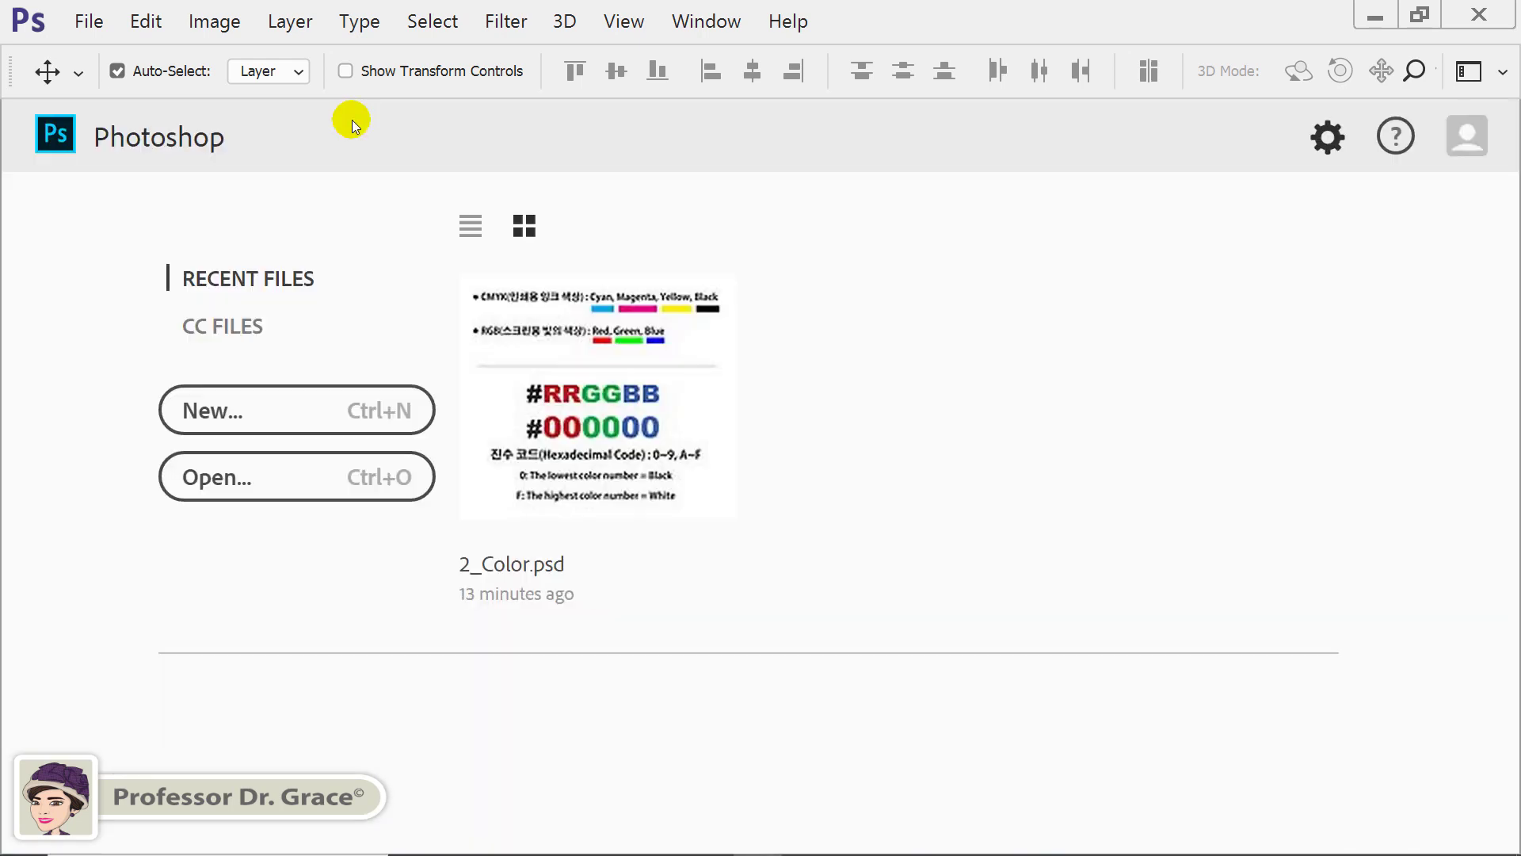
click(301, 397)
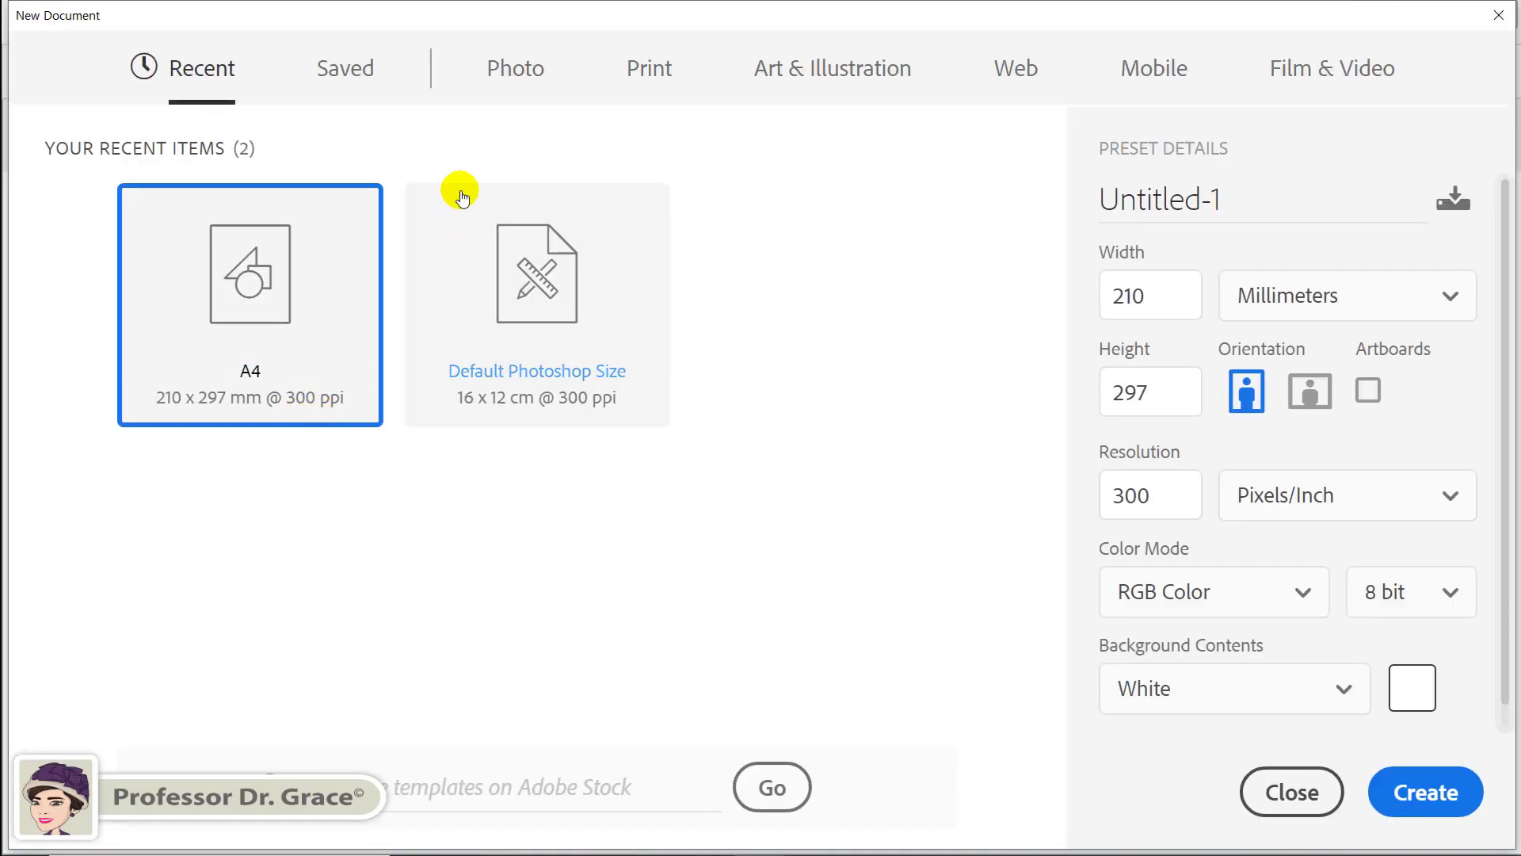
click(650, 67)
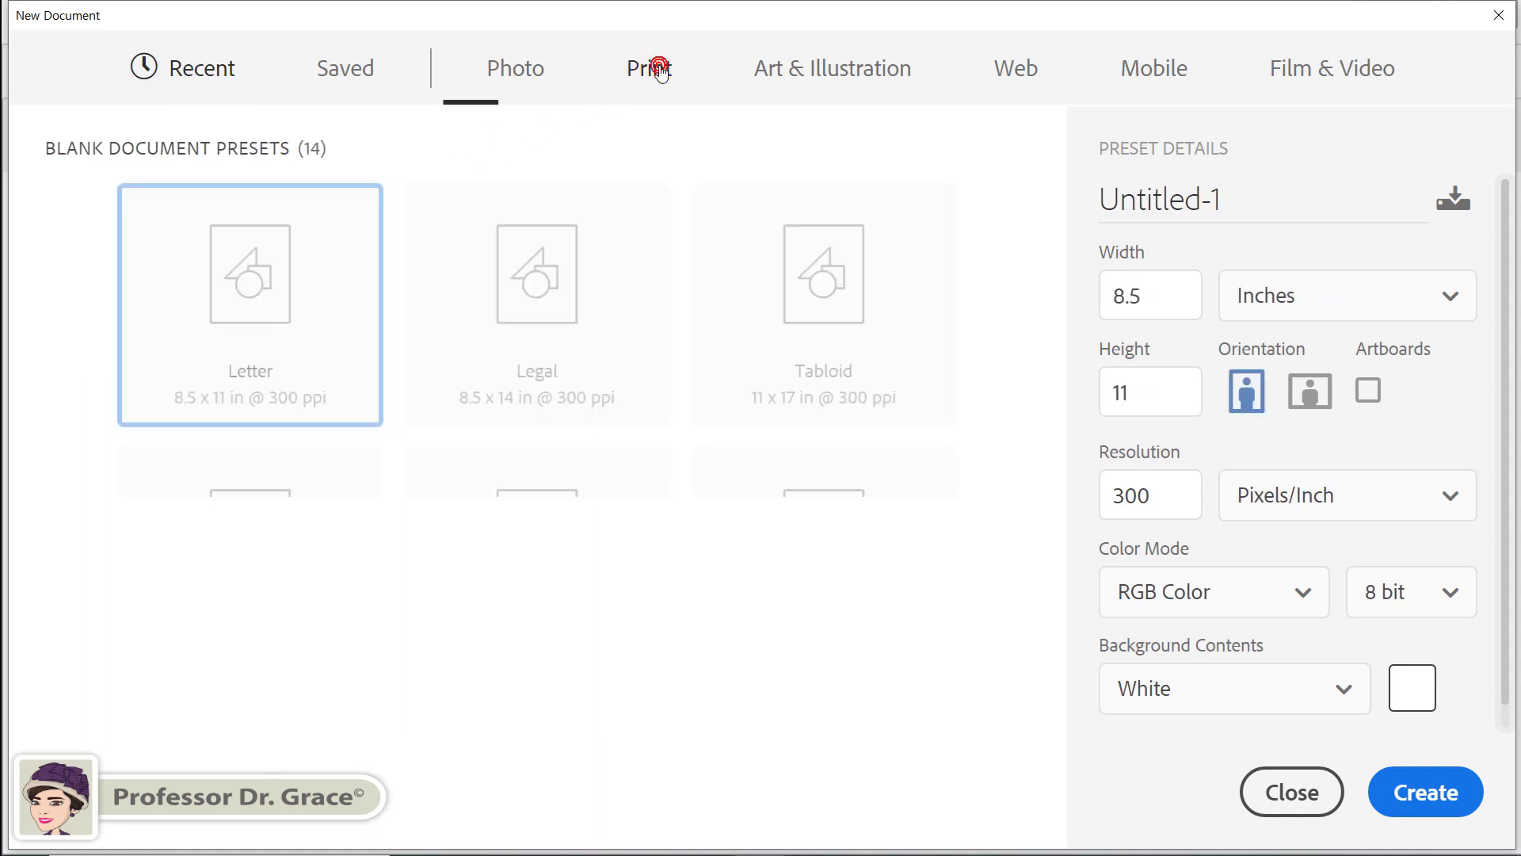
click(298, 595)
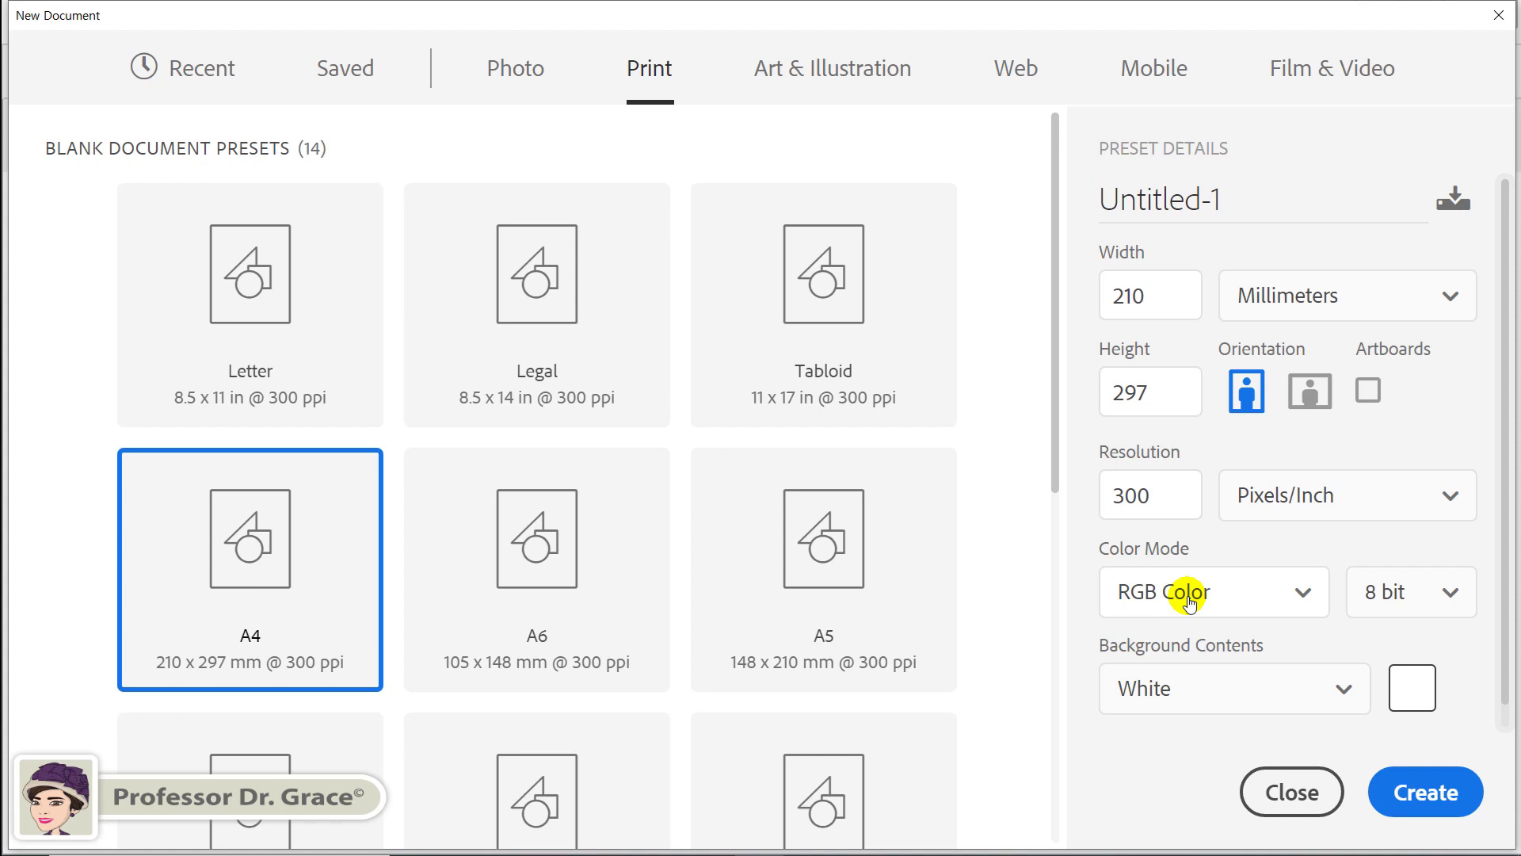
key(Up)
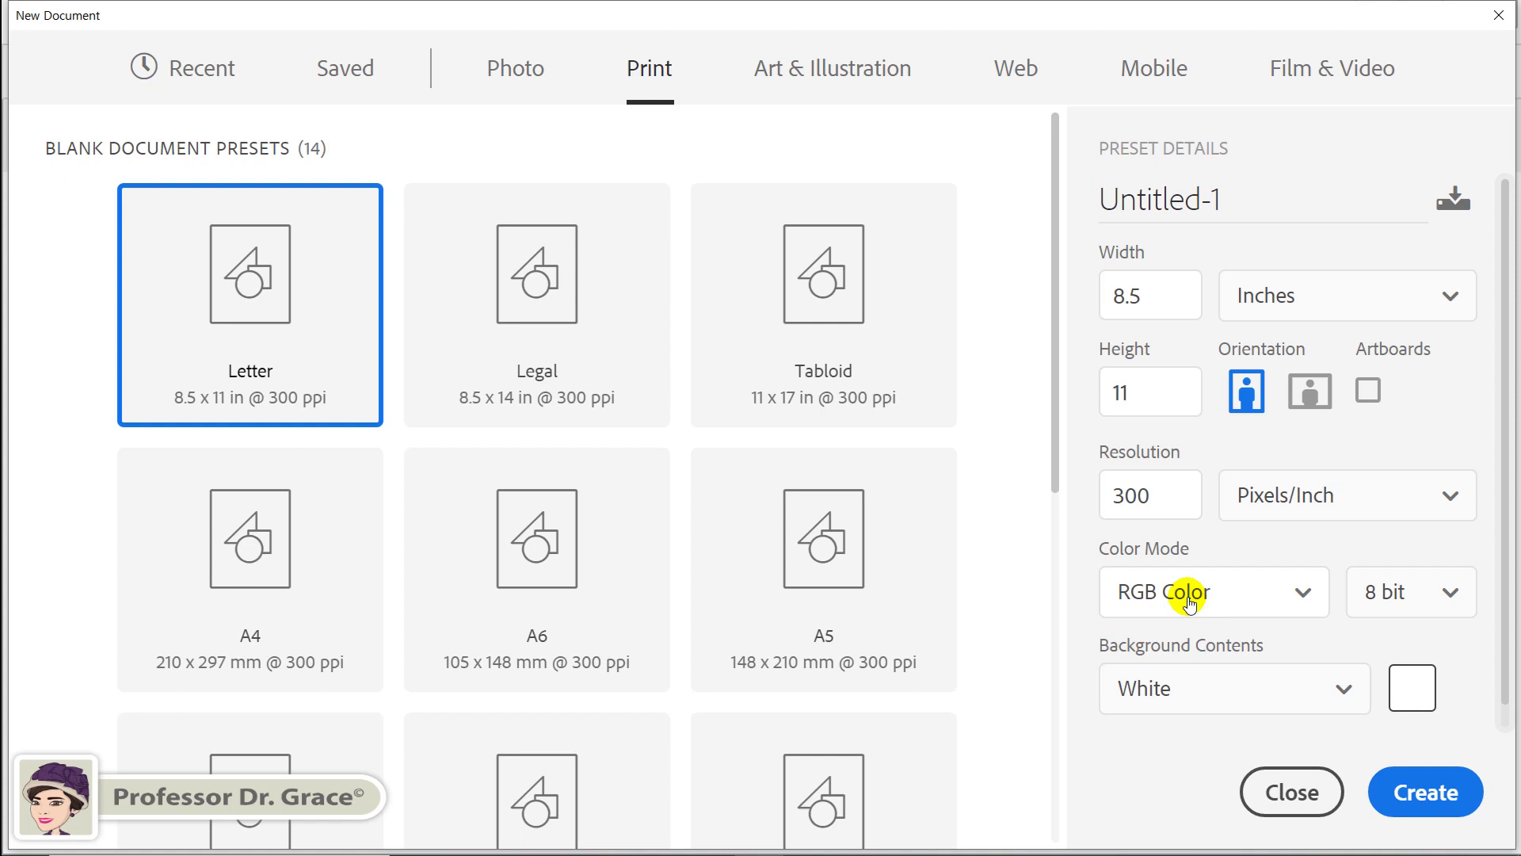
click(1422, 791)
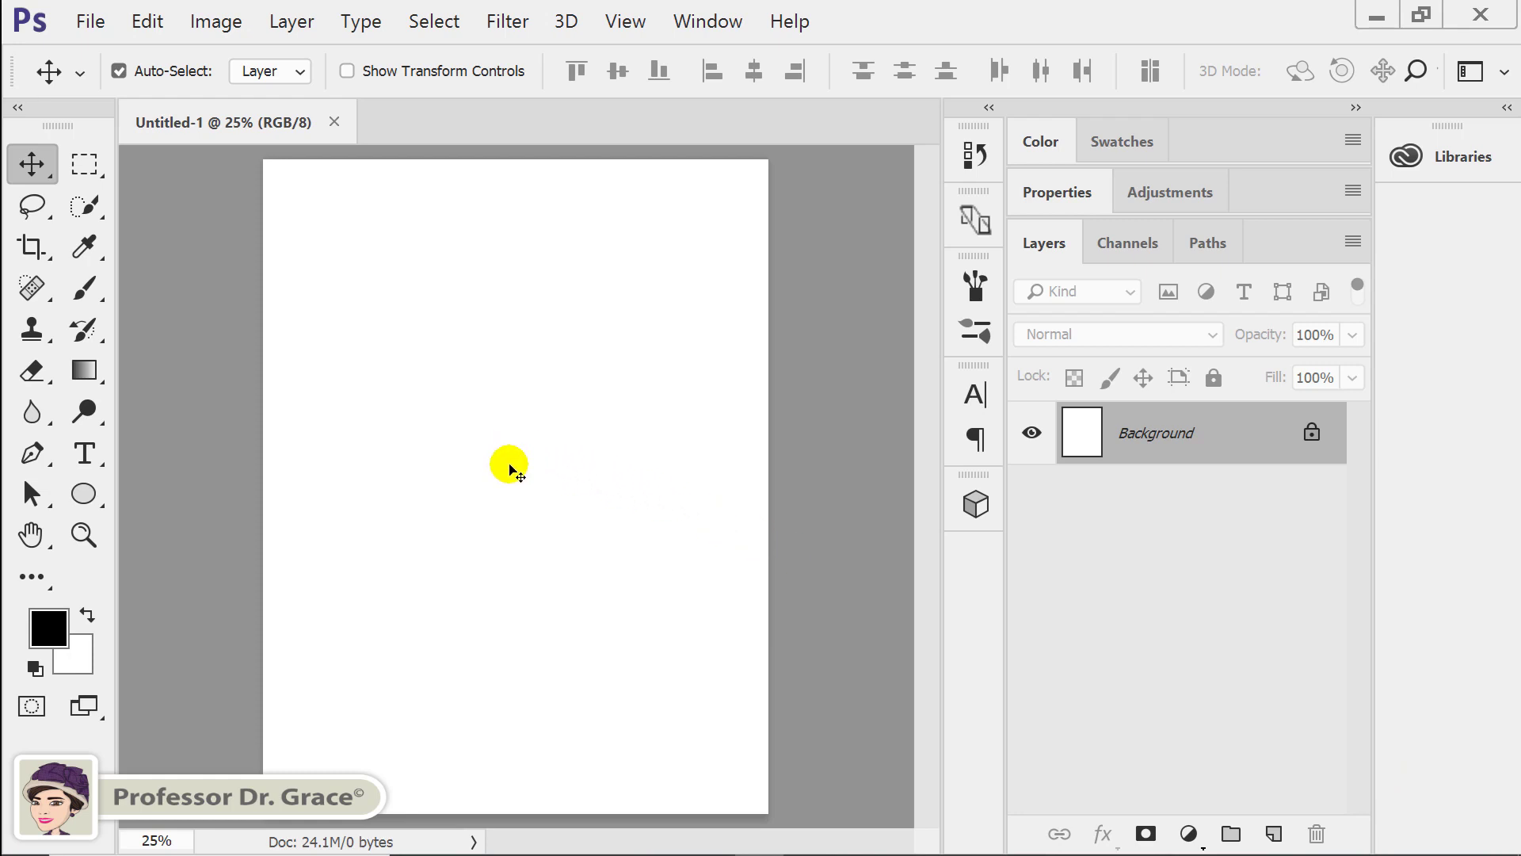
key(ctrl+0)
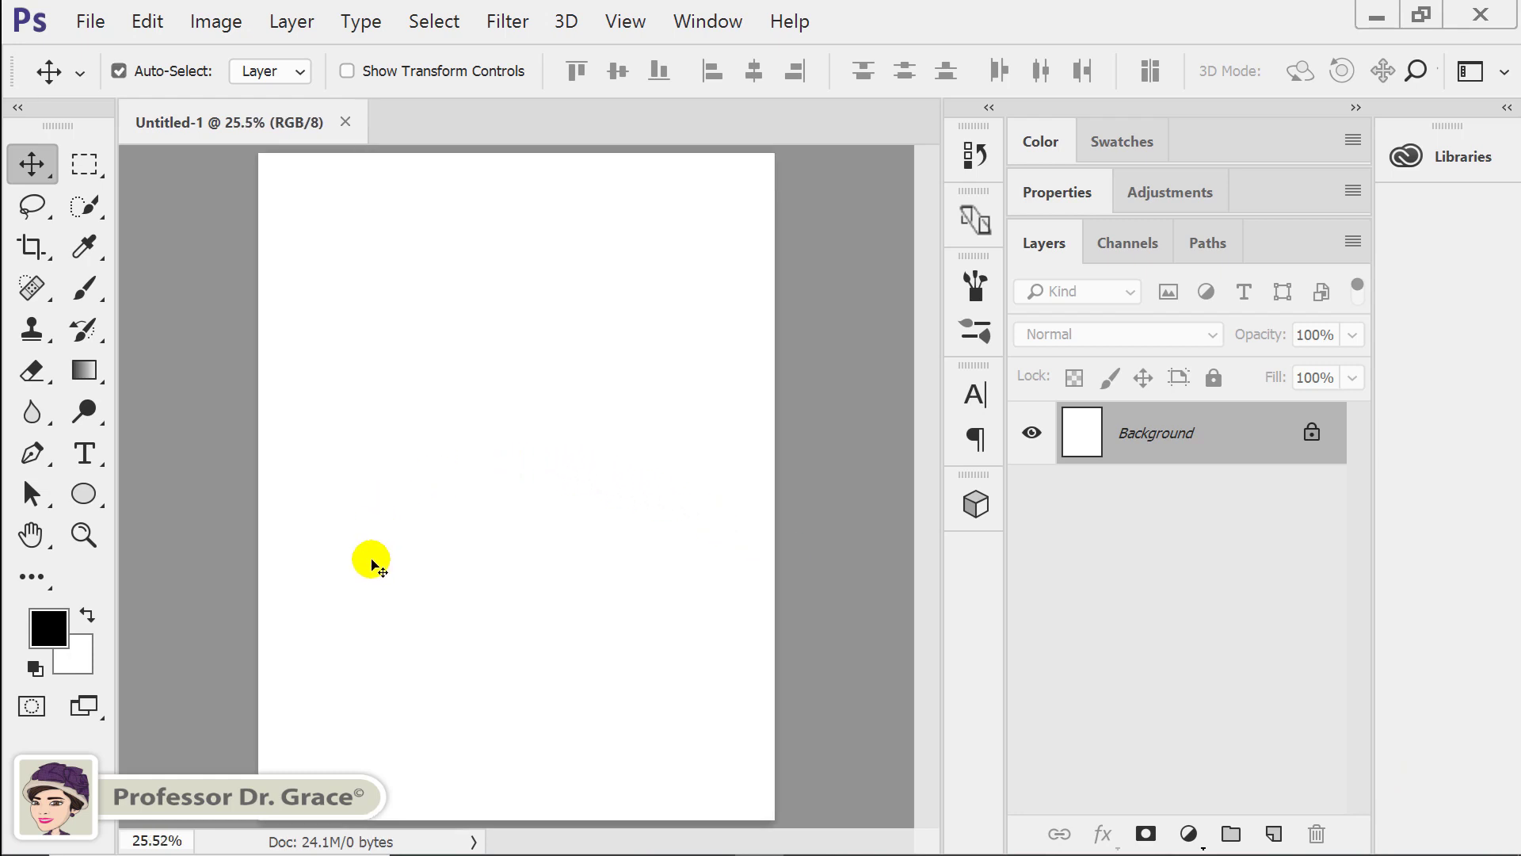
Convert the new document's color mode to CMYK Color, accepting the profile conversion.
click(200, 21)
mouse_move(229, 54)
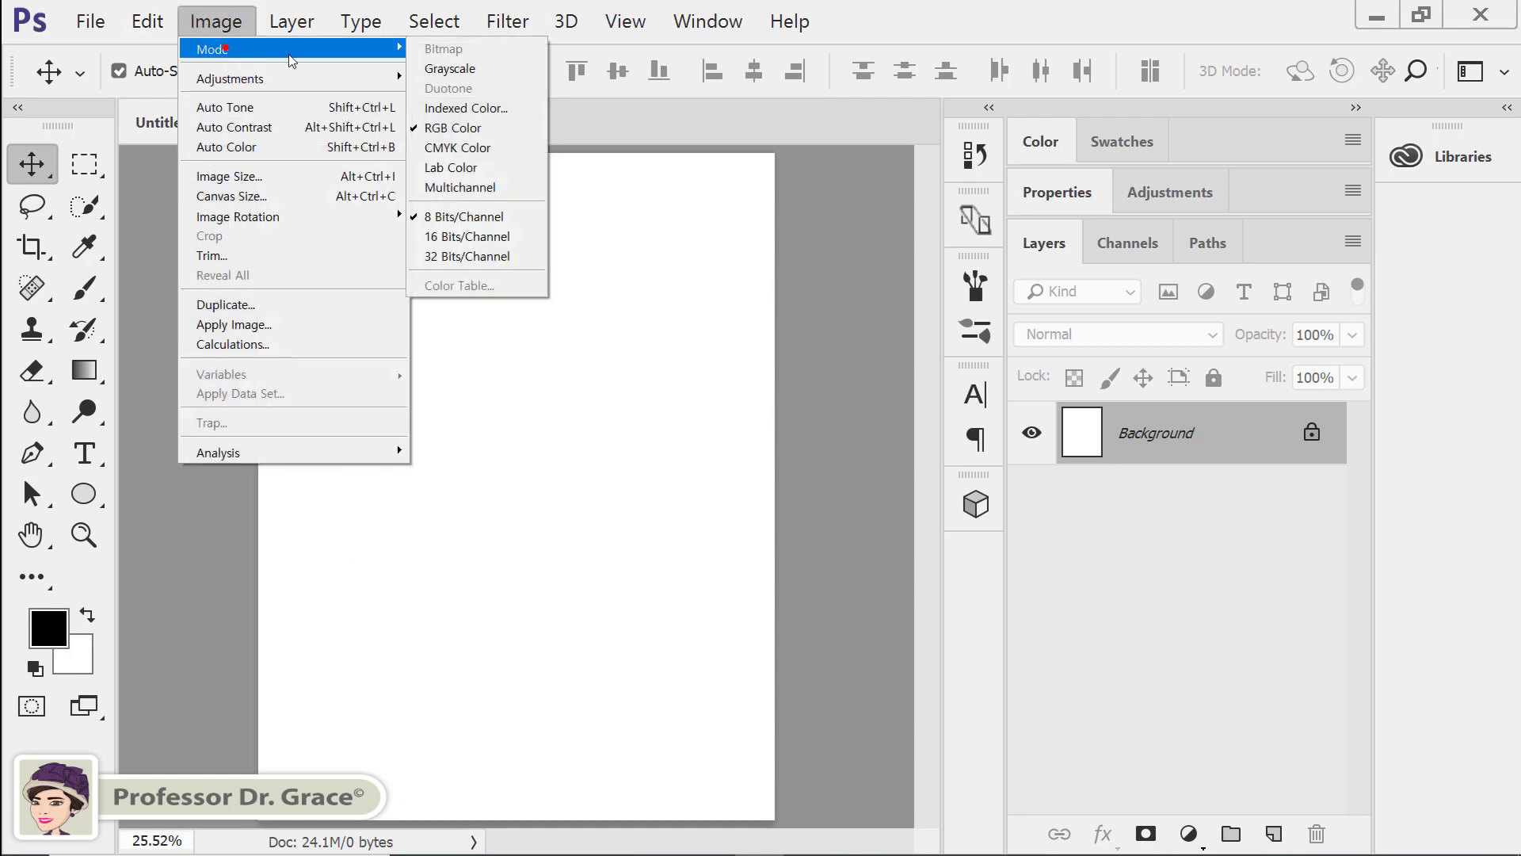
click(487, 149)
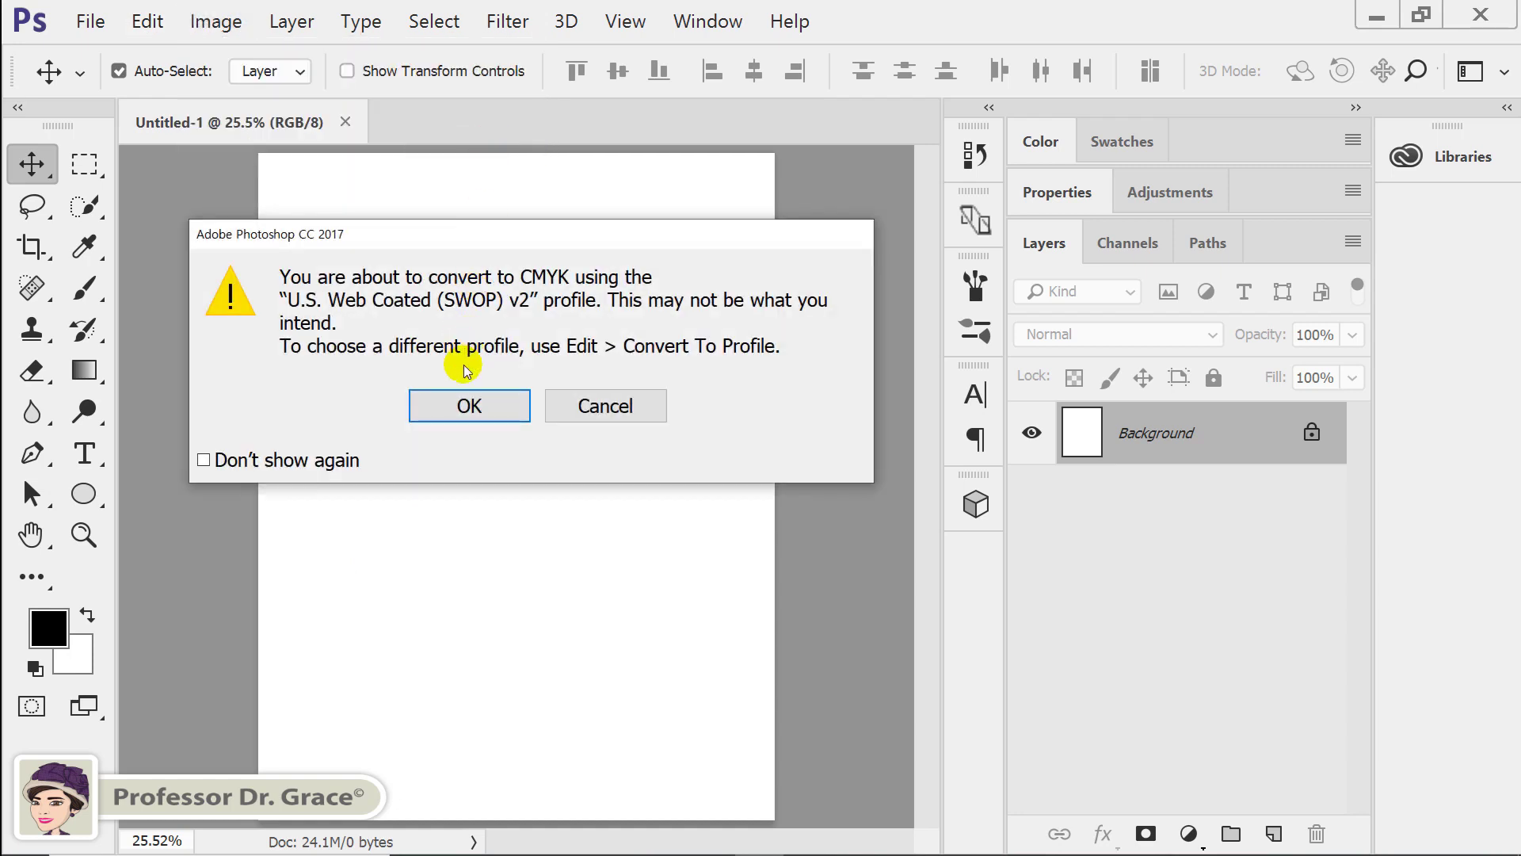
click(467, 409)
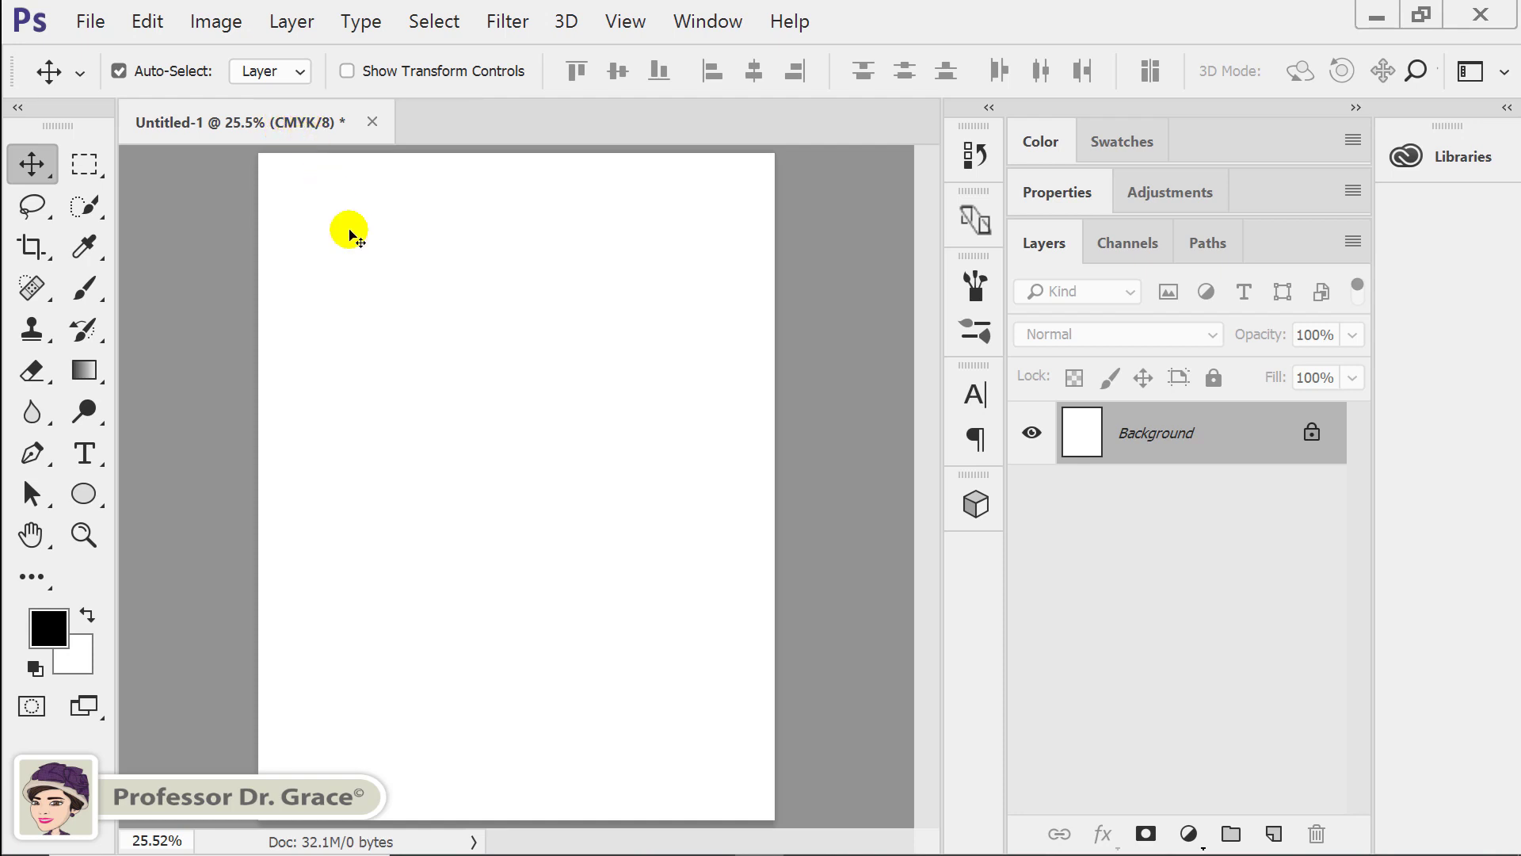
Open 2_Color.psd alongside the CMYK document and fit the whole page on screen.
click(89, 21)
click(99, 68)
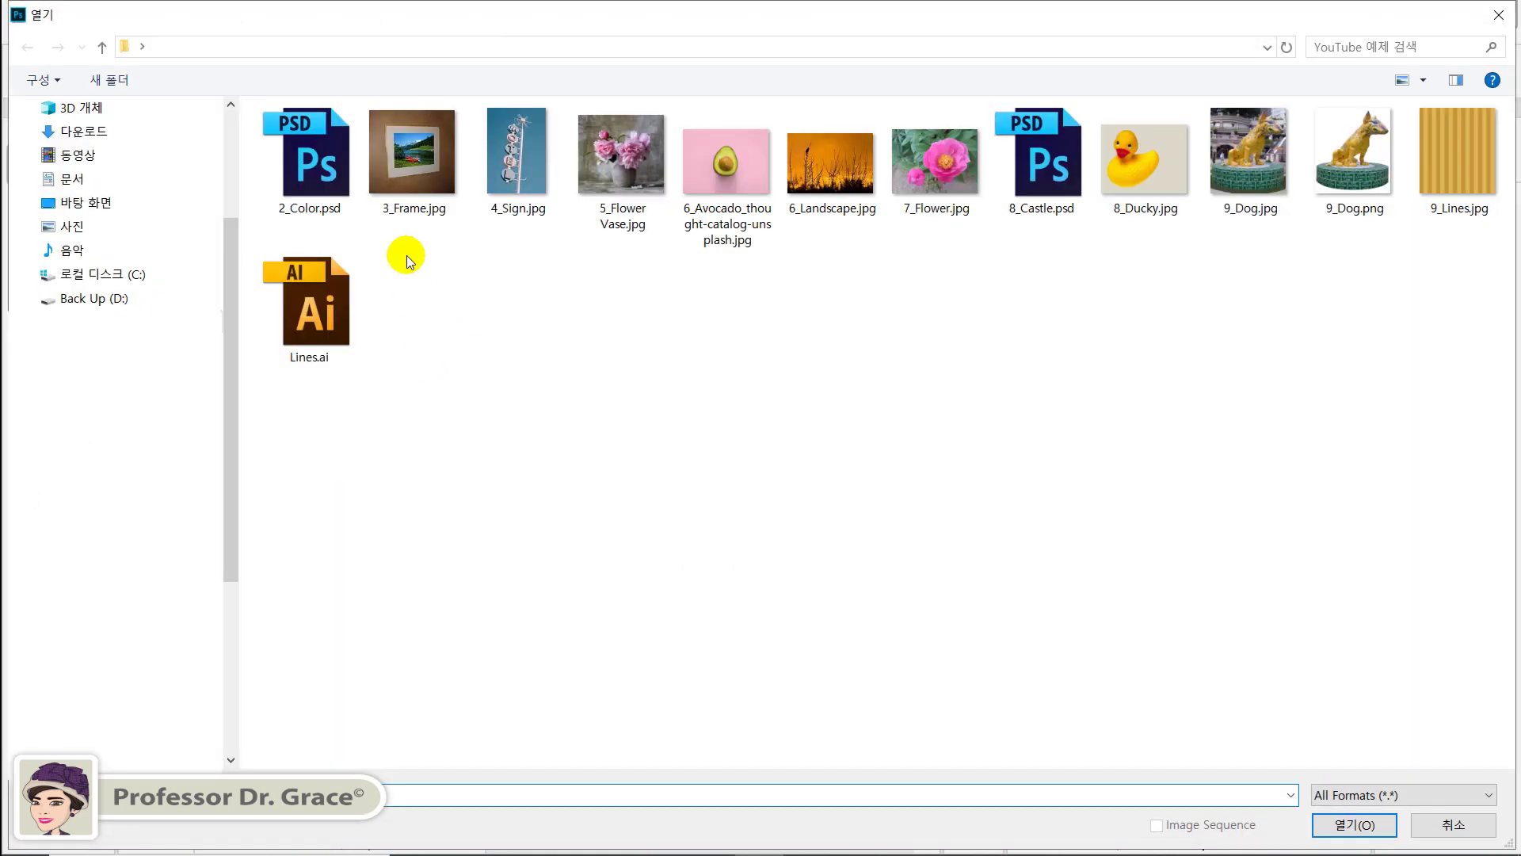
double_click(314, 160)
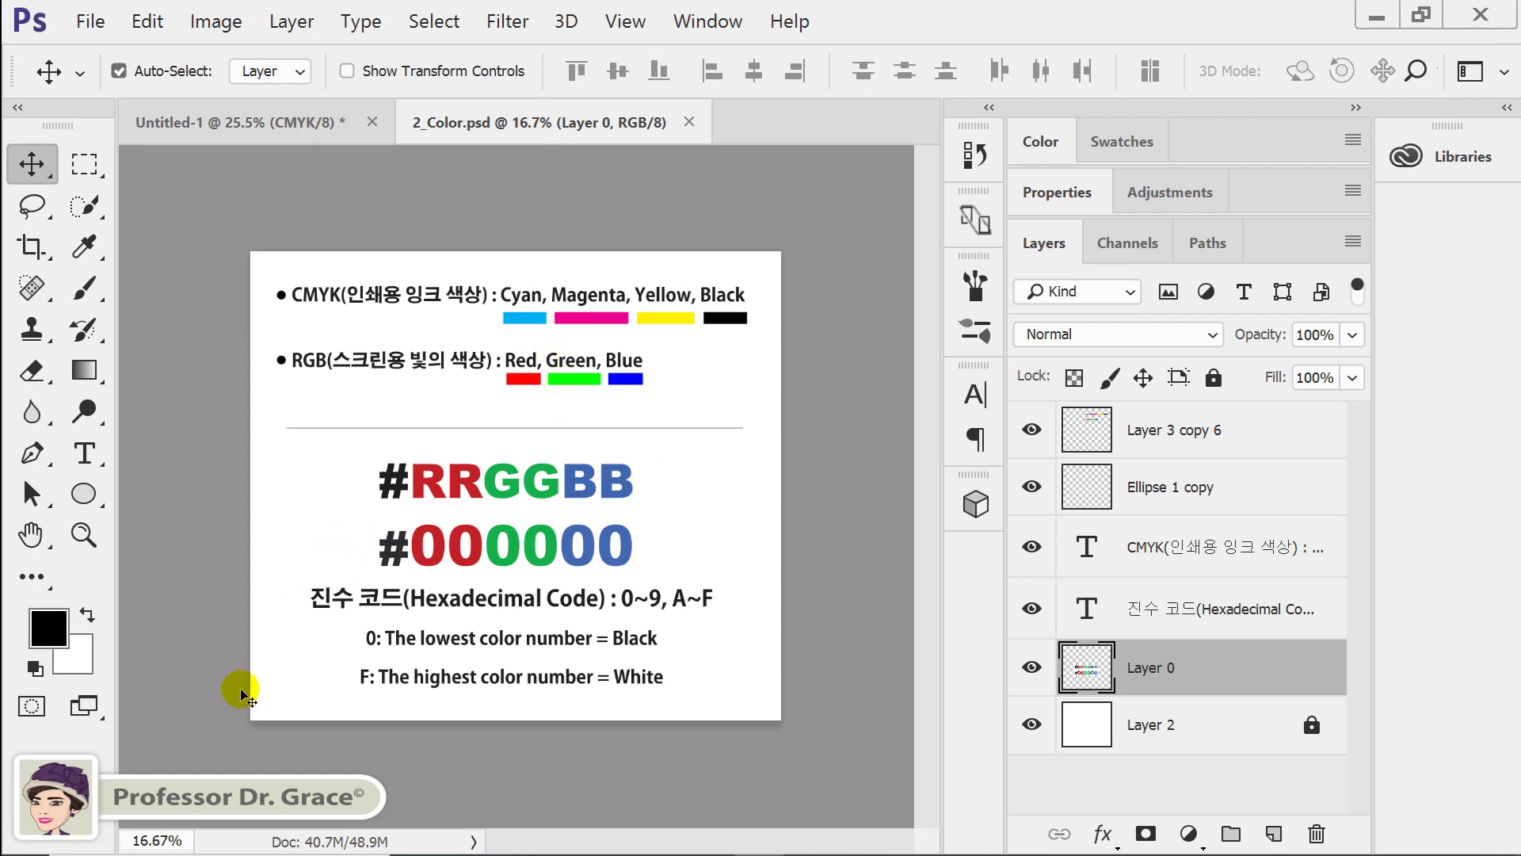
key(ctrl+0)
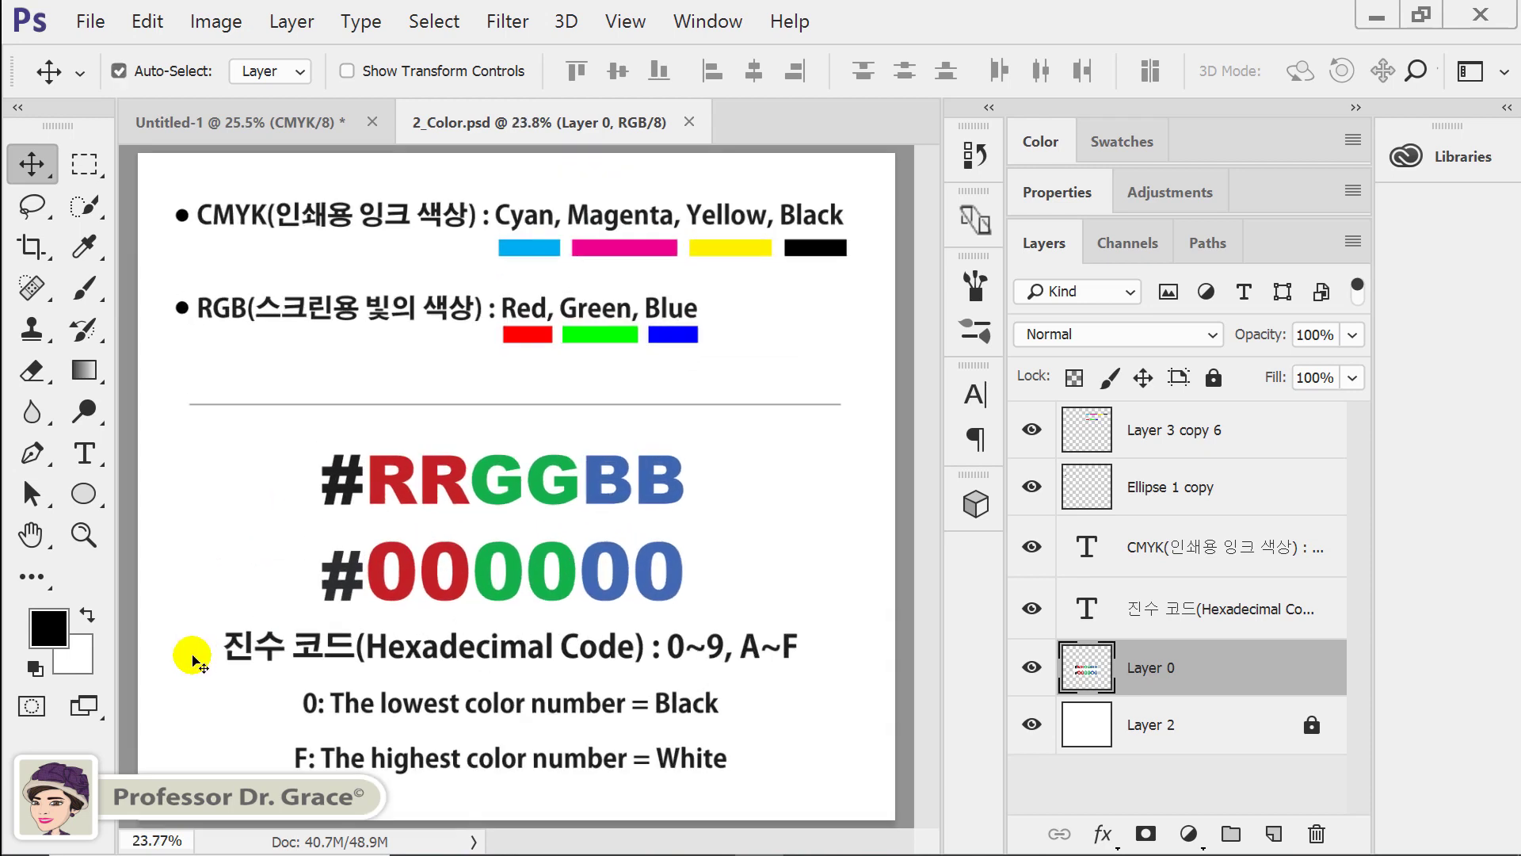
Open the foreground color for editing and enter the hex code ff0000 for pure red.
click(43, 631)
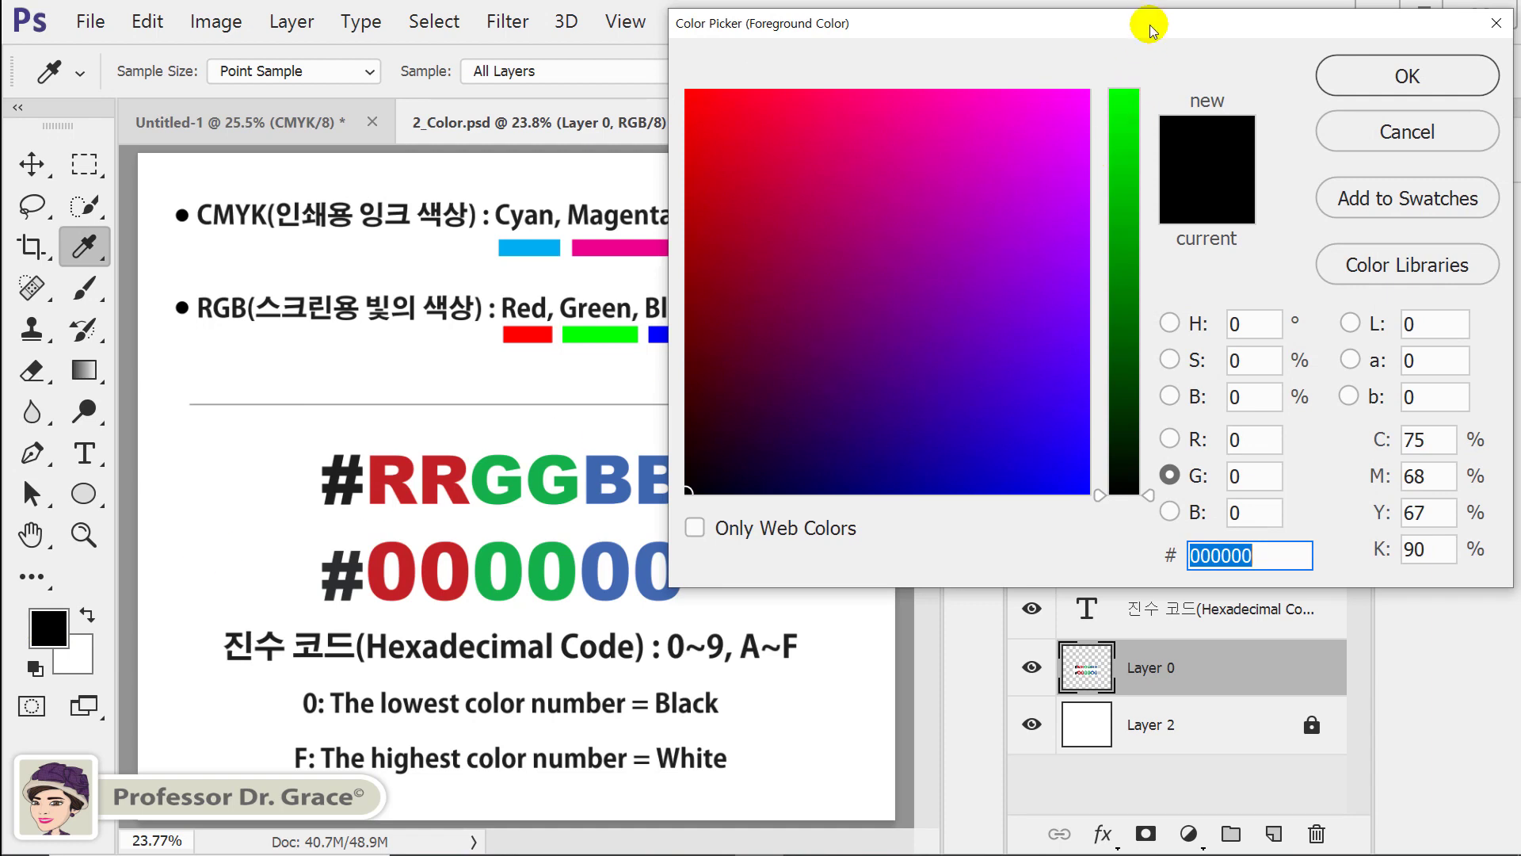
drag(1151, 31, 1160, 28)
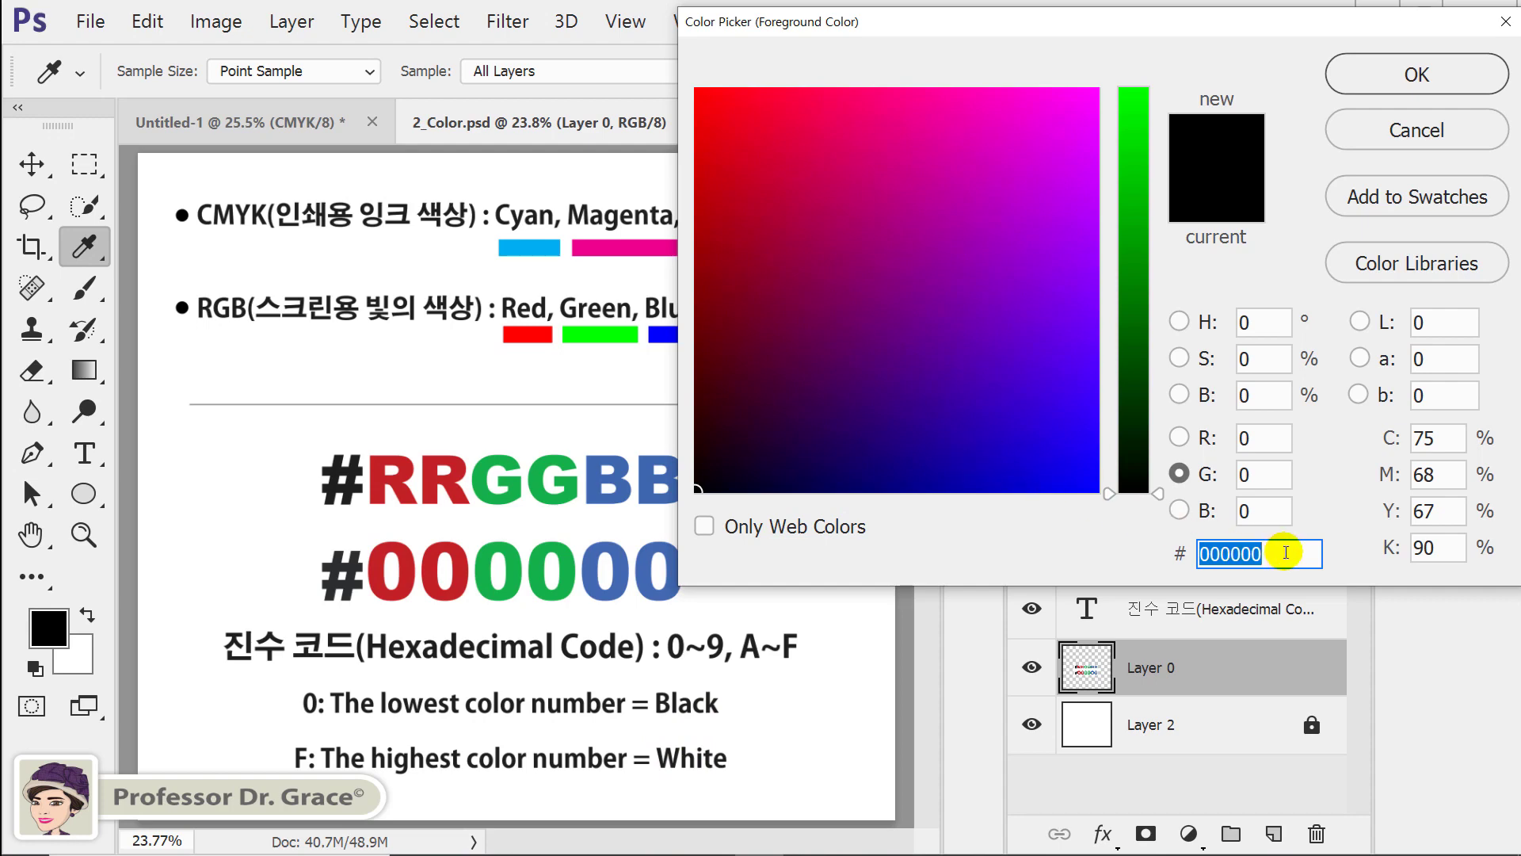
text(ff0000)
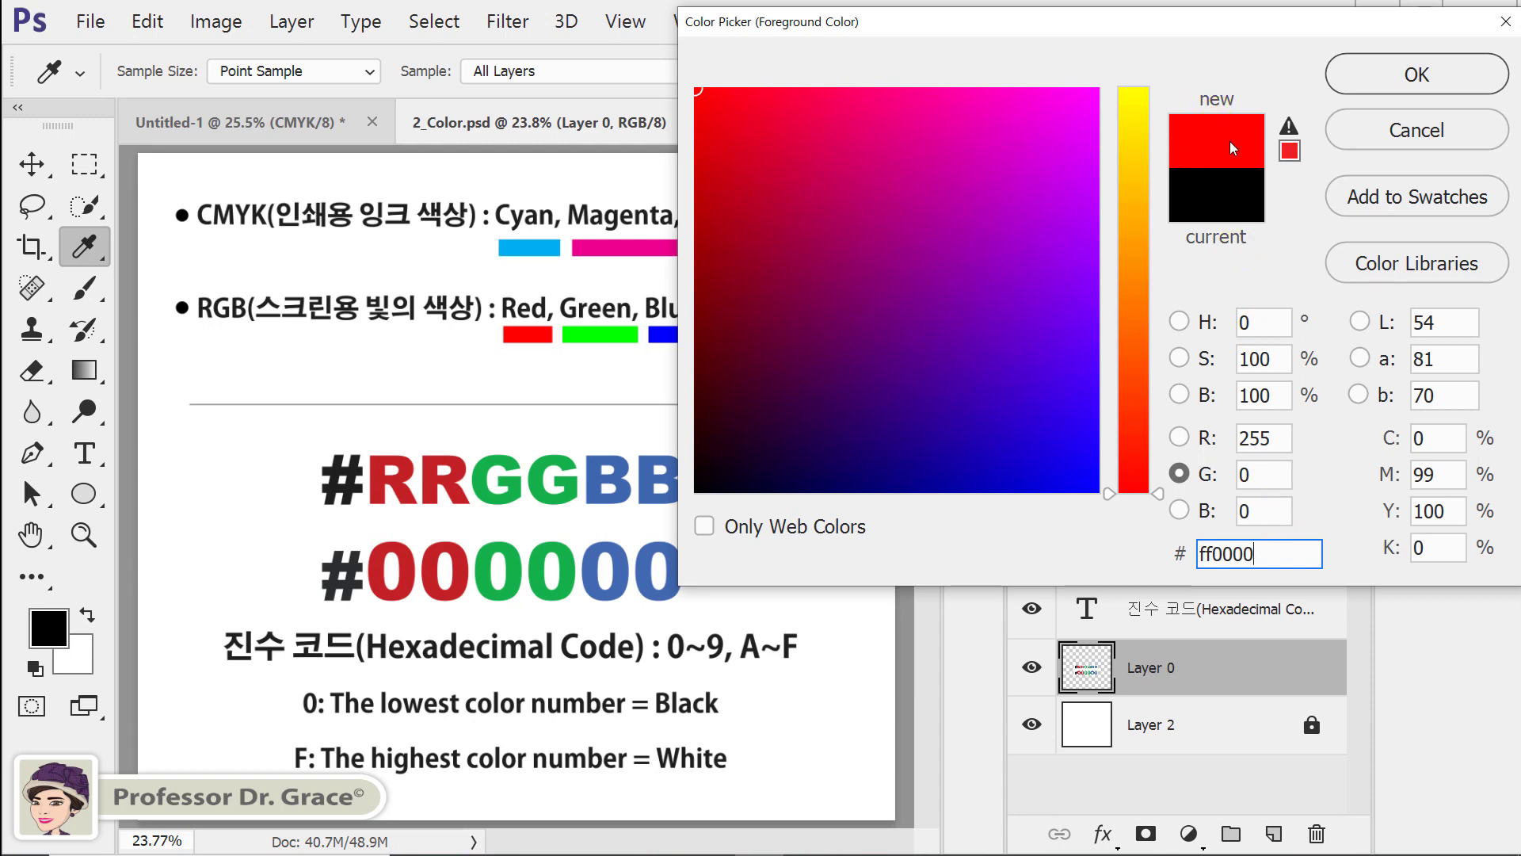
Replace the foreground color's hex code with 00ff00 for pure green and highlight its middle ff pair.
click(1243, 547)
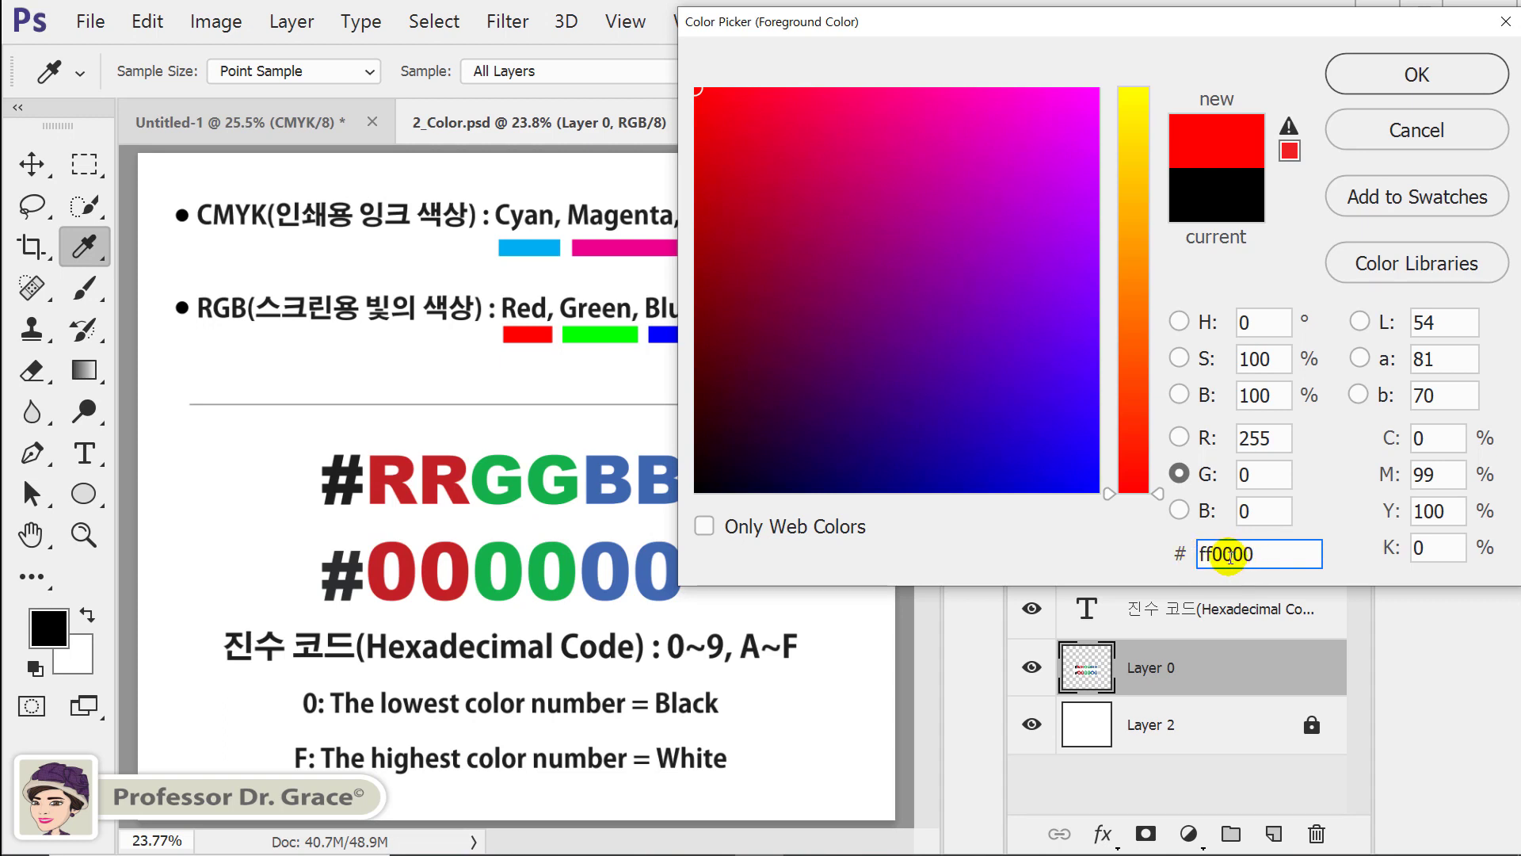
drag(1215, 554, 1123, 547)
click(1205, 554)
click(1204, 555)
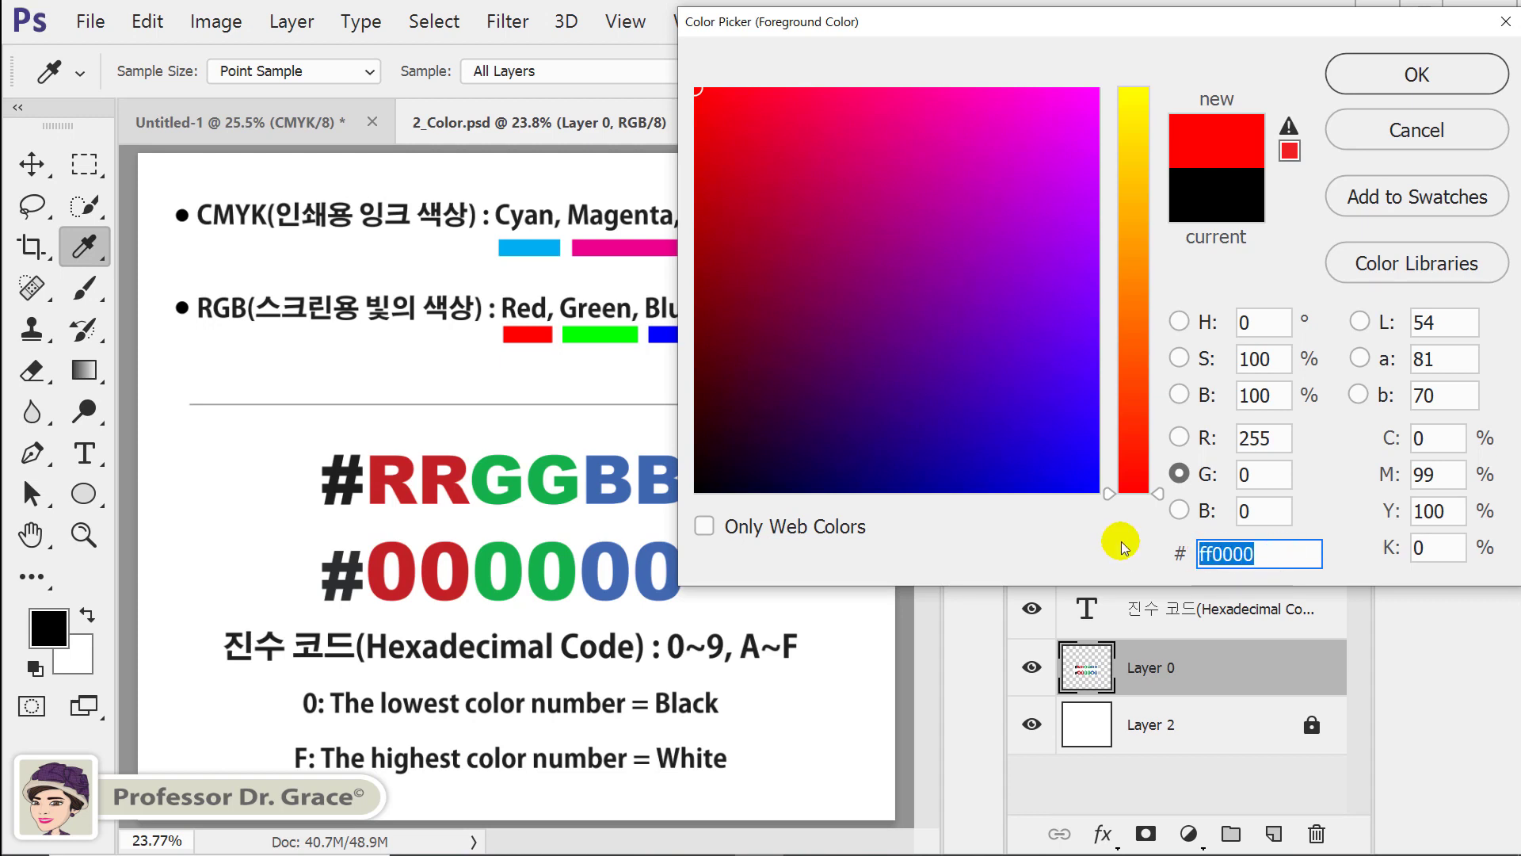
text(00ff00)
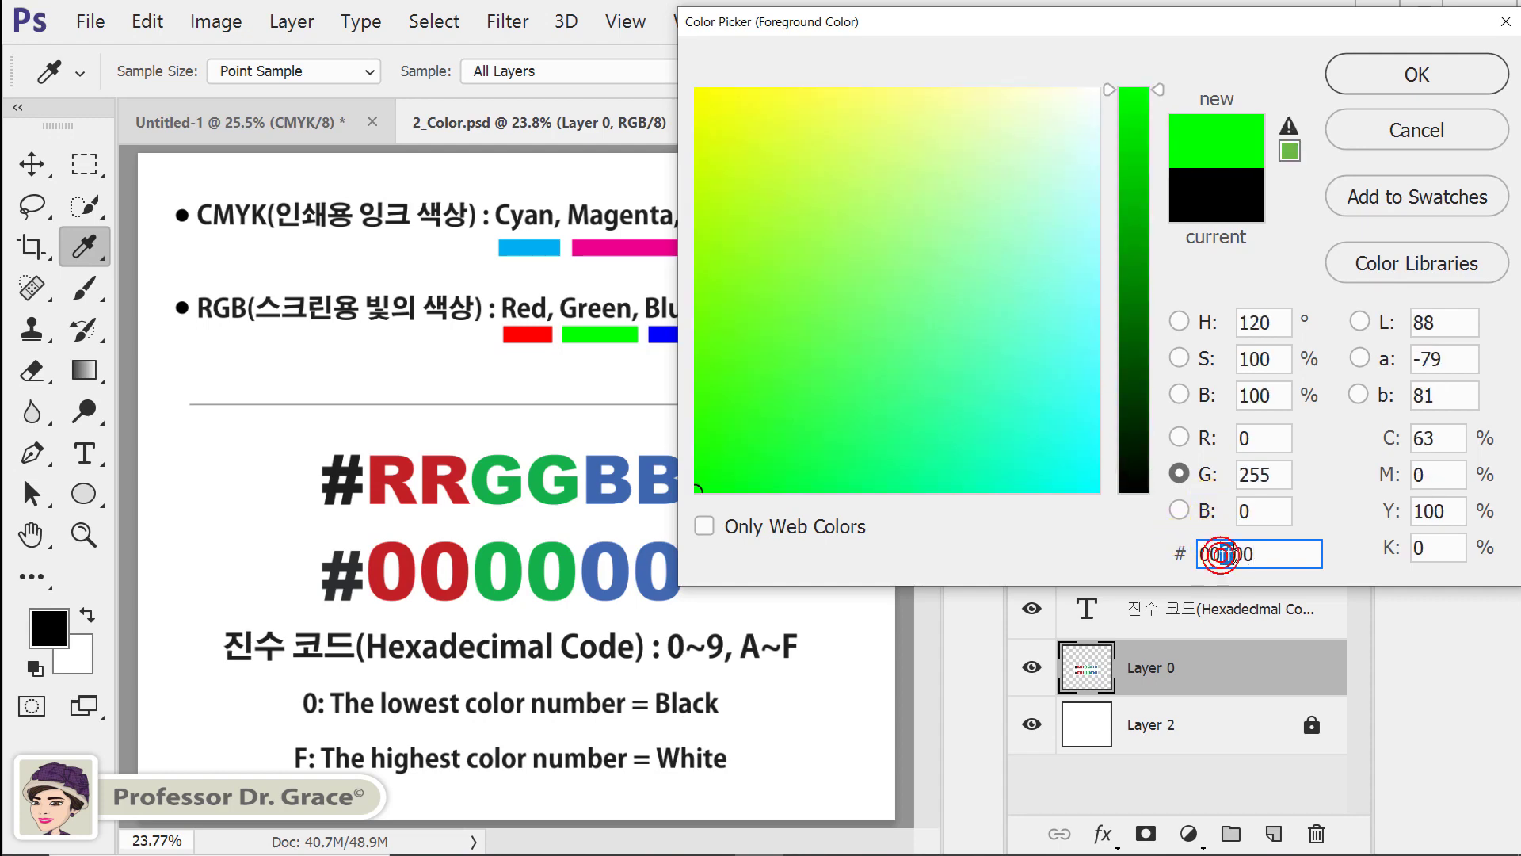
drag(1221, 554, 1233, 556)
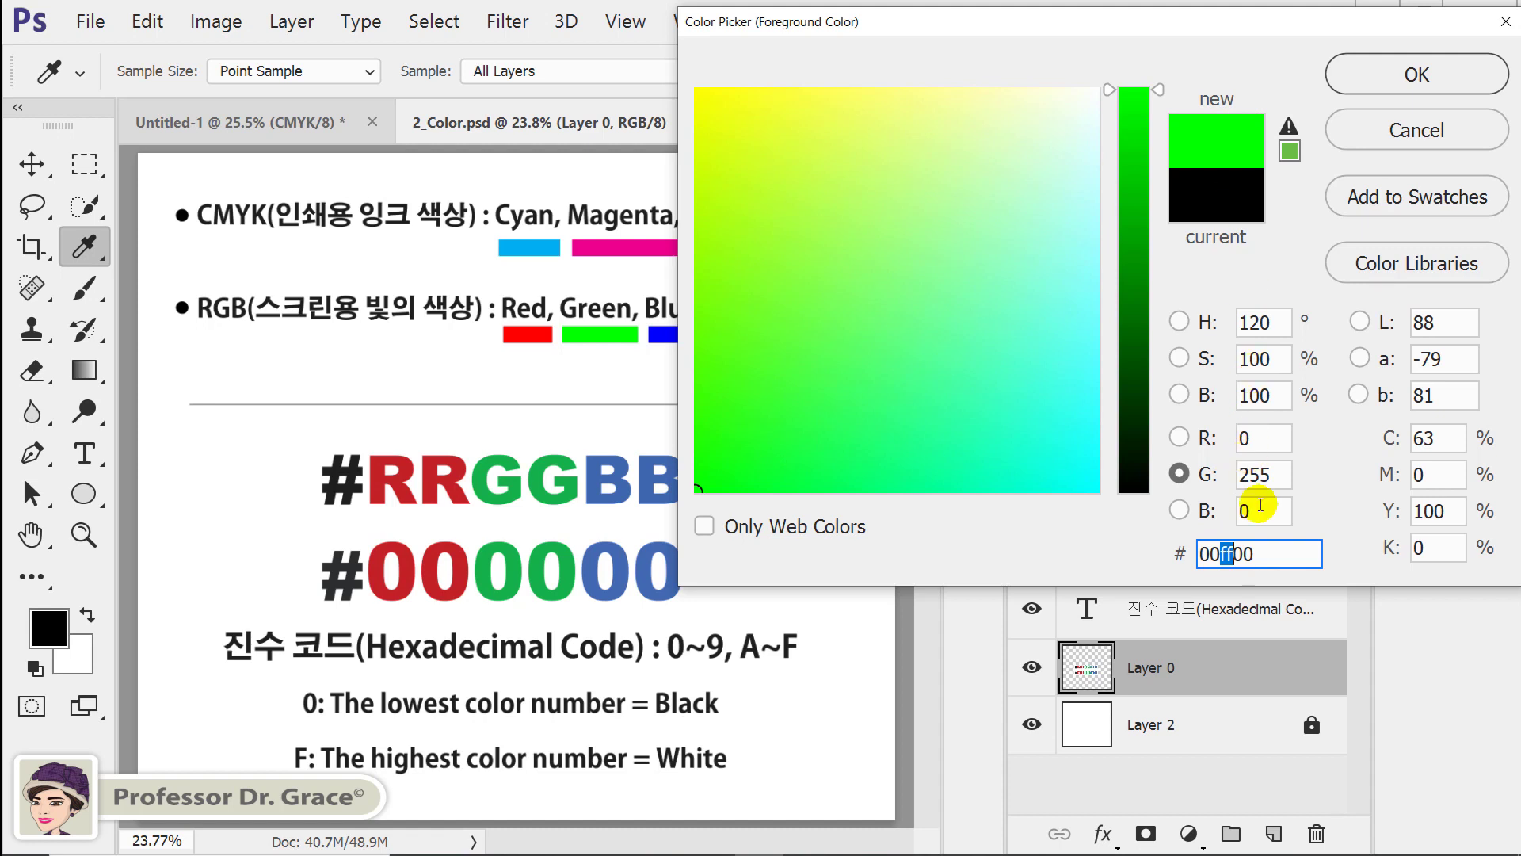
Enter the hex code 0000ff for pure blue as the foreground color and highlight its final ff pair.
click(1266, 557)
double_click(1240, 557)
text(0)
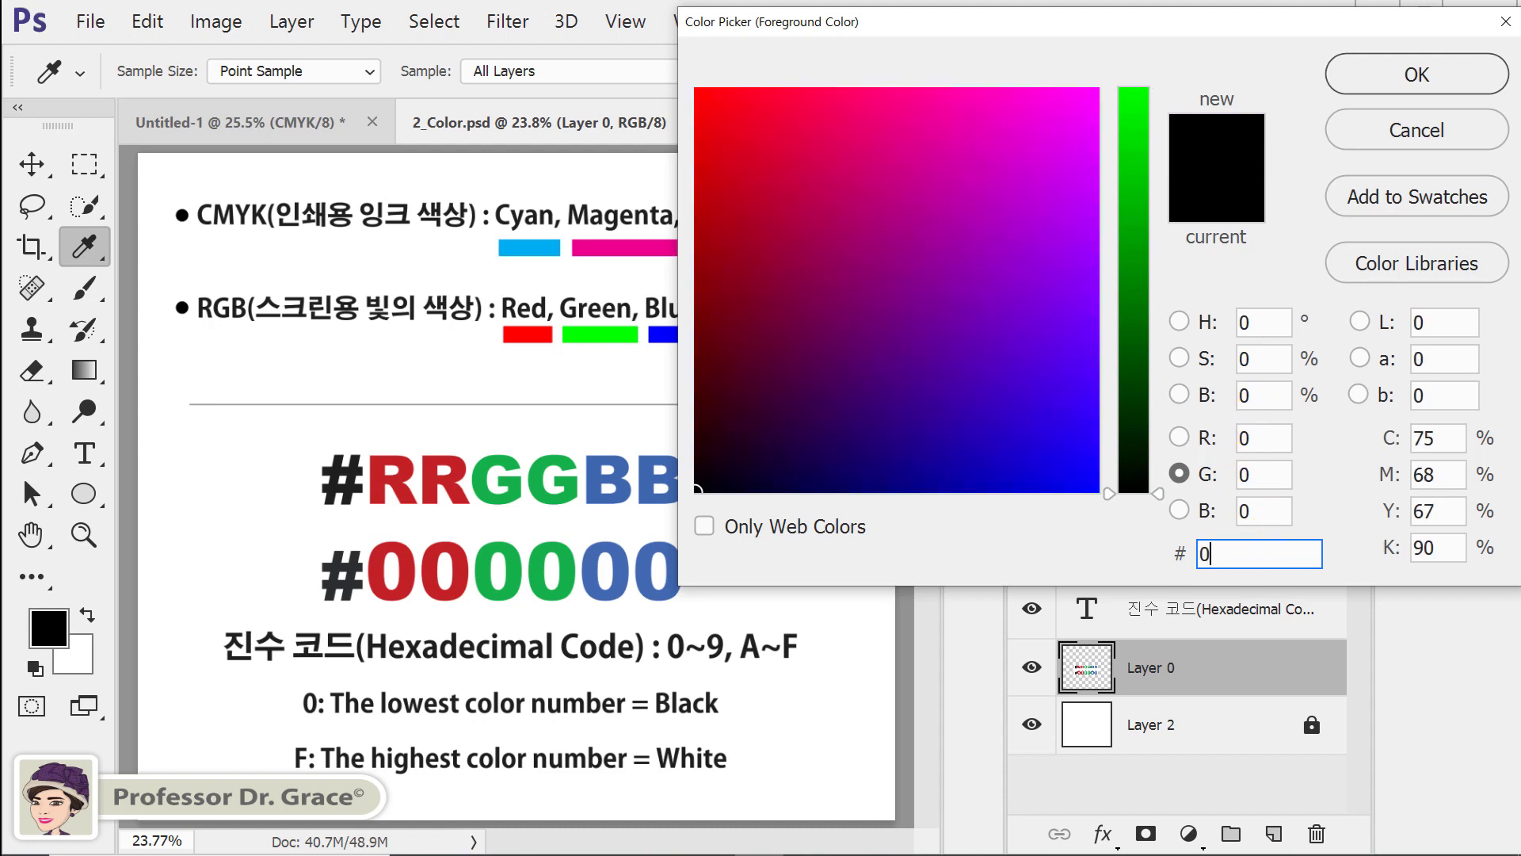
text(000ff)
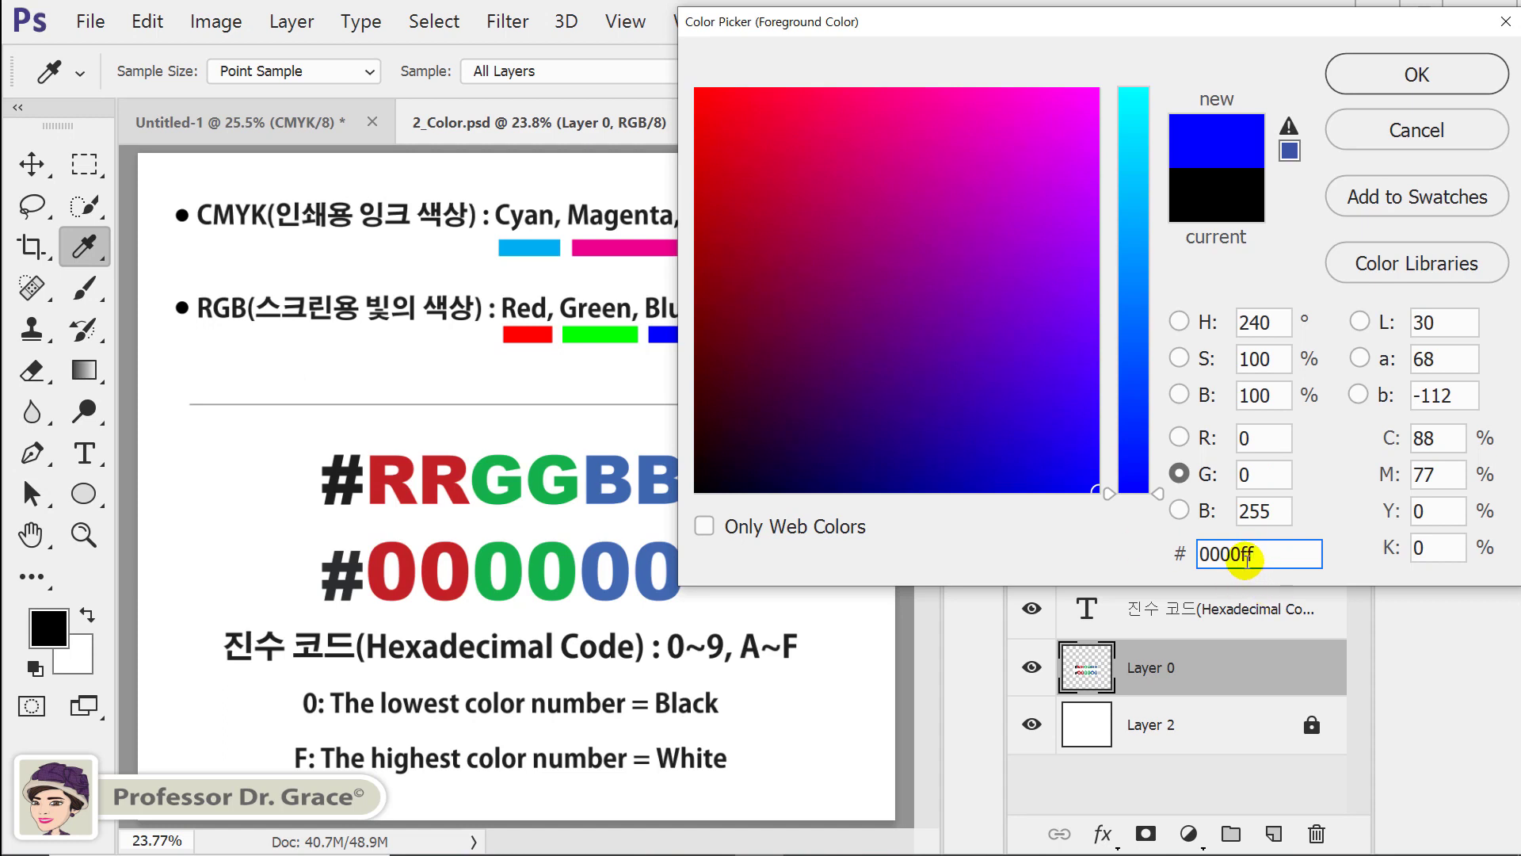
drag(1236, 554, 1253, 552)
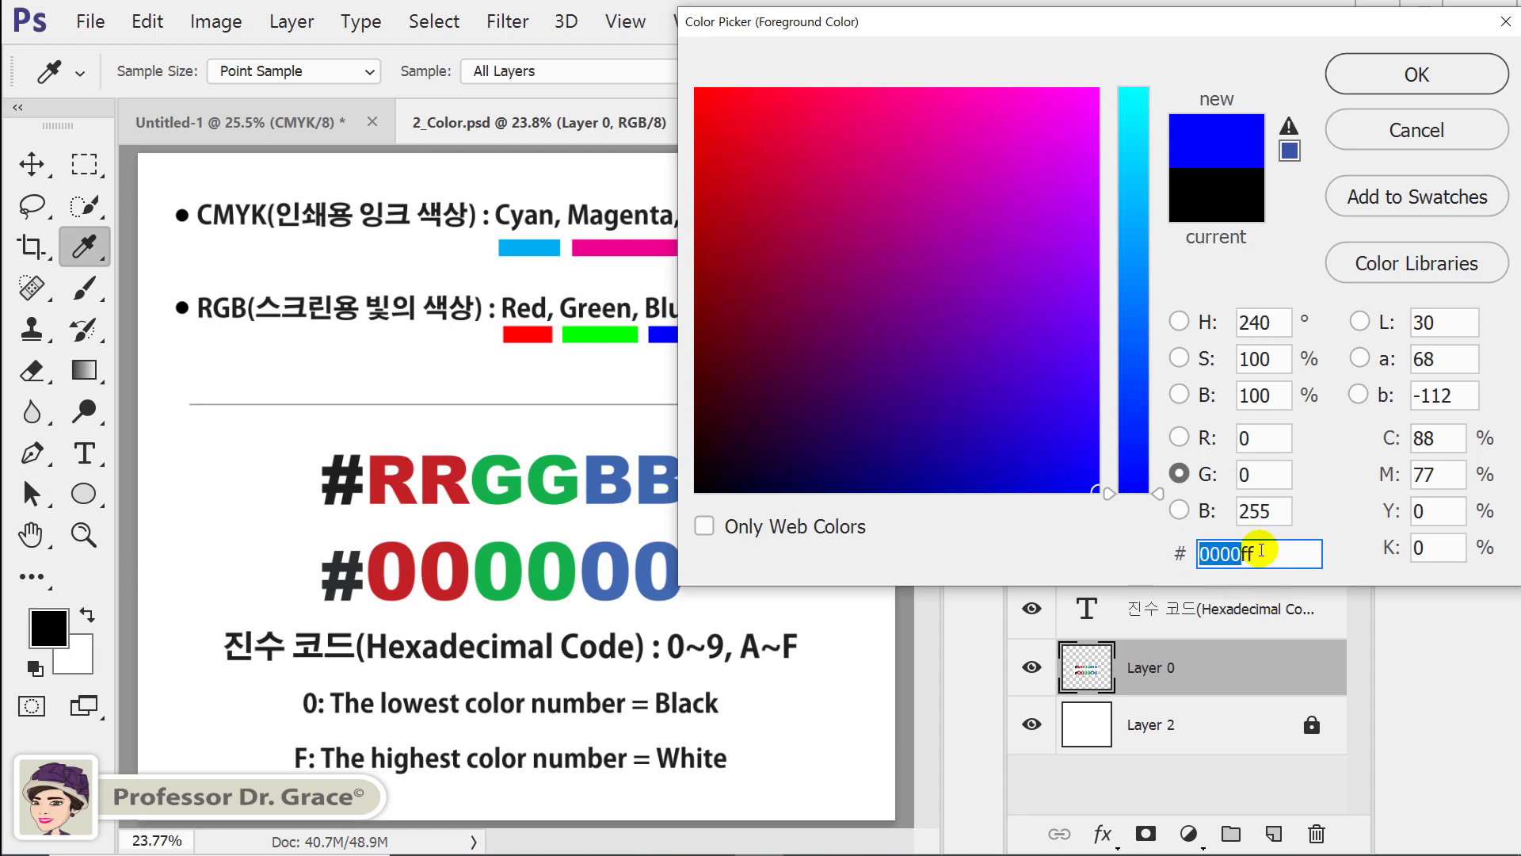
click(1256, 554)
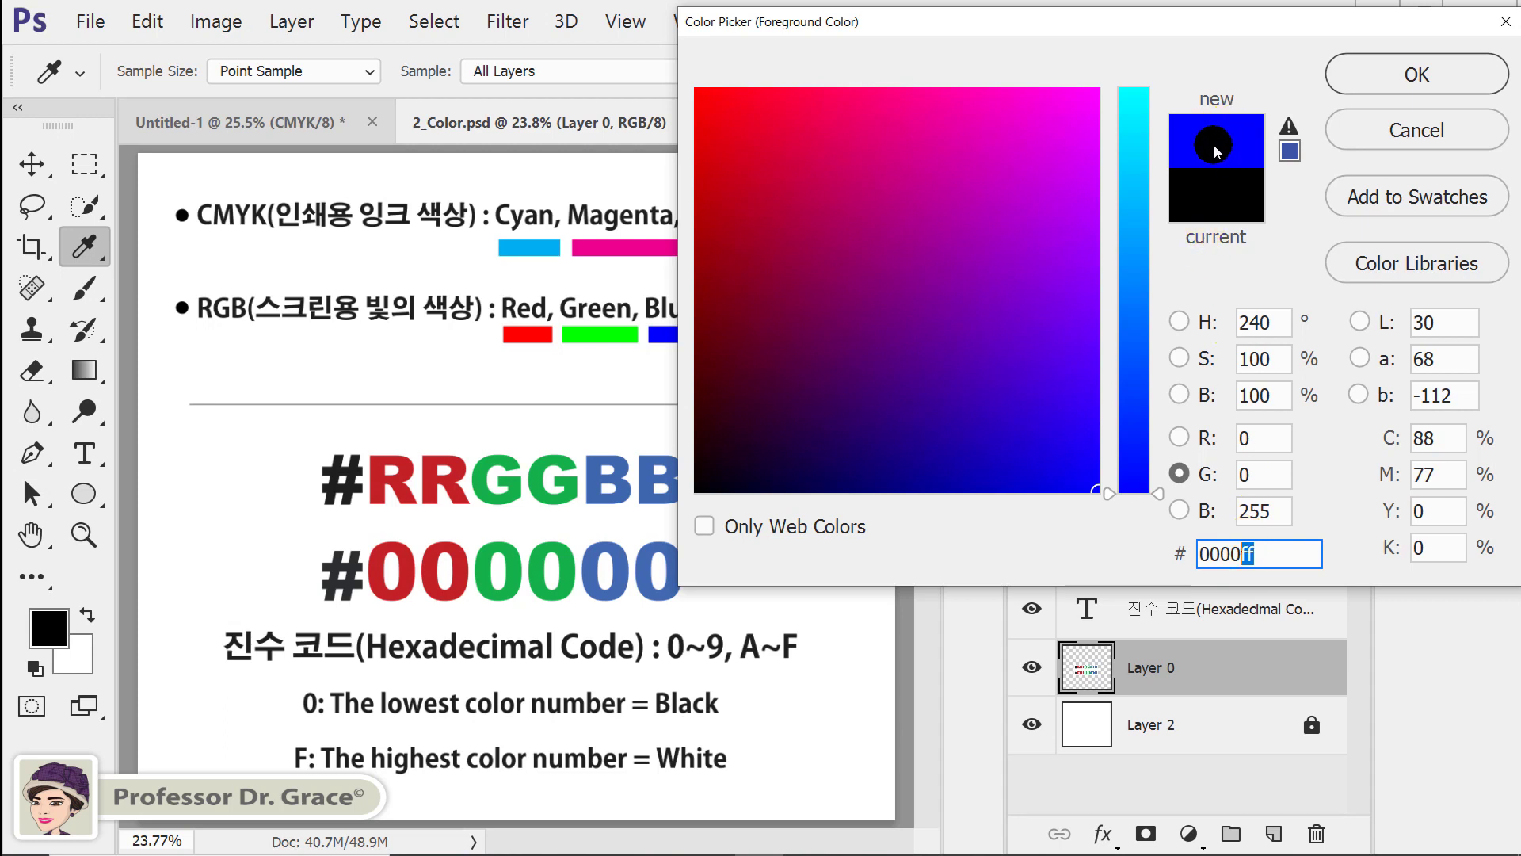
Try the hex codes 333333, 666666 and 999999 in turn to preview dark, medium and light gray.
double_click(1292, 553)
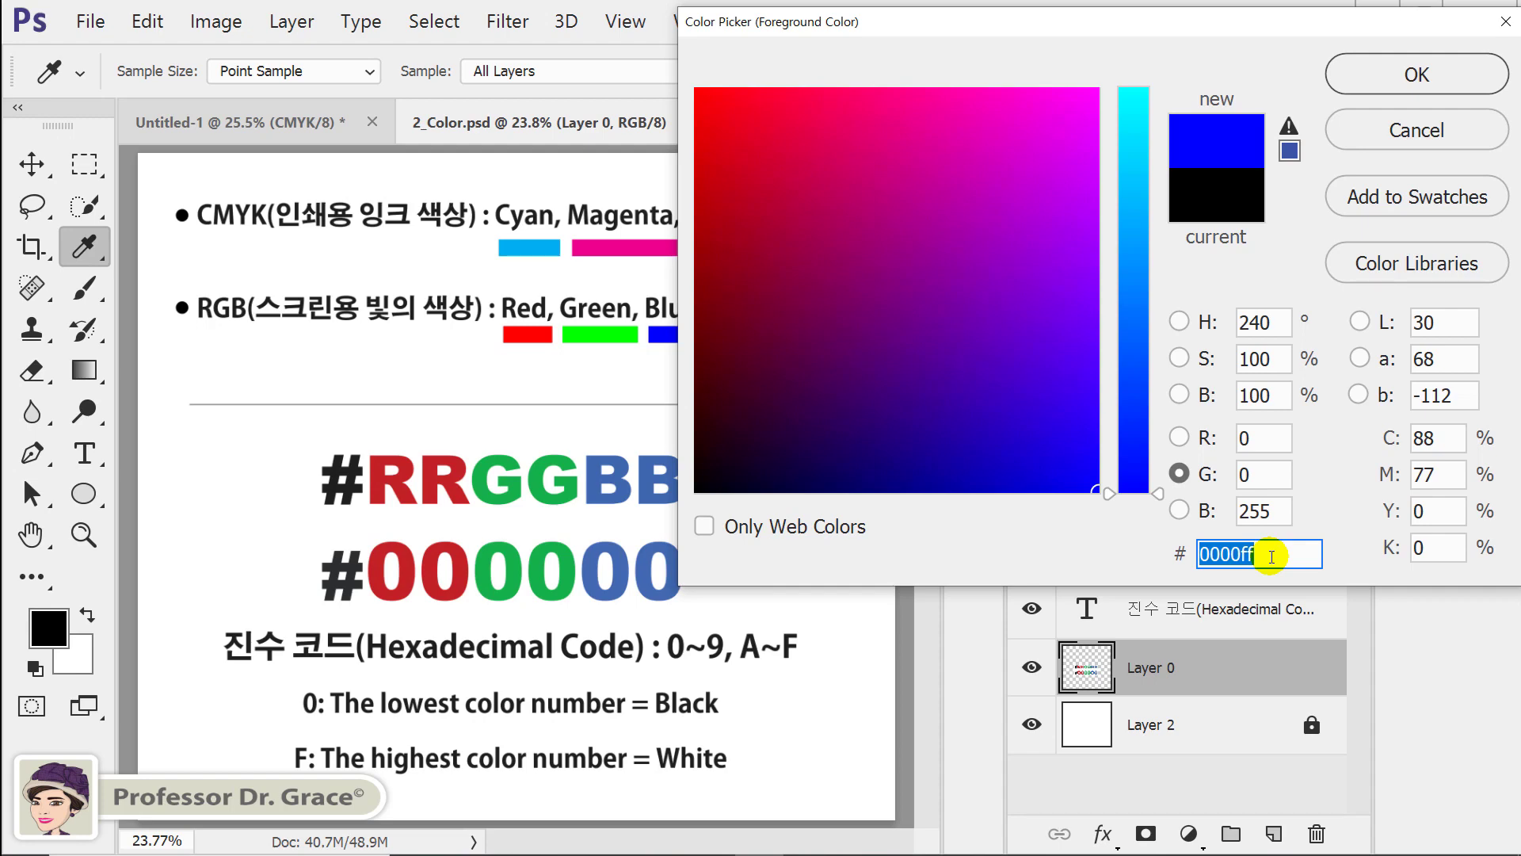
text(333333)
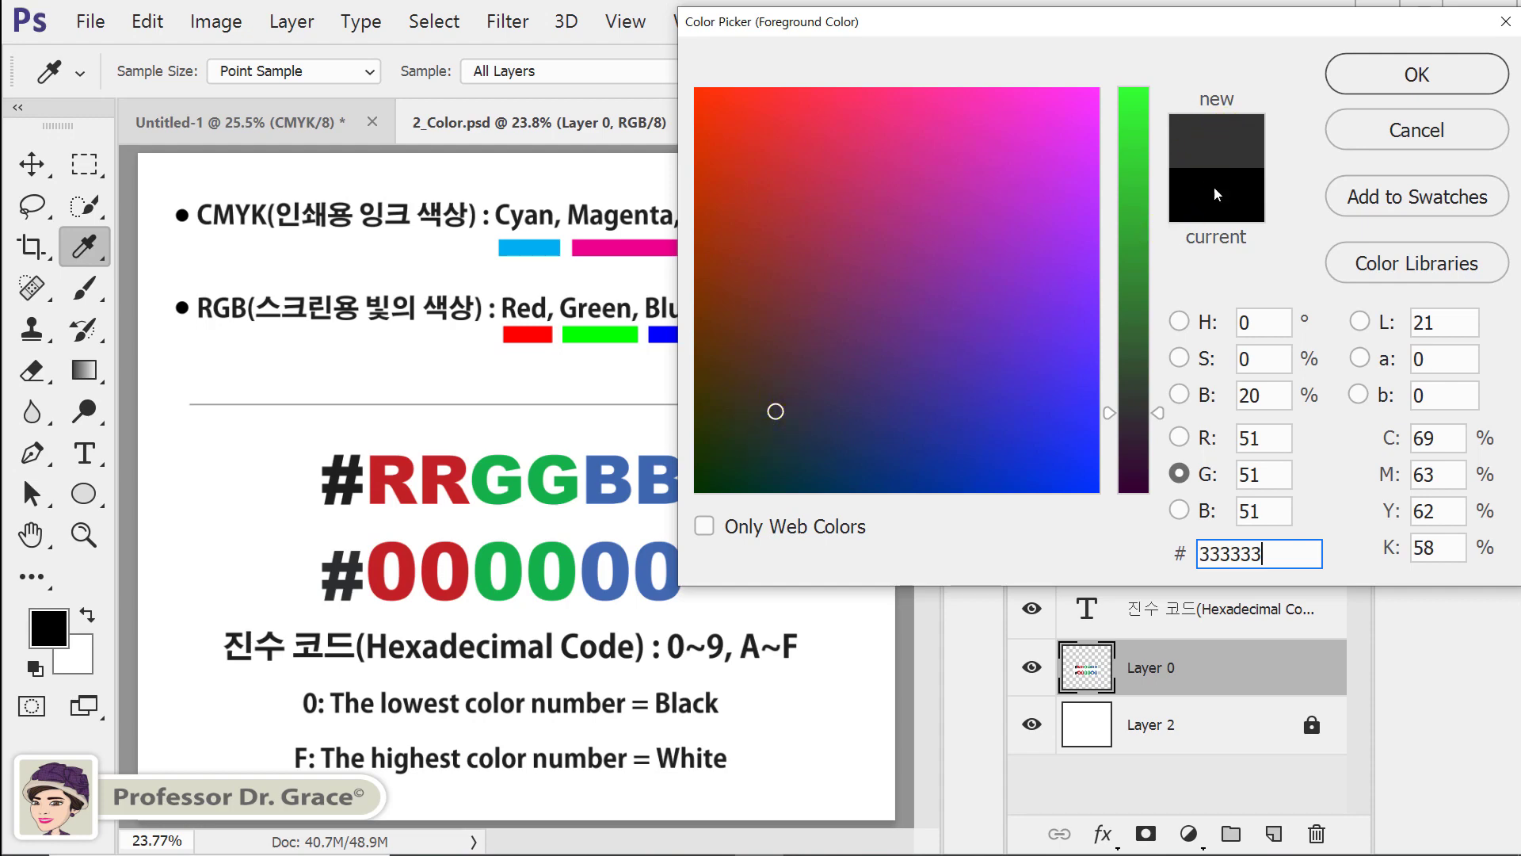
double_click(1266, 547)
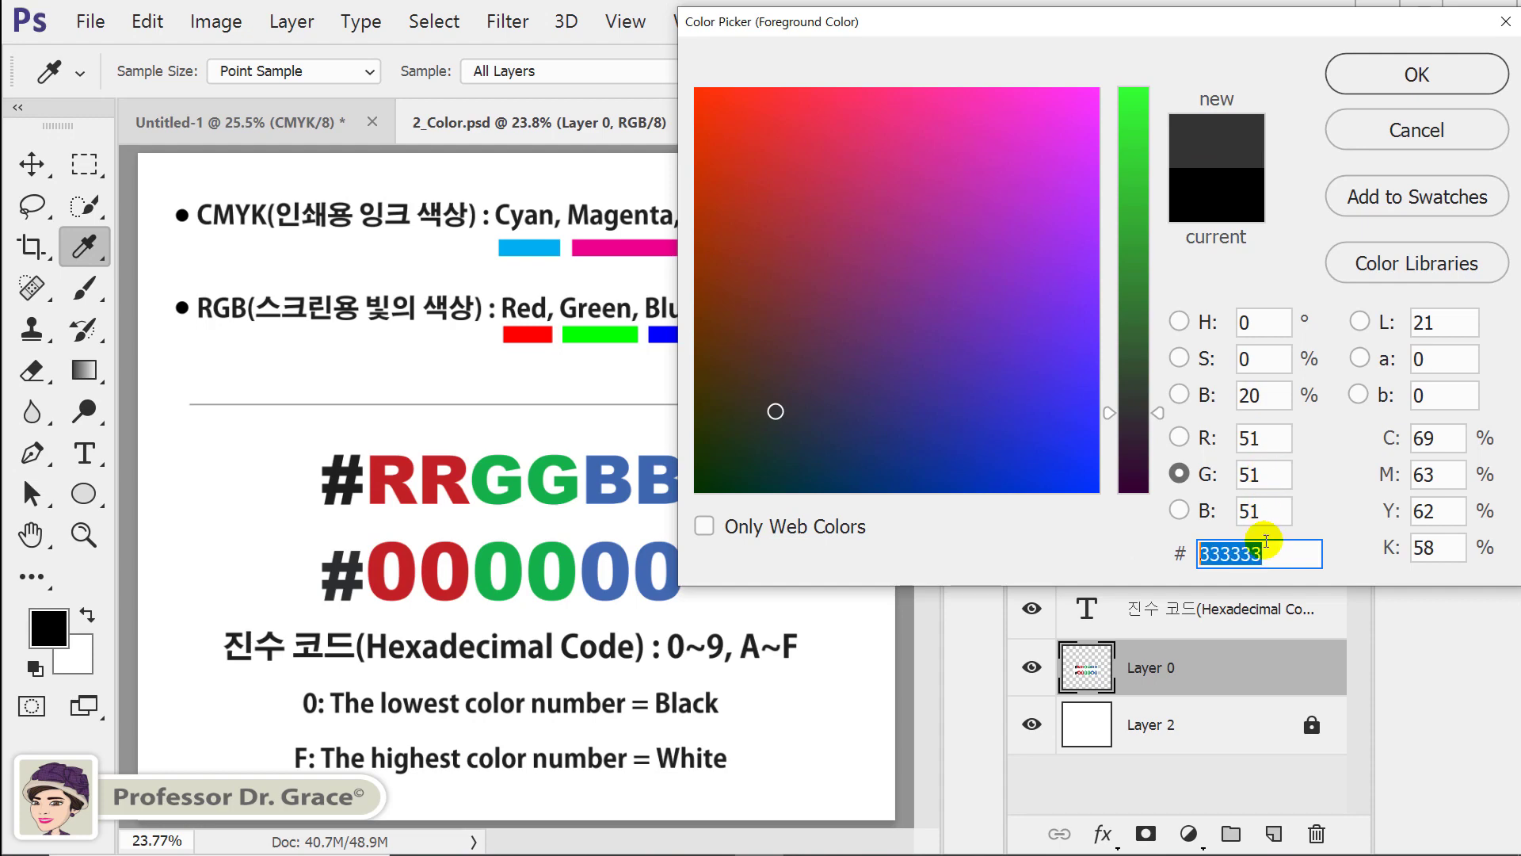
text(666666)
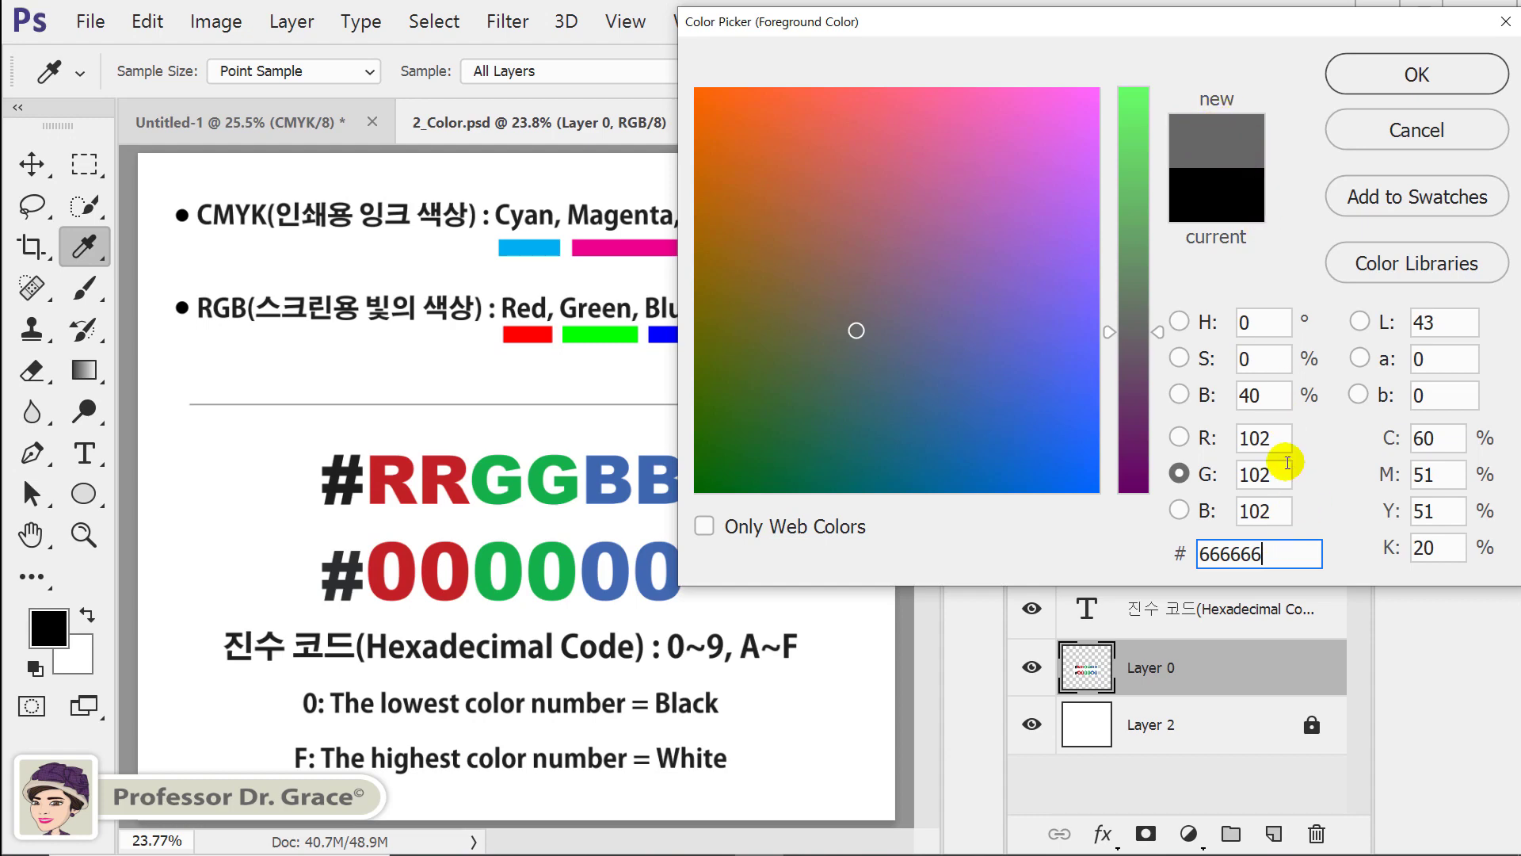
drag(1291, 554, 1135, 567)
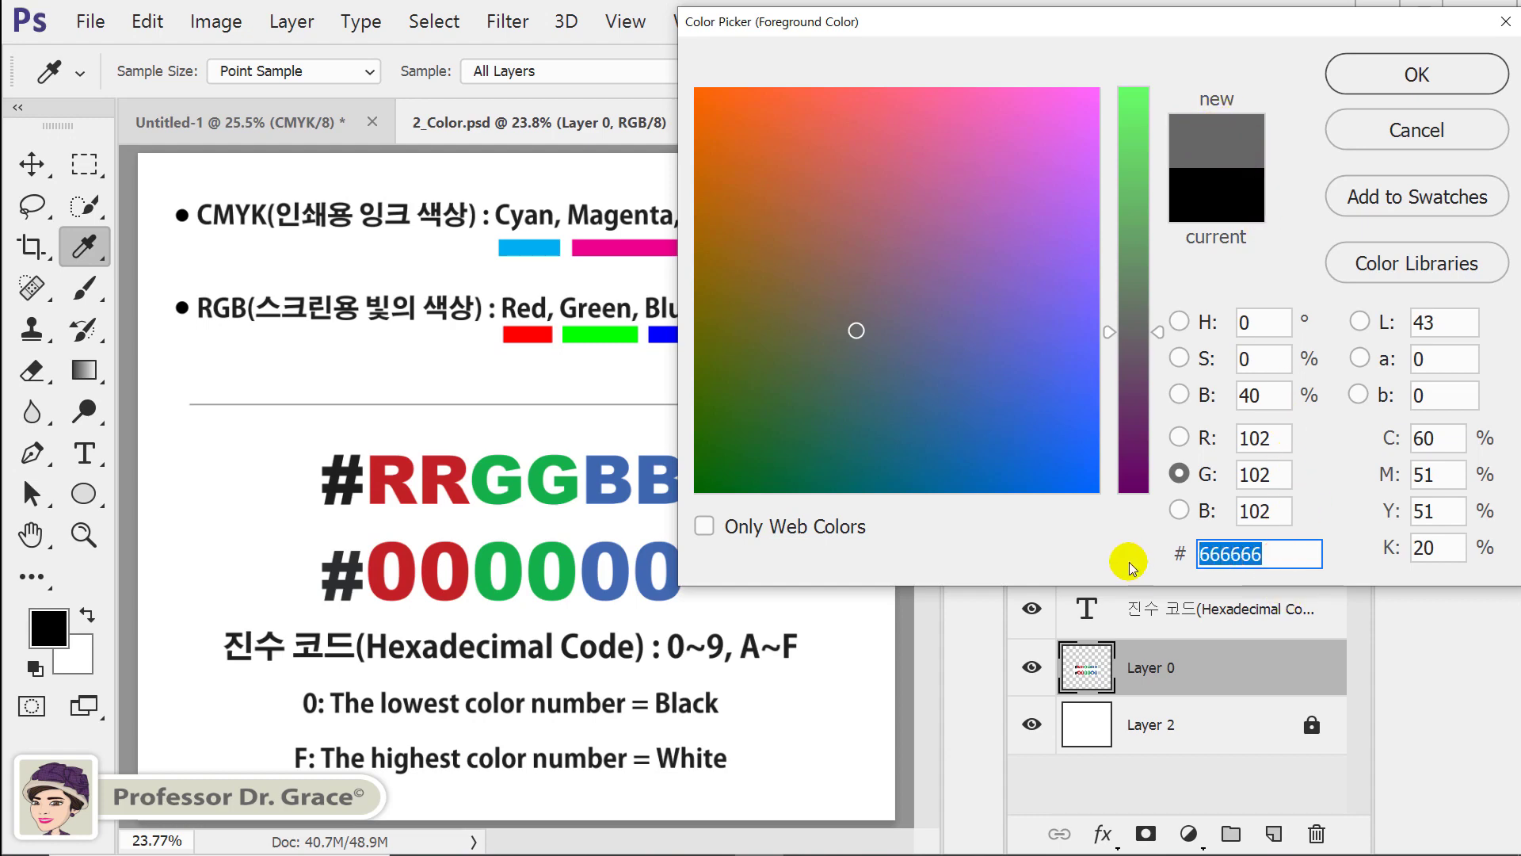
text(999999)
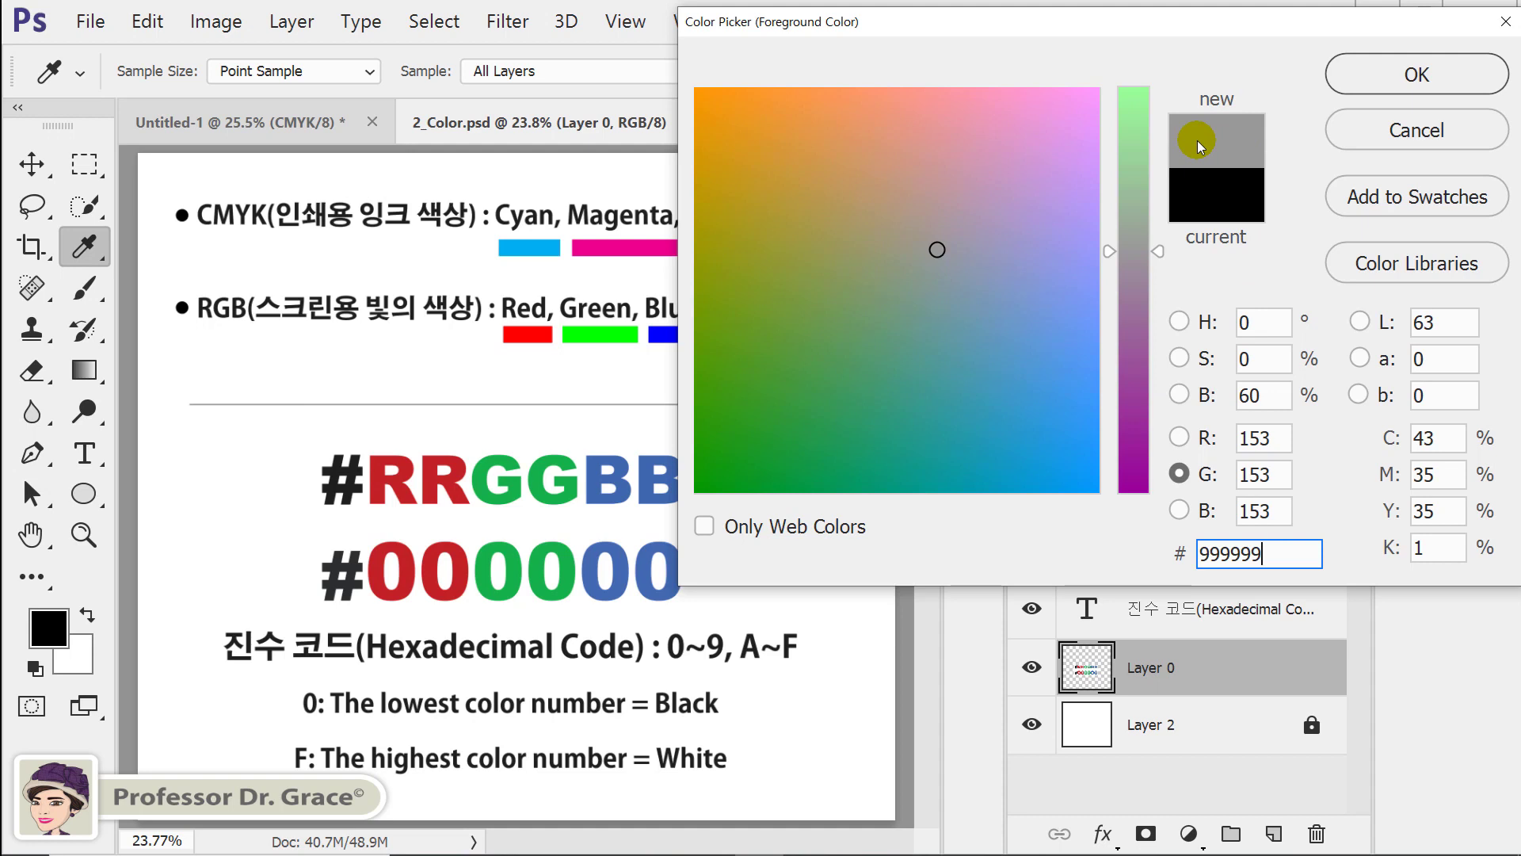
Enter the hex code 000000 to preview black as the foreground color.
drag(1280, 549, 1109, 545)
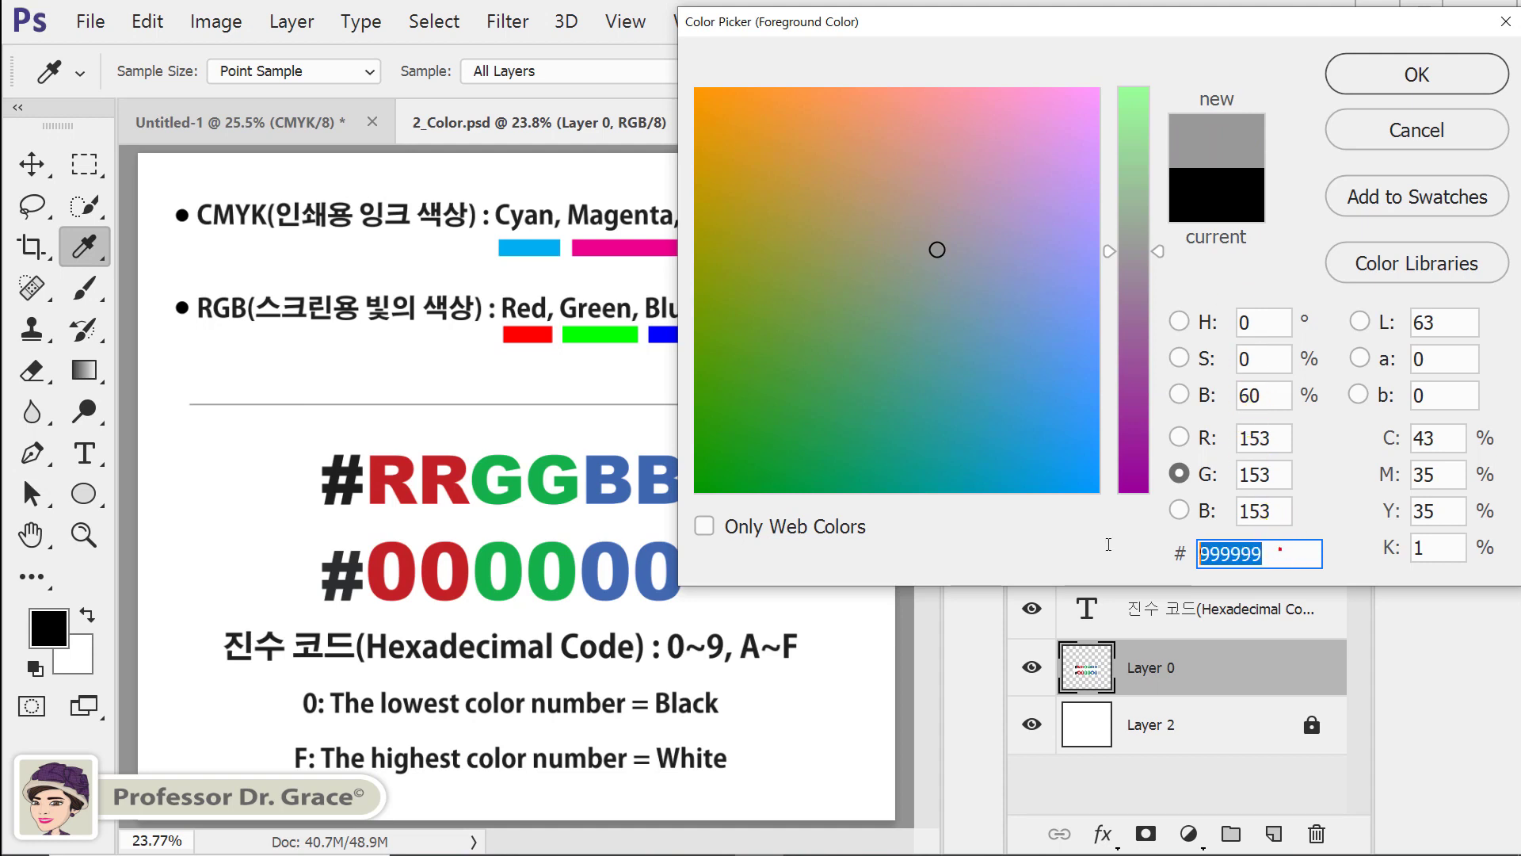
text(000)
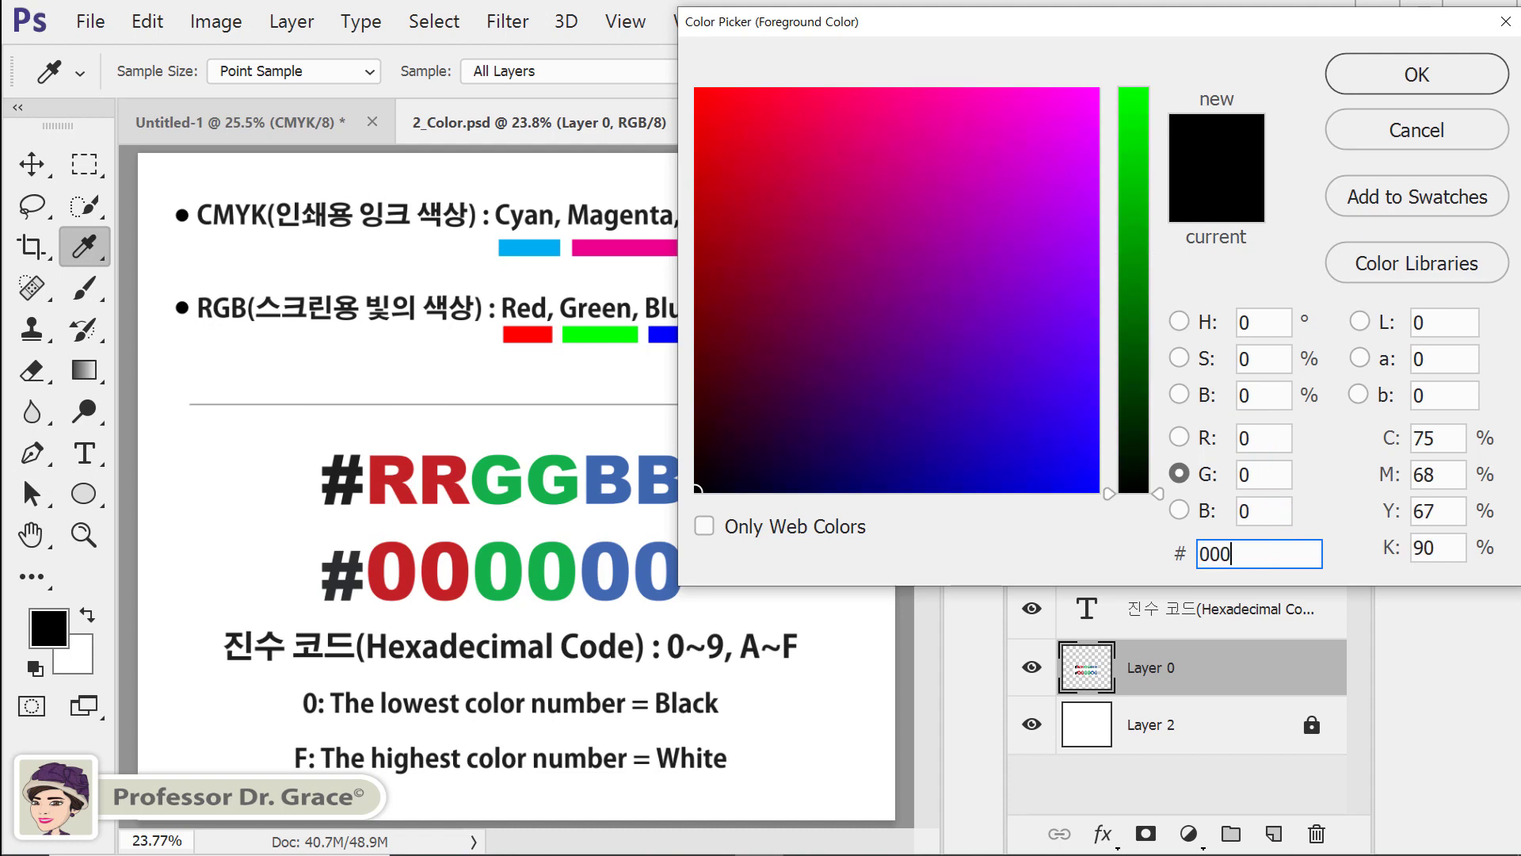
text(000)
Enter the hex code ffffff for white, then pick a light green, about 72ff90, from the color field.
drag(1275, 554, 1131, 554)
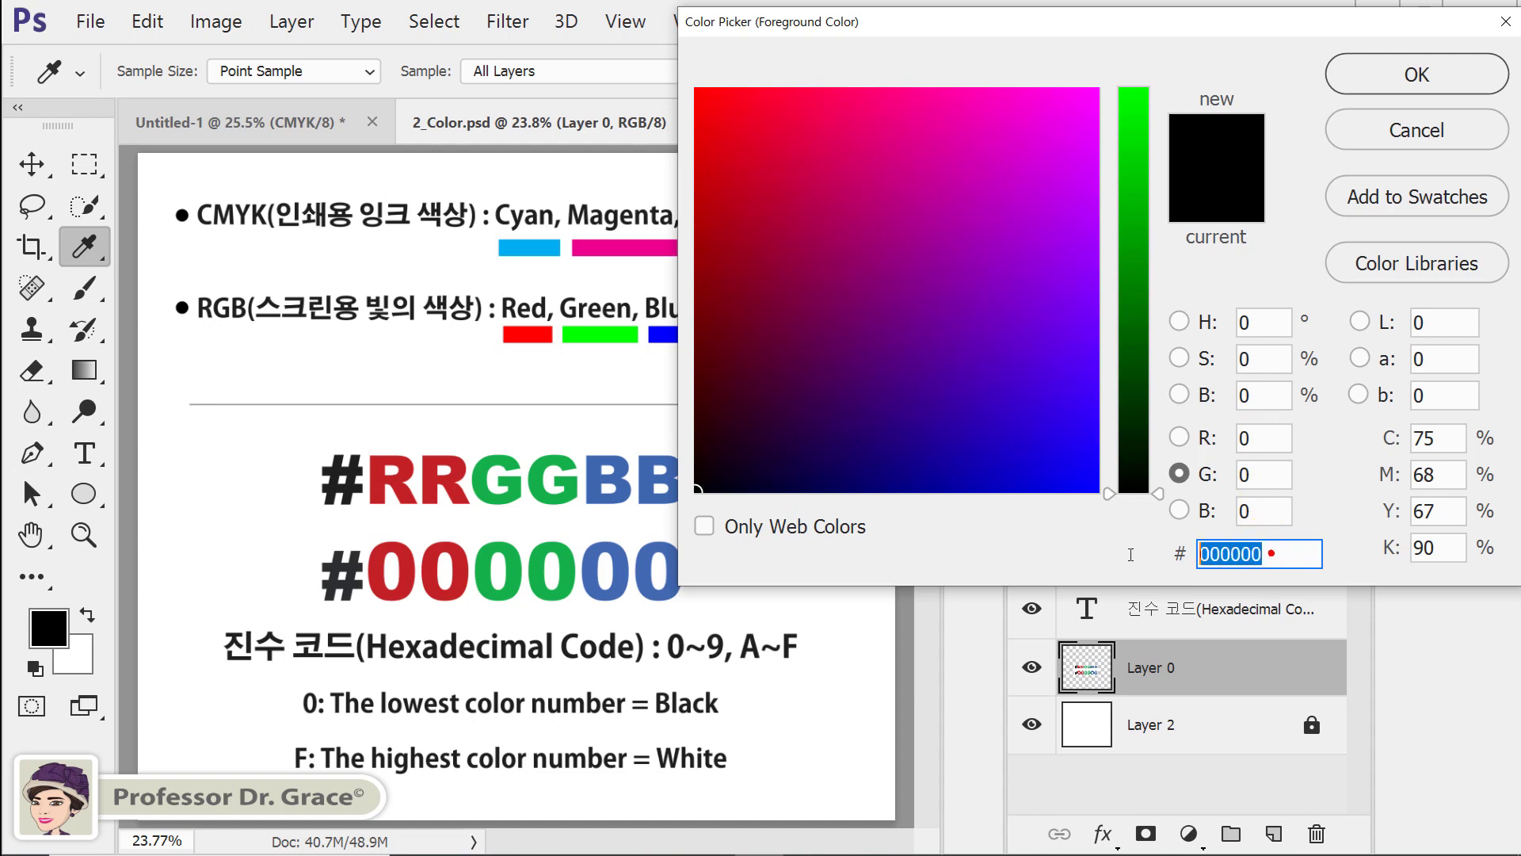
text(ffffff)
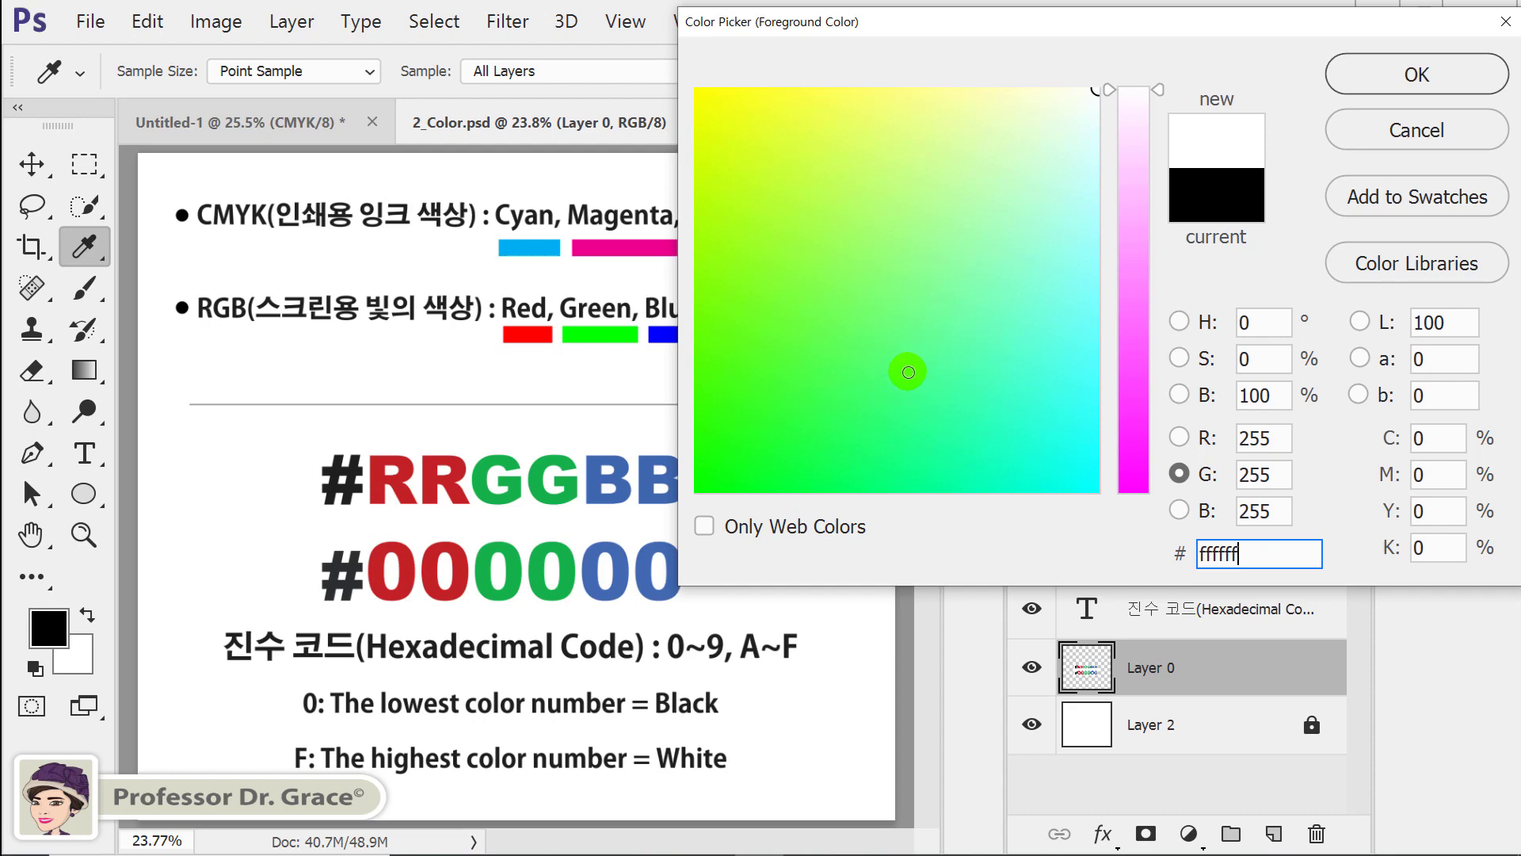
click(922, 310)
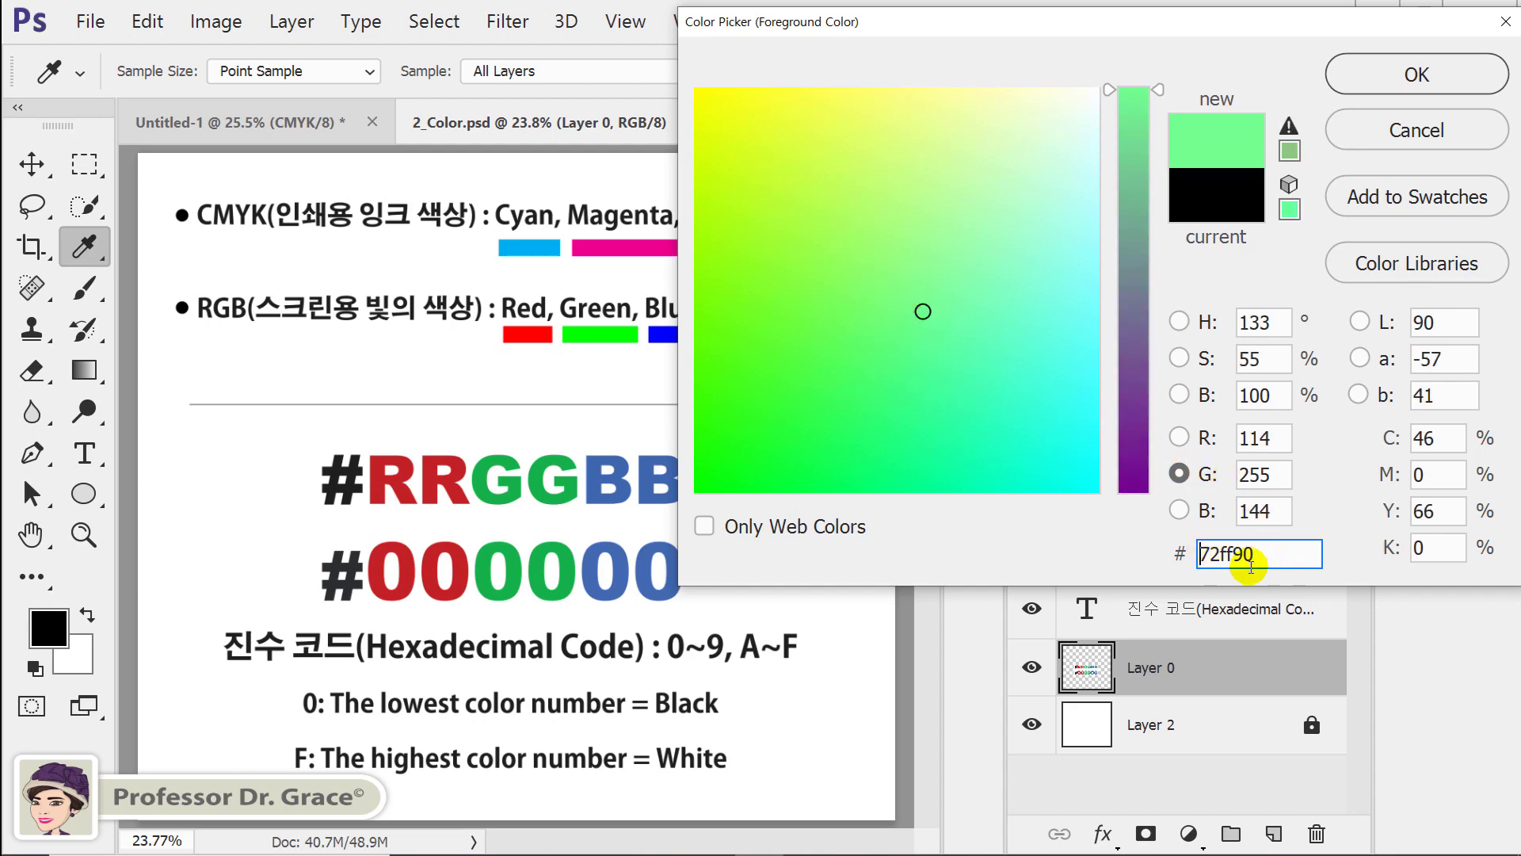
Pick a medium pink, about bb4175, as the new foreground color and highlight its hex code.
click(1137, 392)
click(879, 196)
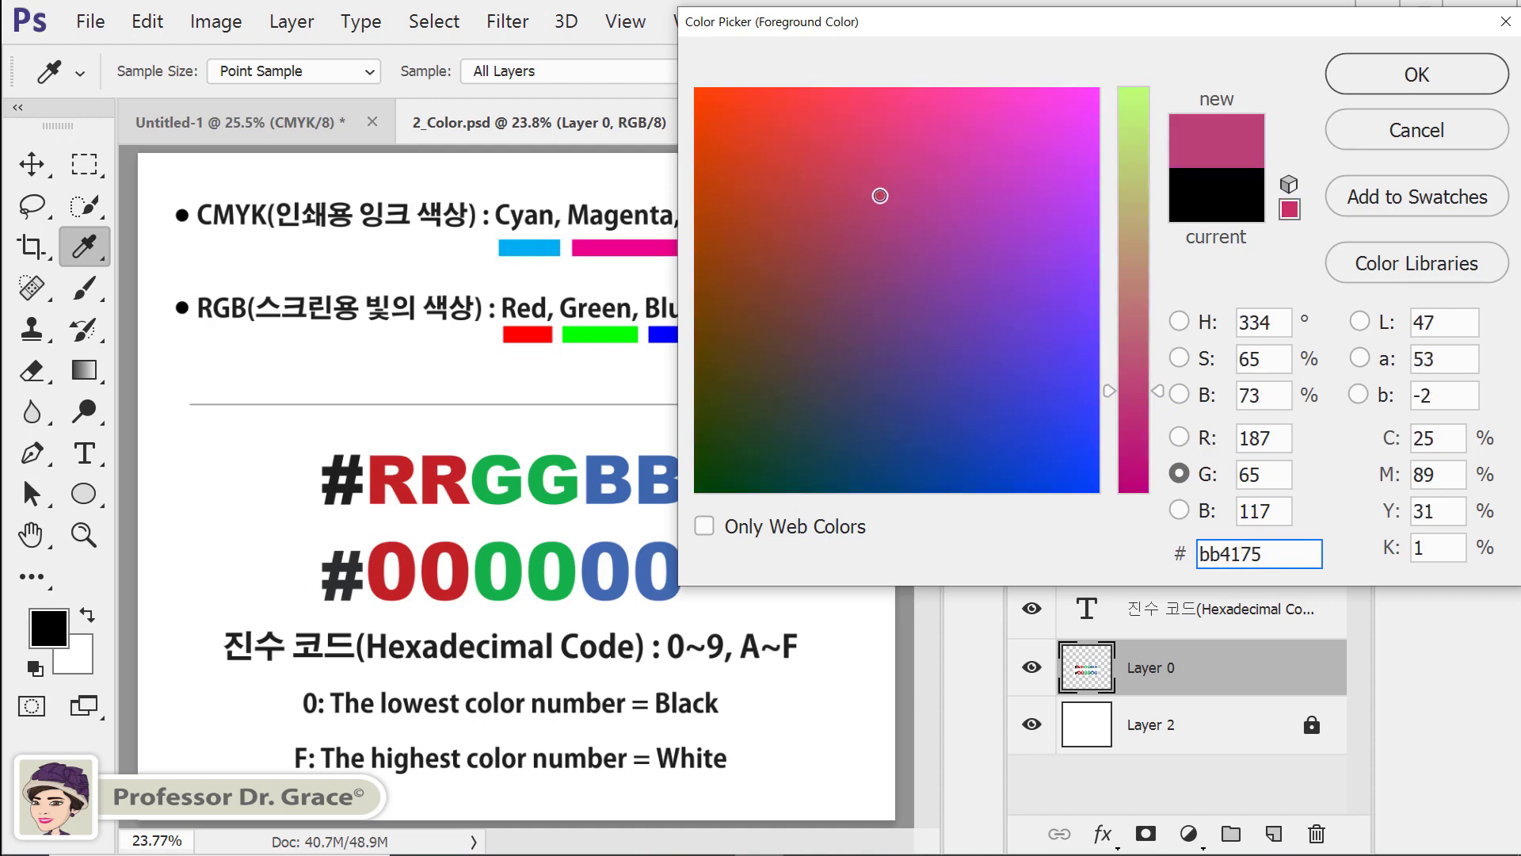
double_click(1300, 553)
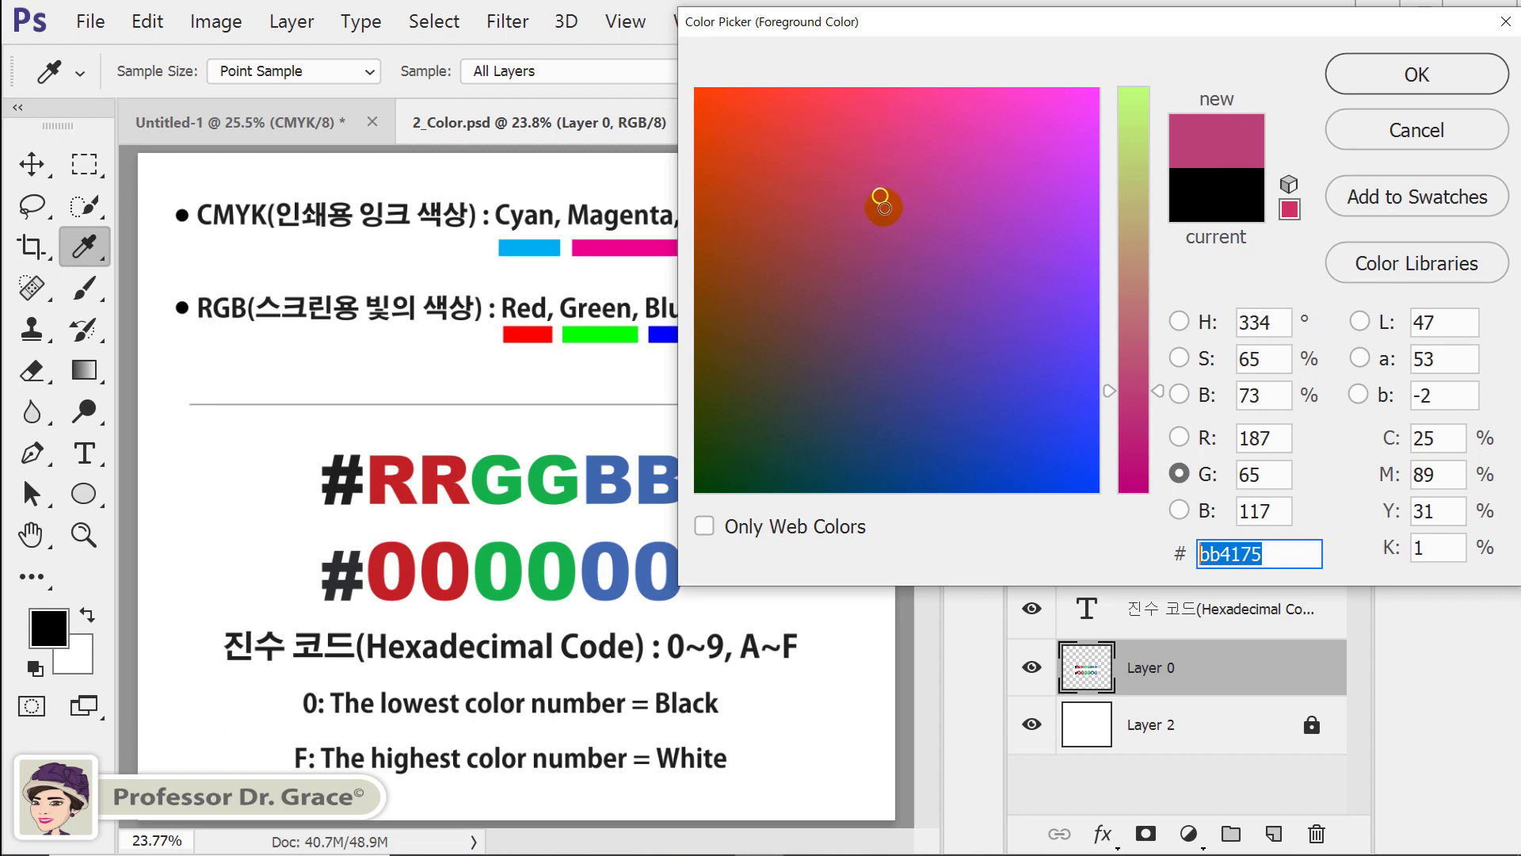
Pick an orange-red, about db411e, highlight its hex code and apply it as the foreground color.
click(742, 145)
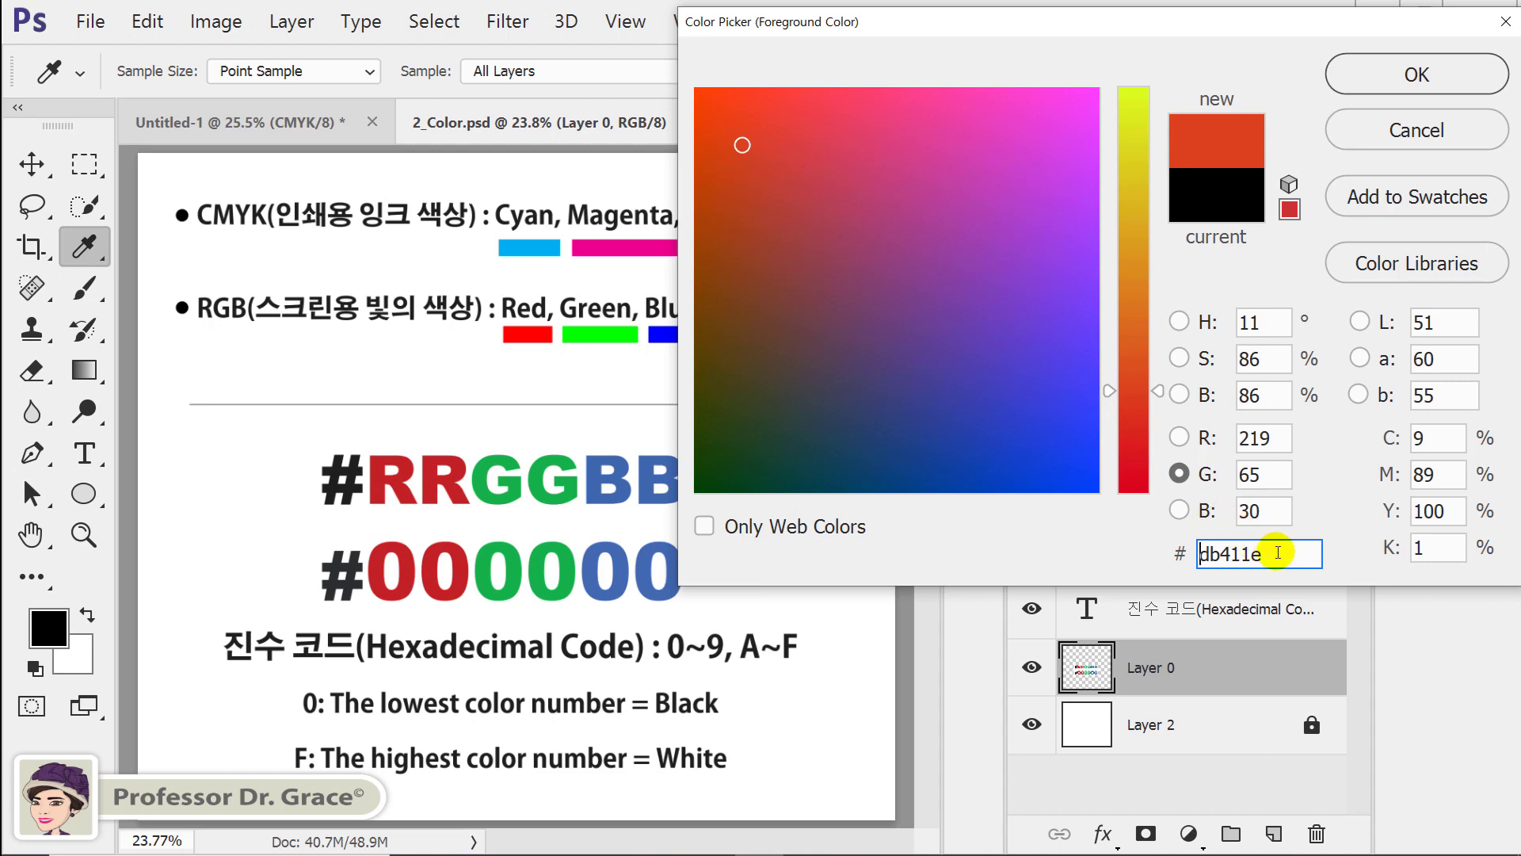
click(1277, 552)
drag(1277, 552, 1189, 553)
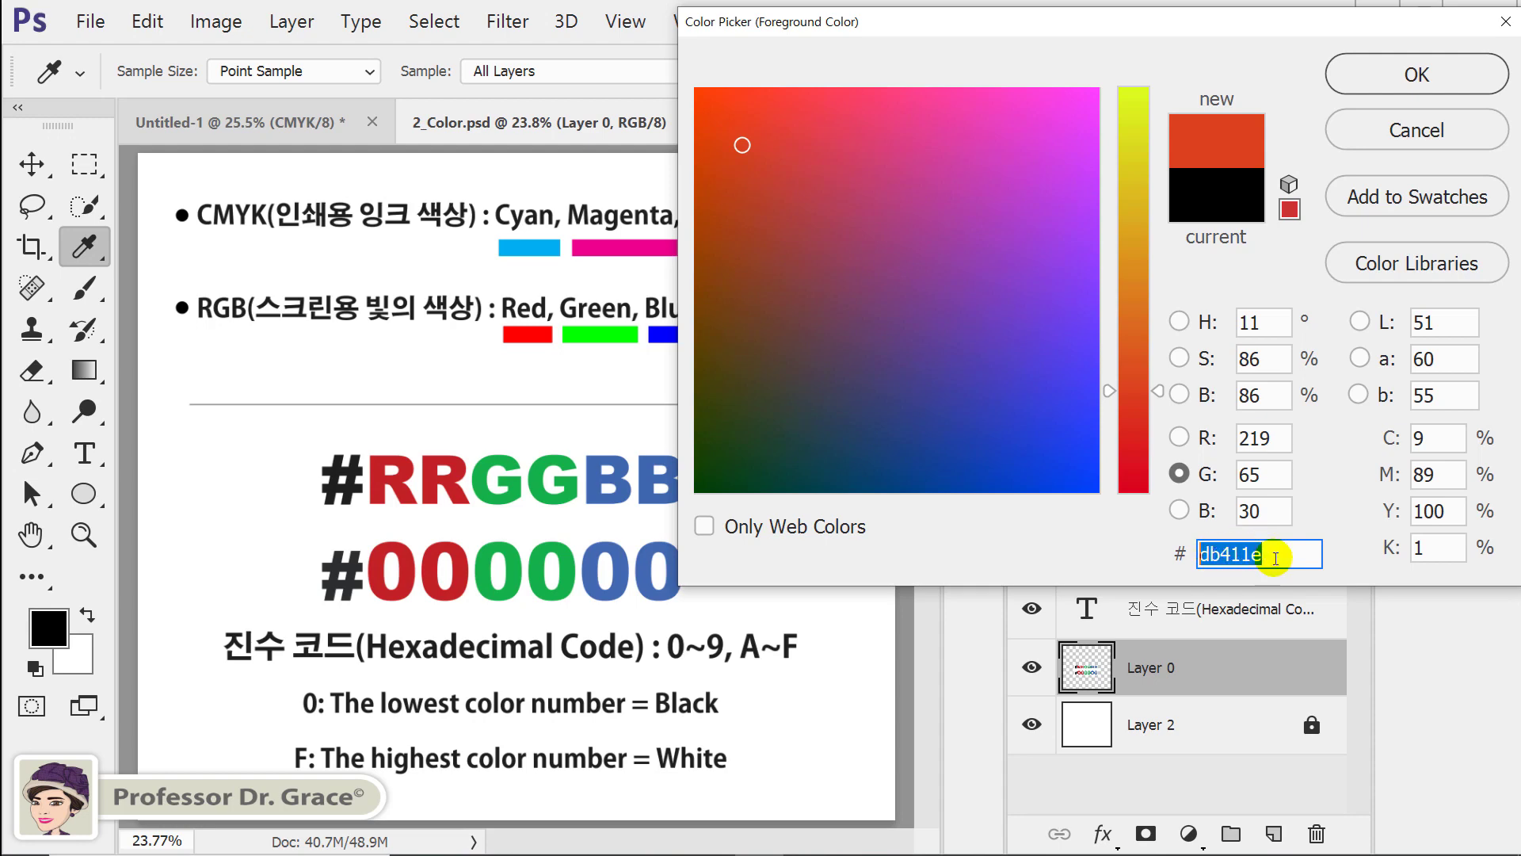
click(1462, 75)
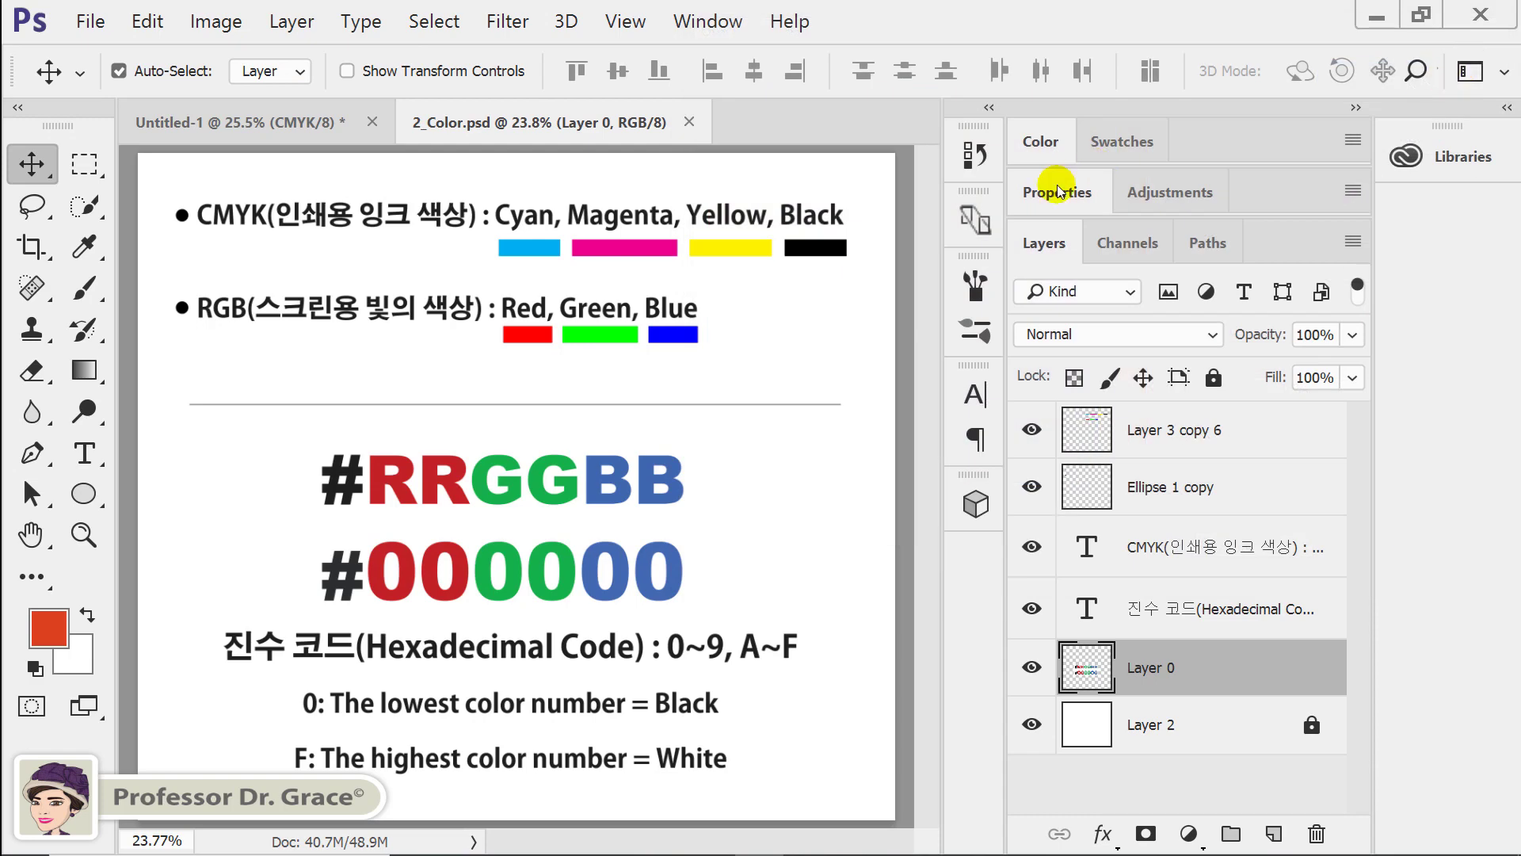
Set the background color to a deep blue, about 292ec9.
click(80, 666)
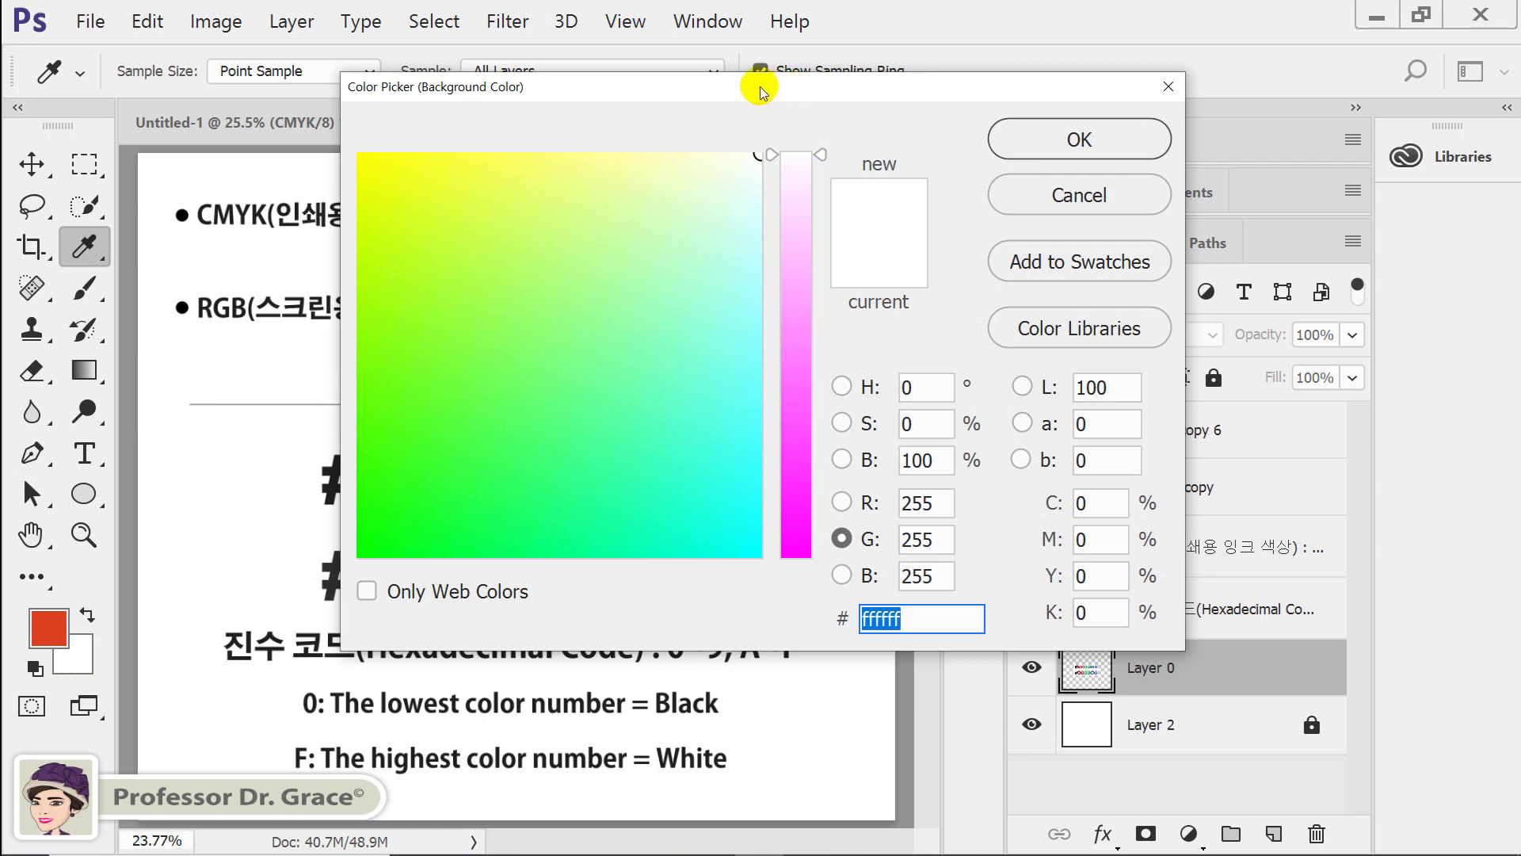
drag(760, 88, 1080, 69)
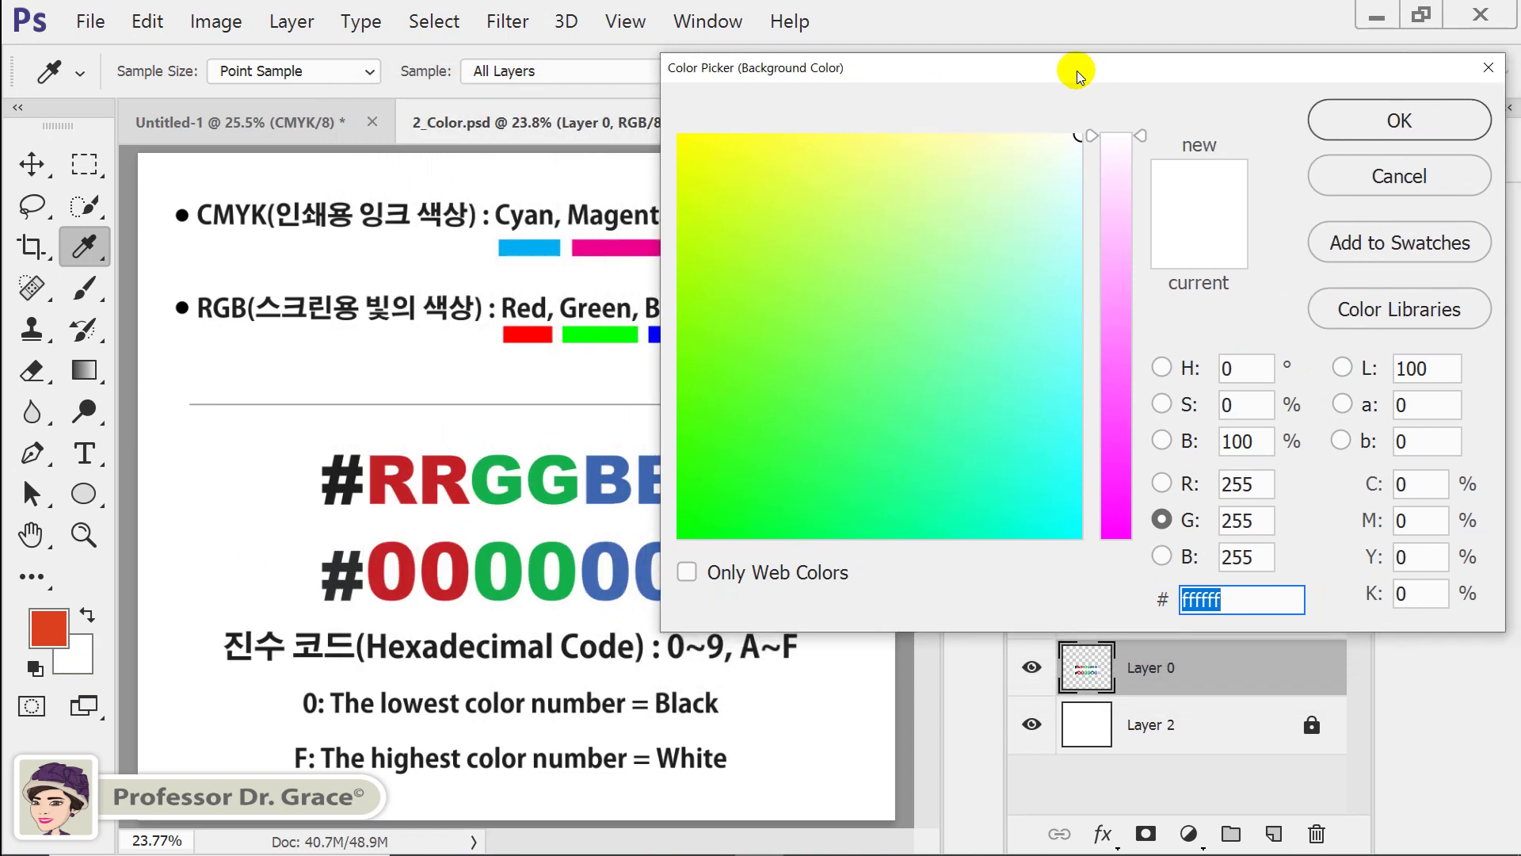
click(1127, 465)
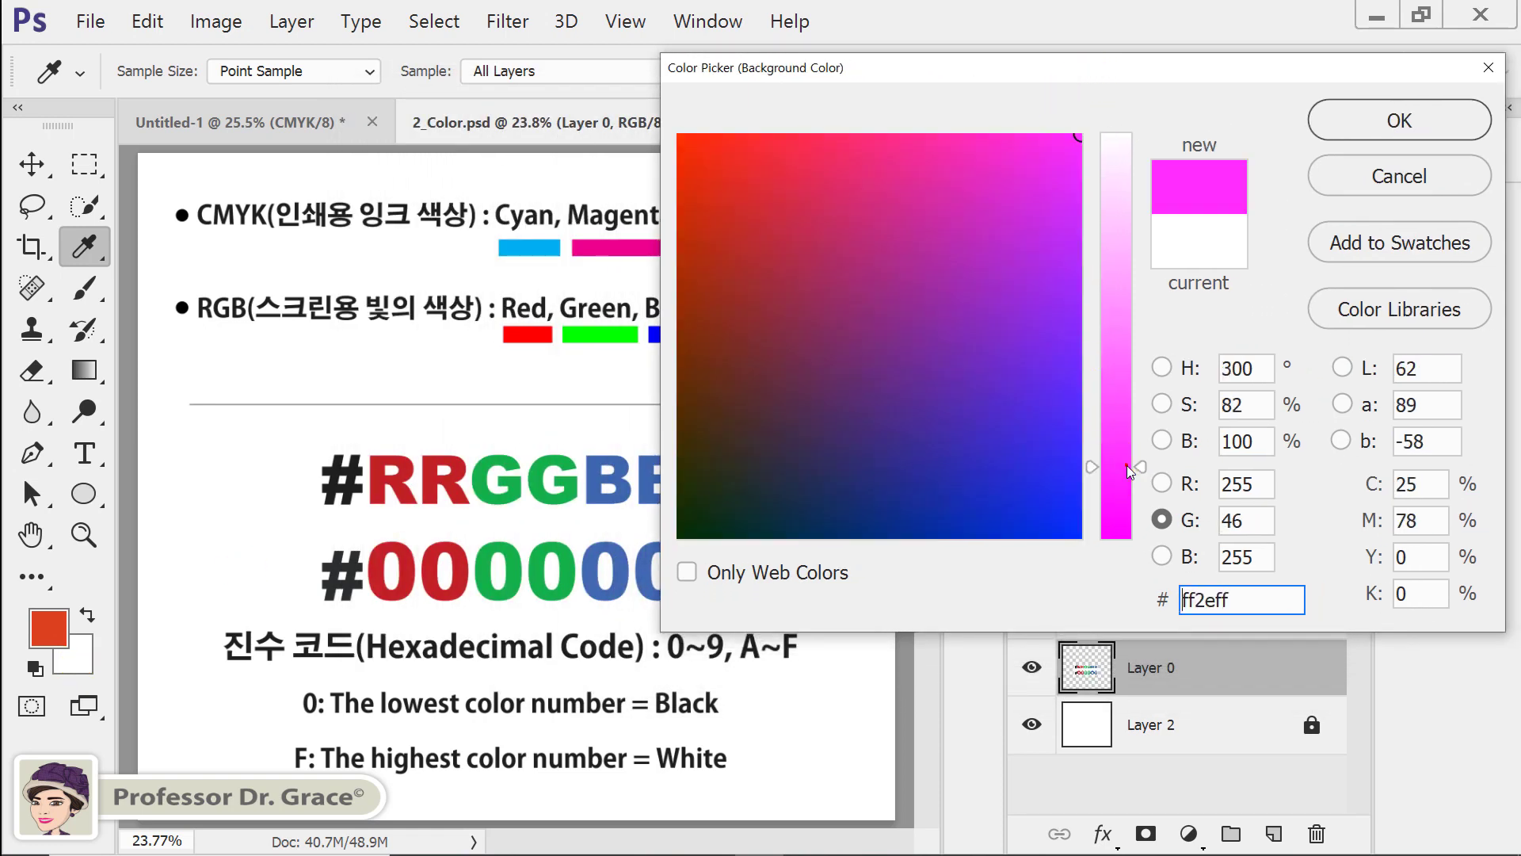
click(997, 471)
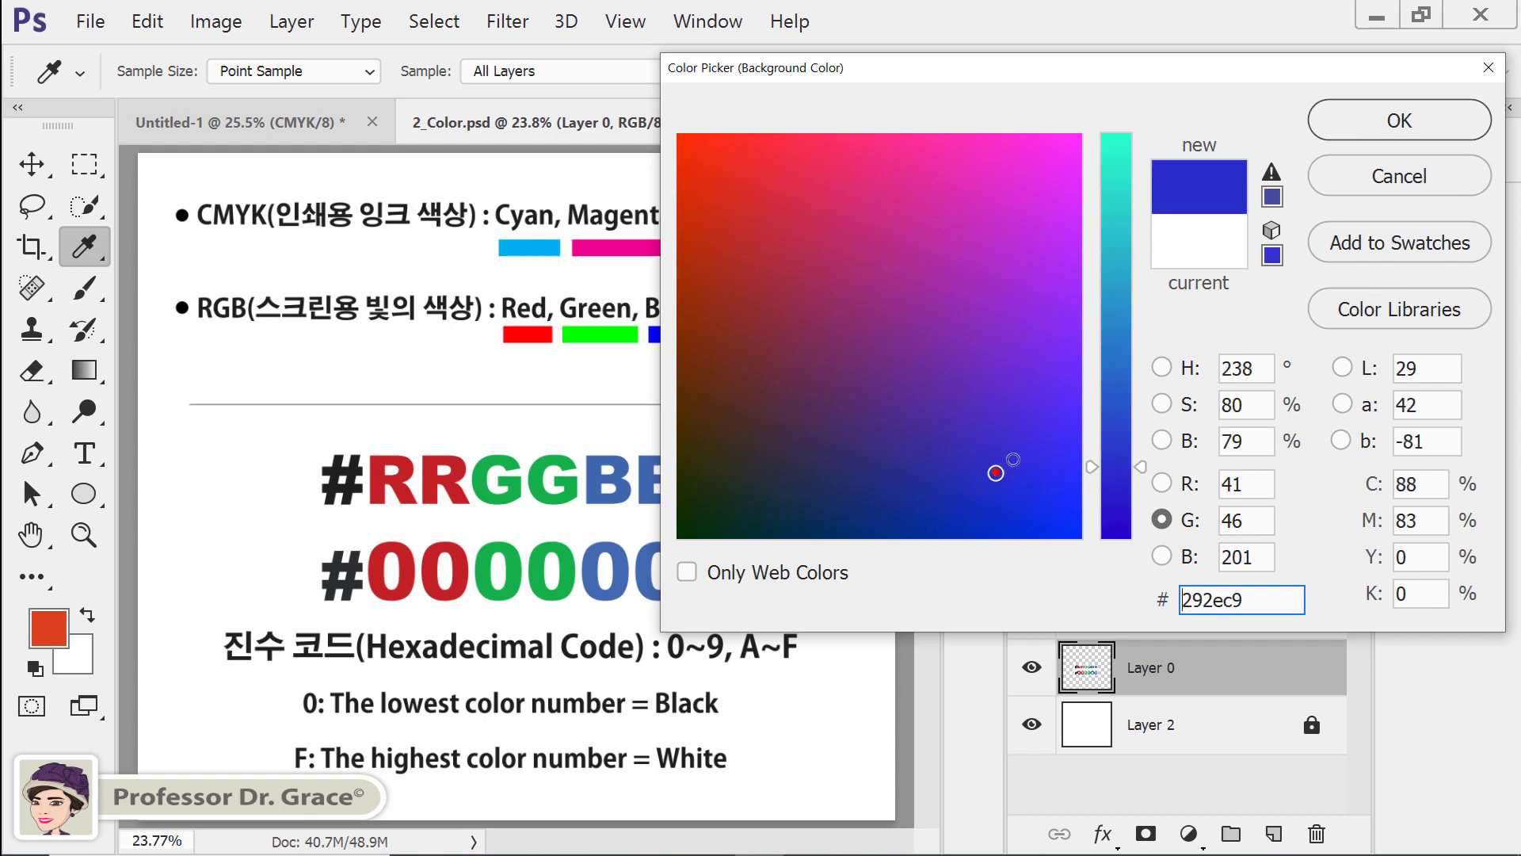
click(1418, 125)
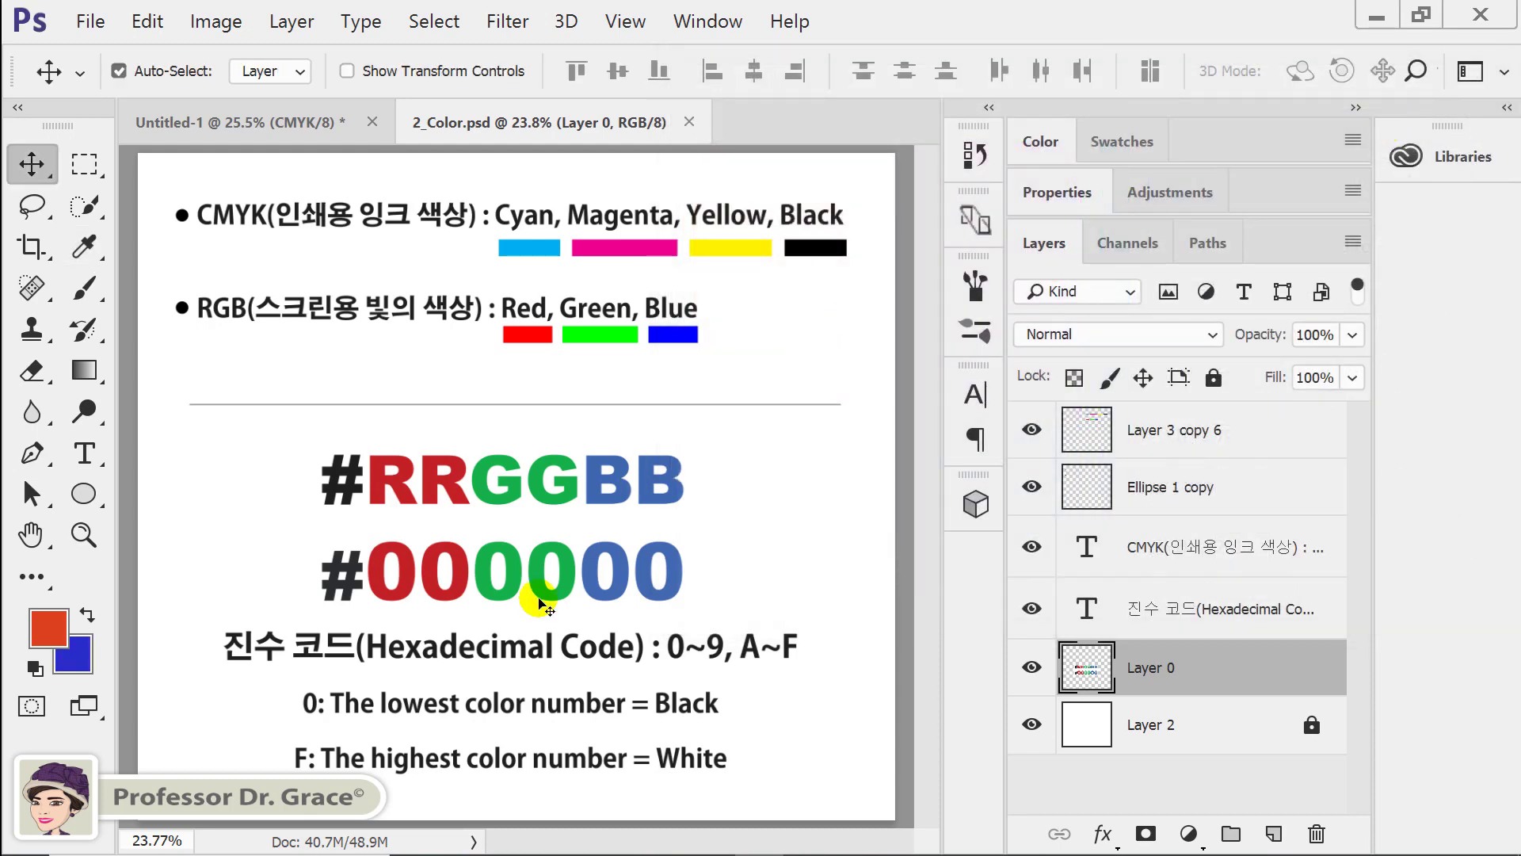
Fill the blank Untitled-1 document with the orange-red foreground color, then with the blue background color.
click(300, 122)
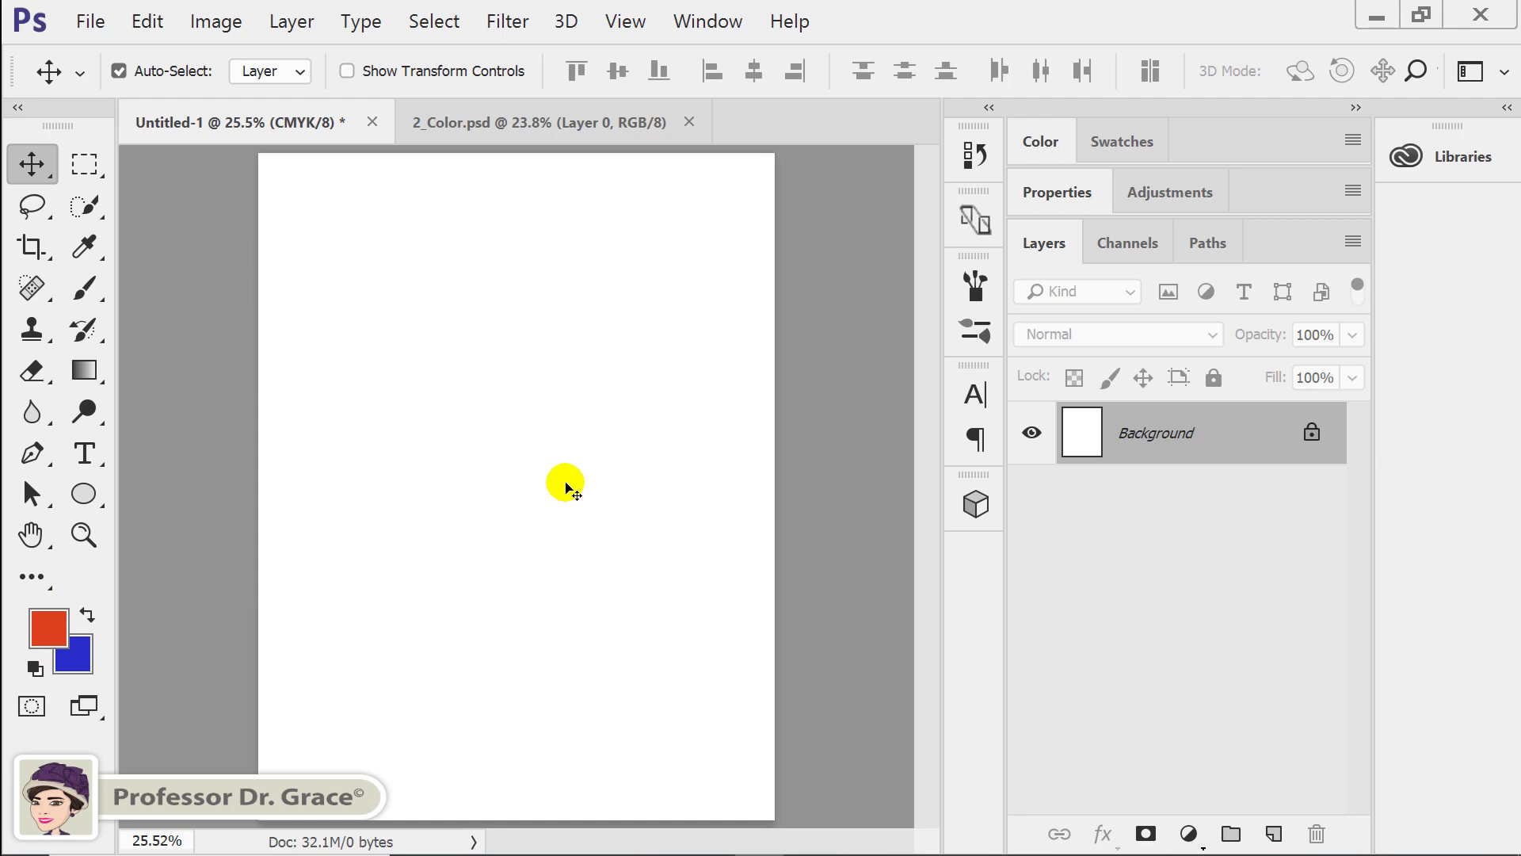
key(alt+BackSpace)
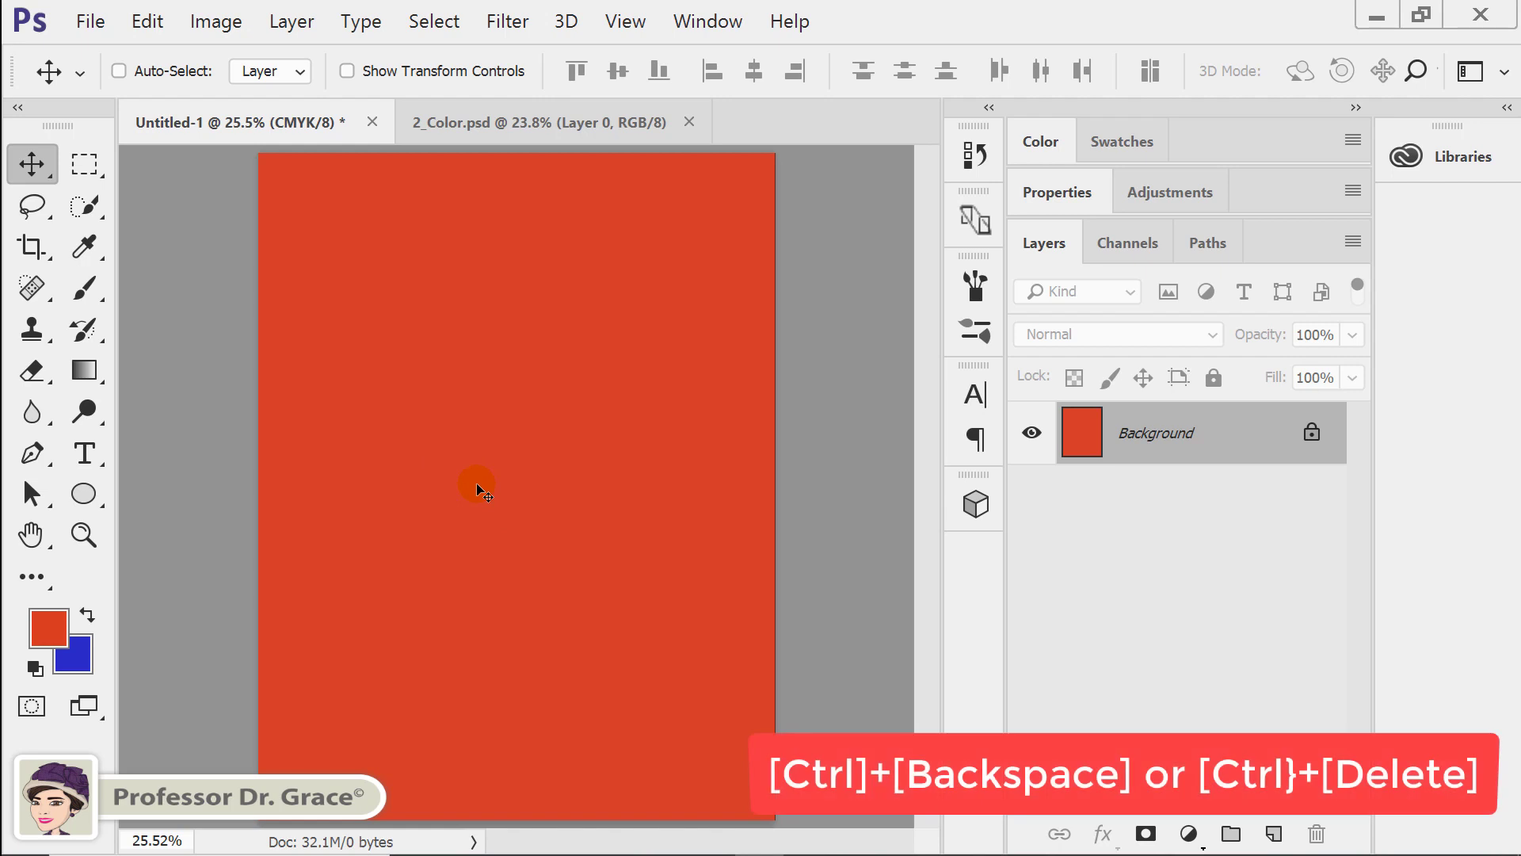
key(ctrl+BackSpace)
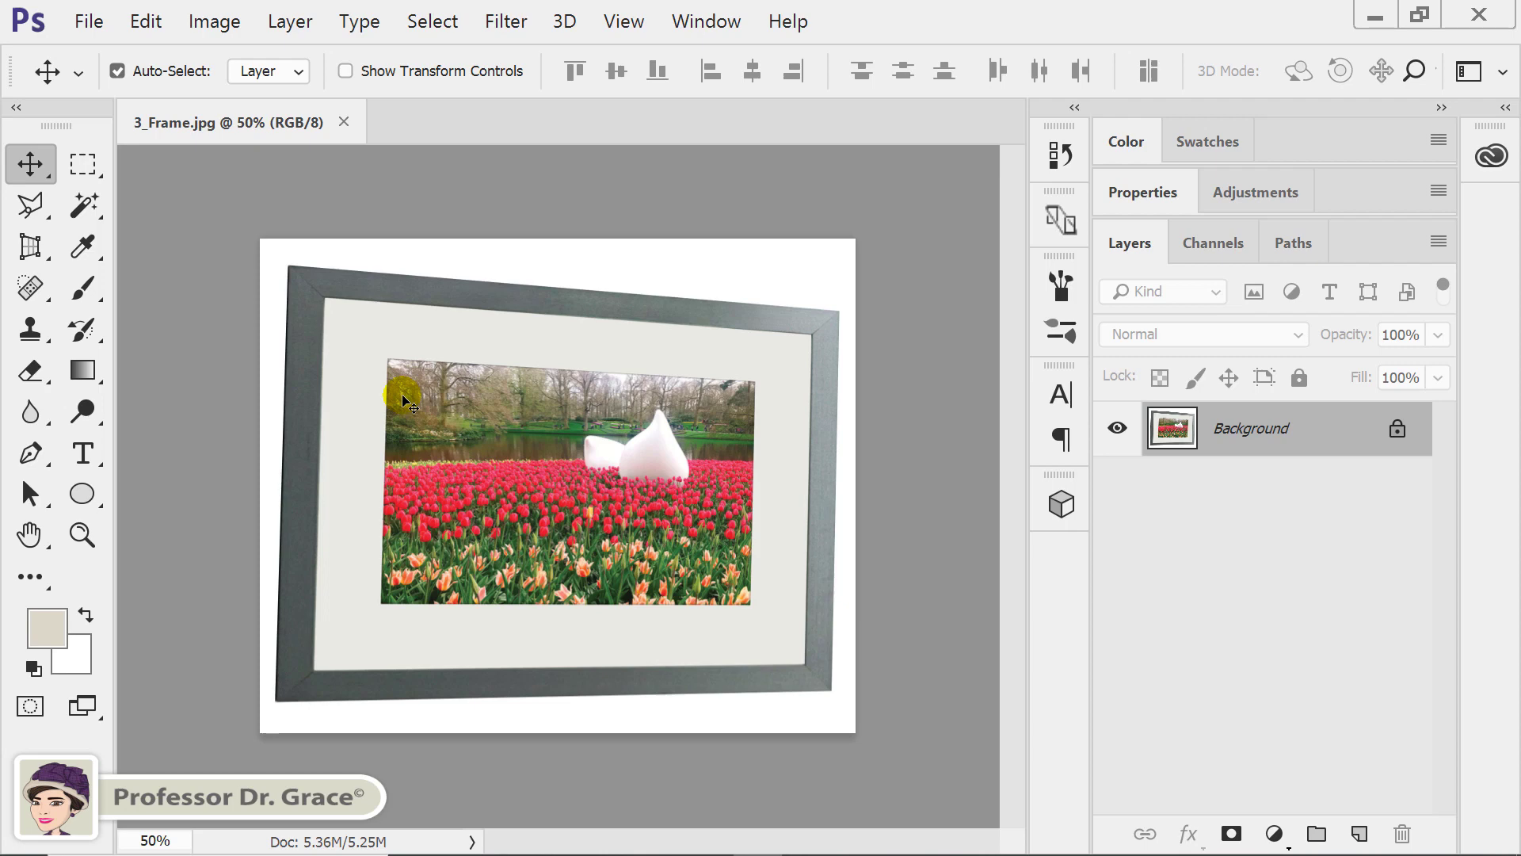
Straighten 3_Frame.jpg with the Perspective Crop Tool, fitting the crop corners to the picture frame's four outer corners.
key(ctrl+0)
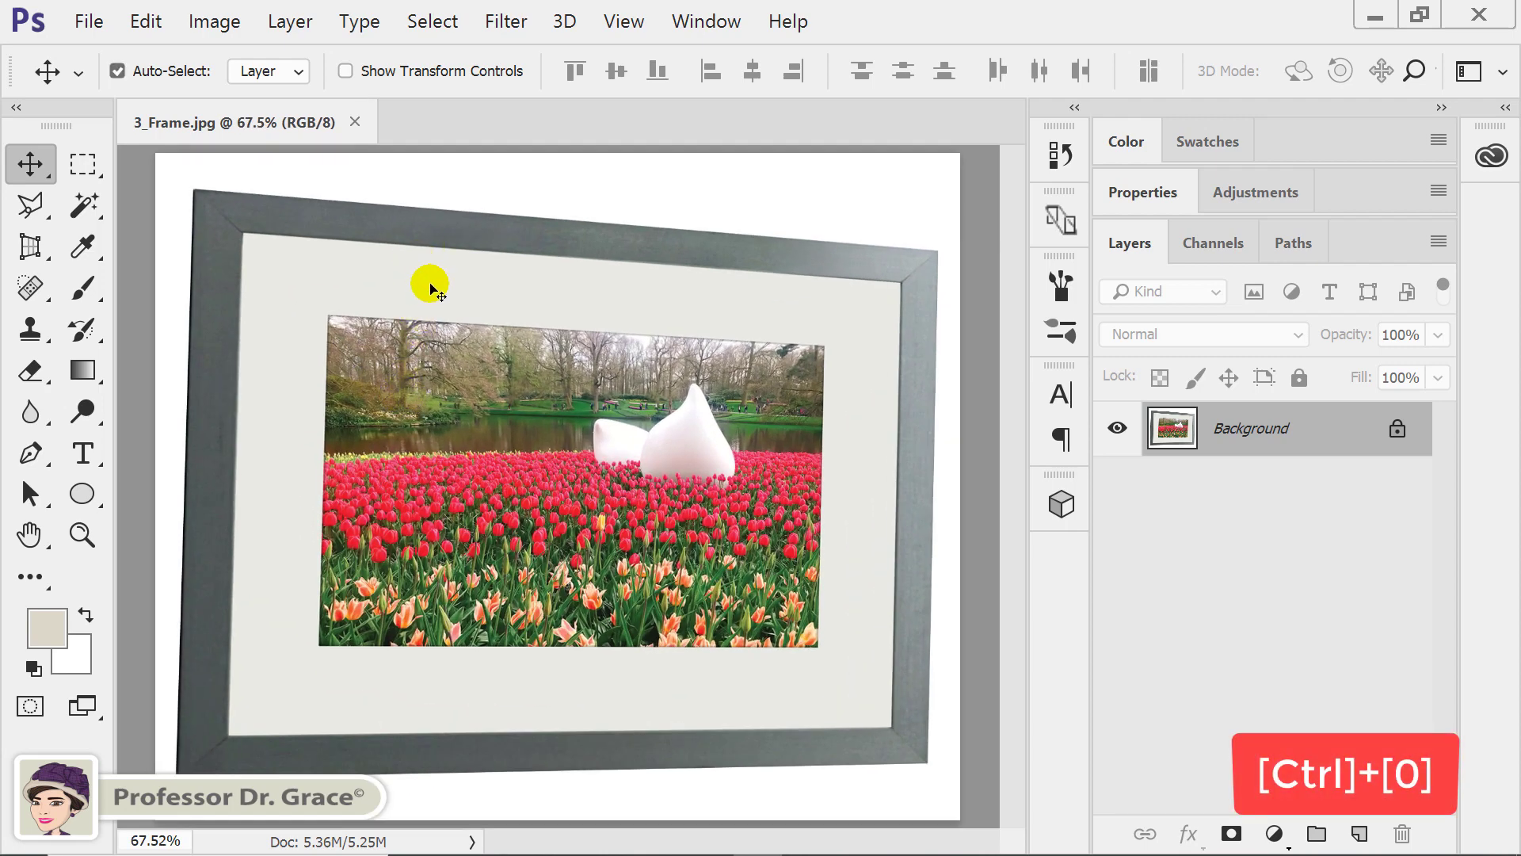
click(32, 247)
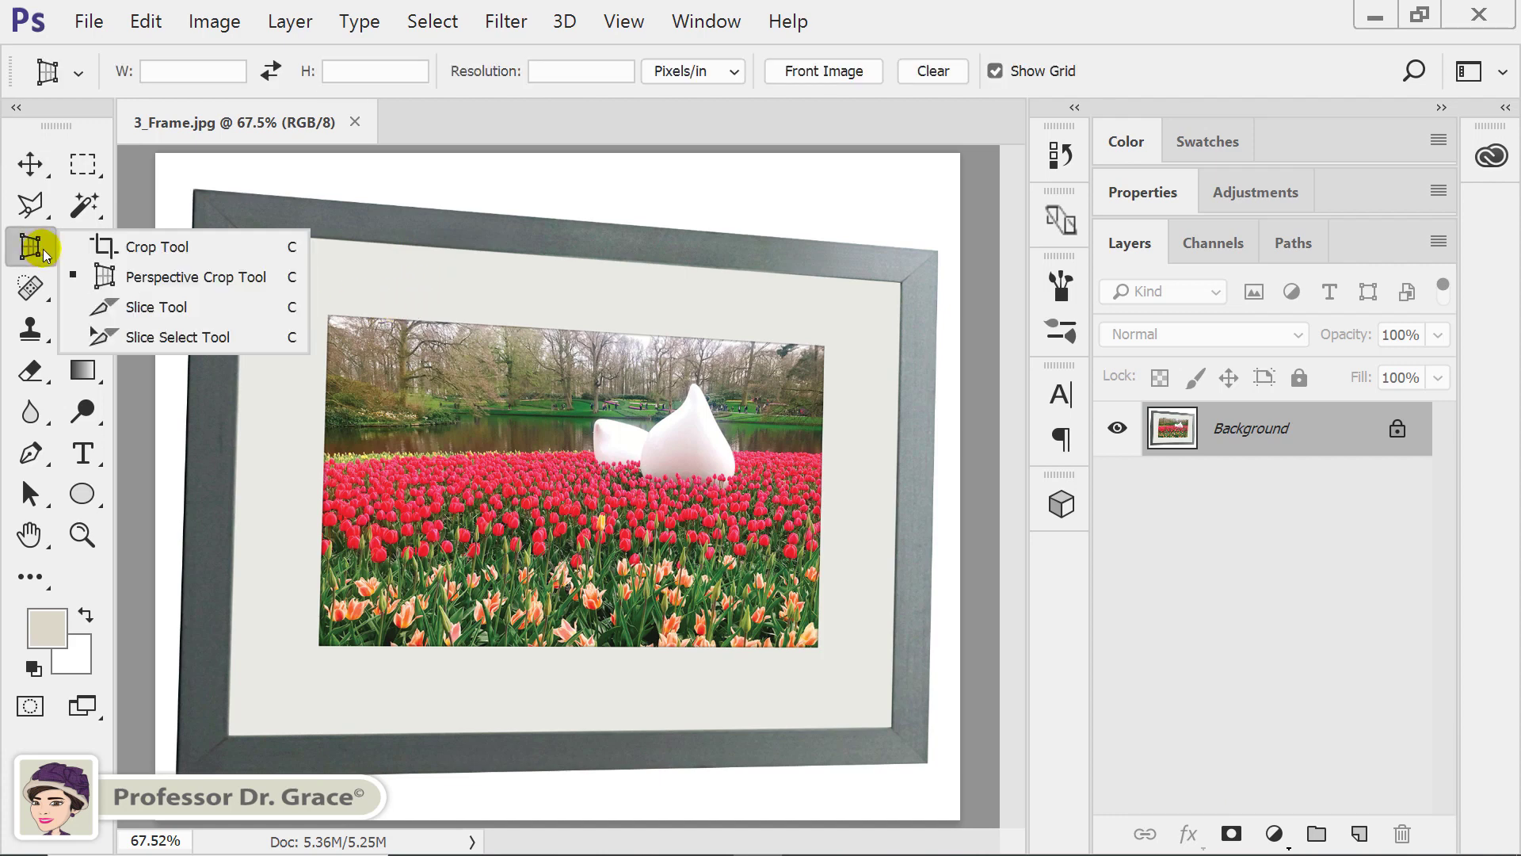
click(246, 276)
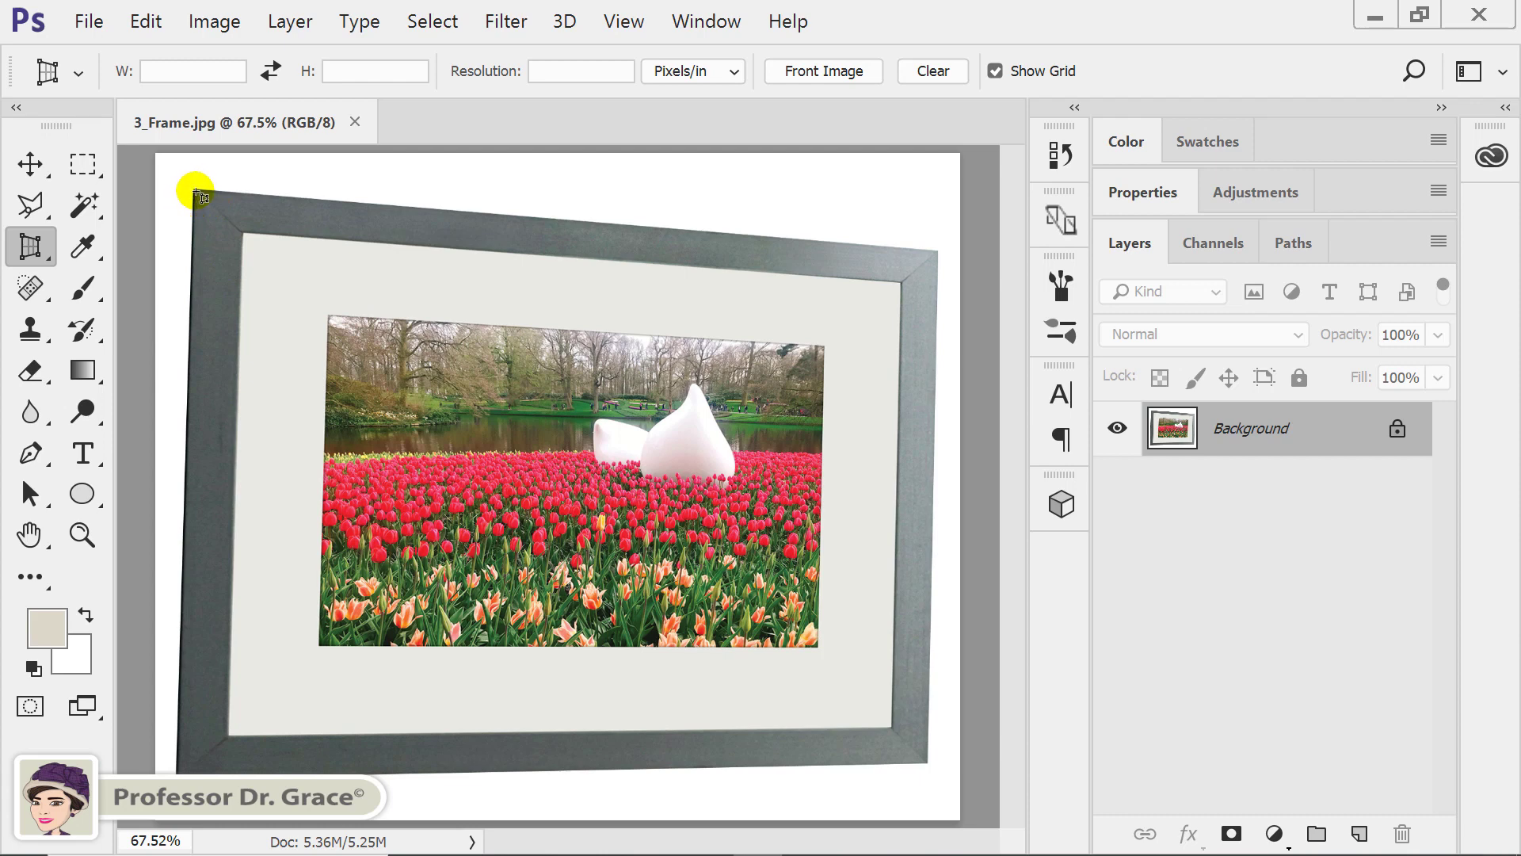
drag(196, 191, 926, 762)
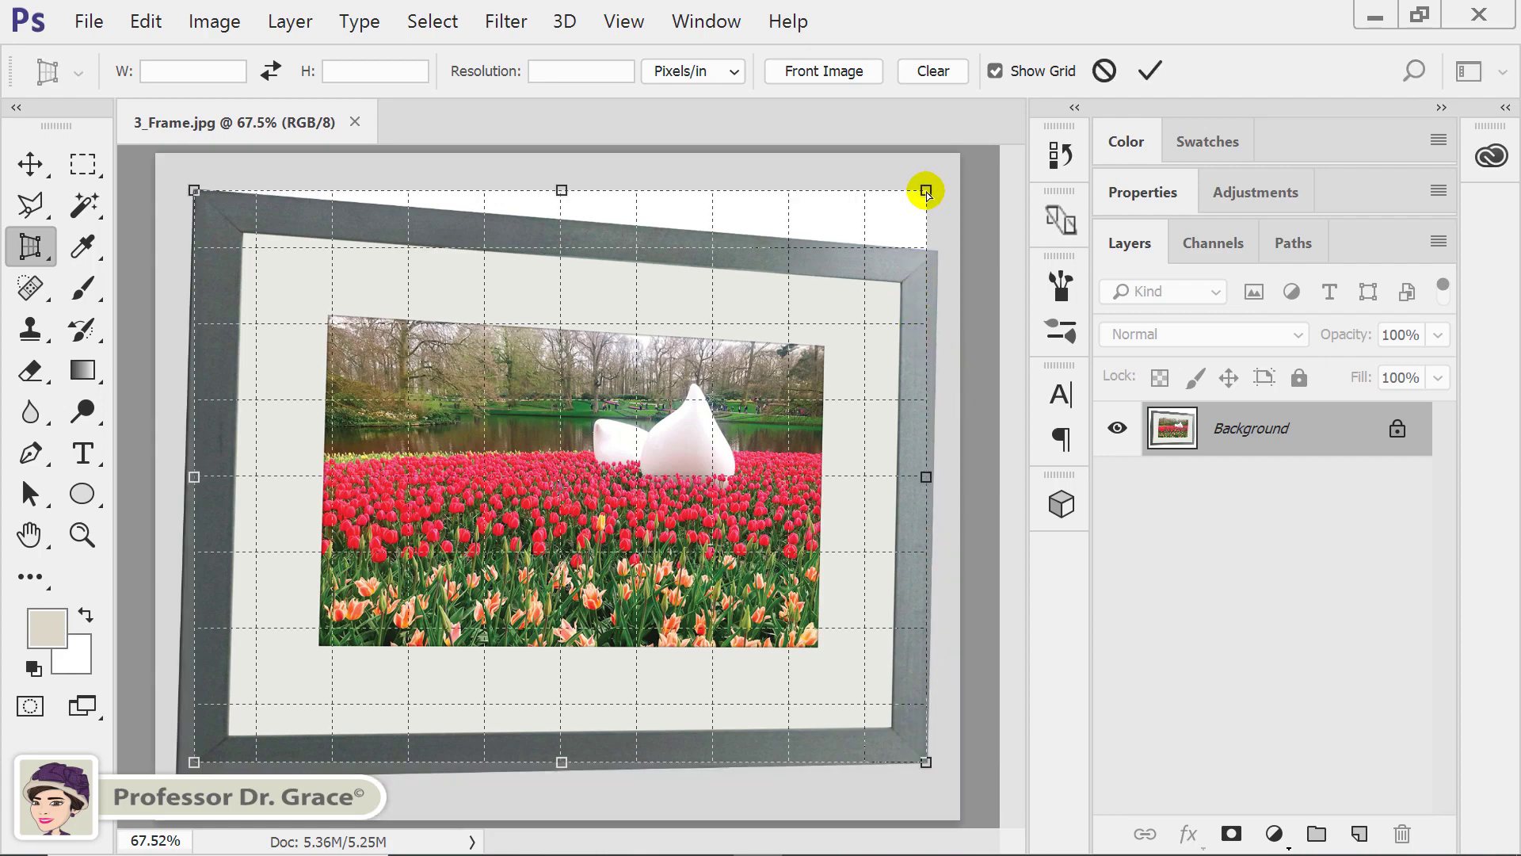
drag(927, 191, 937, 252)
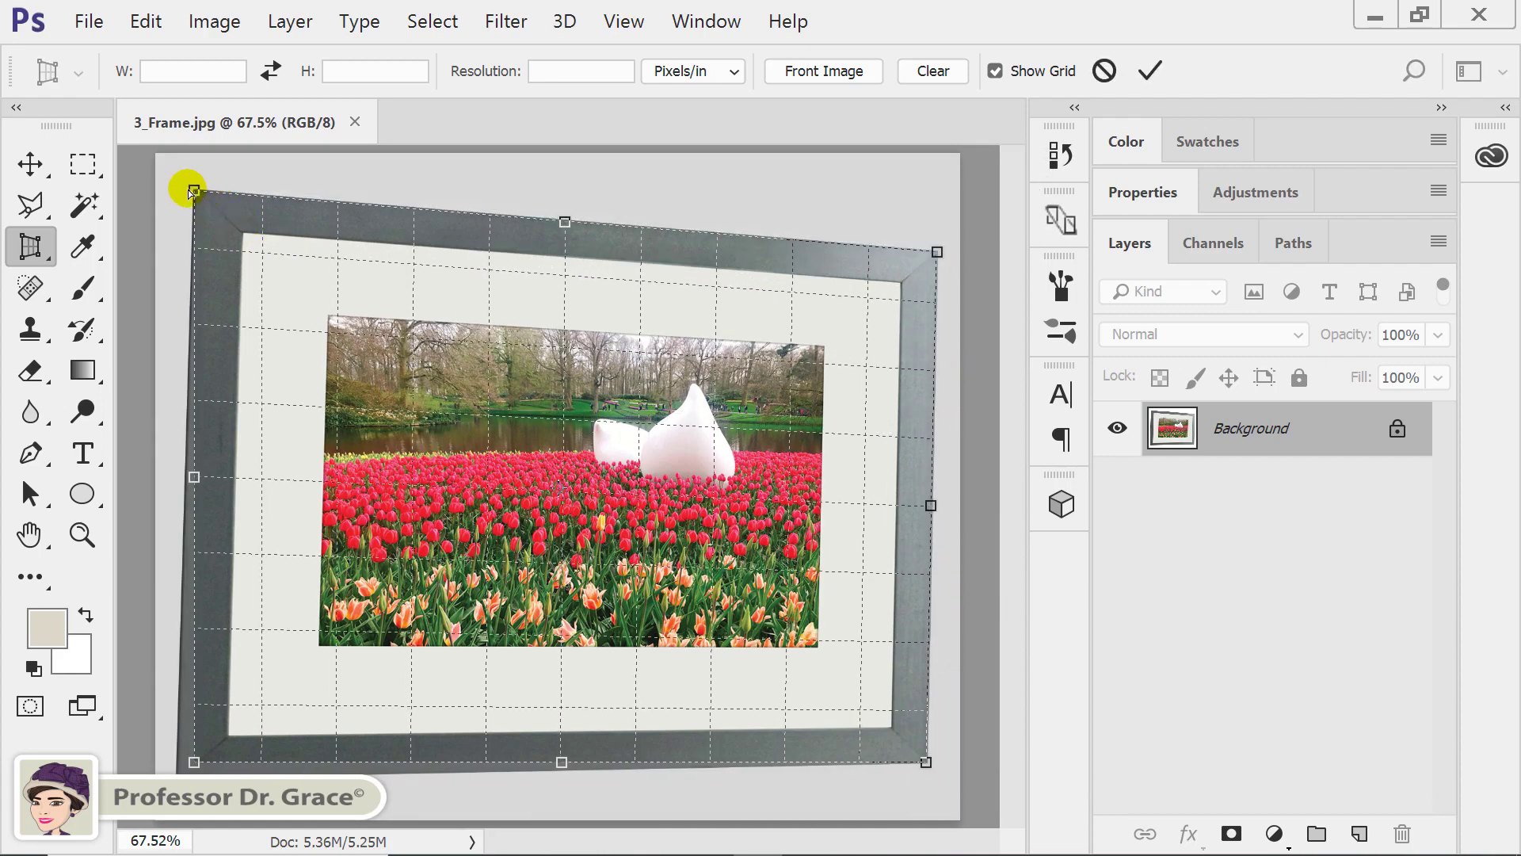
drag(194, 761, 175, 767)
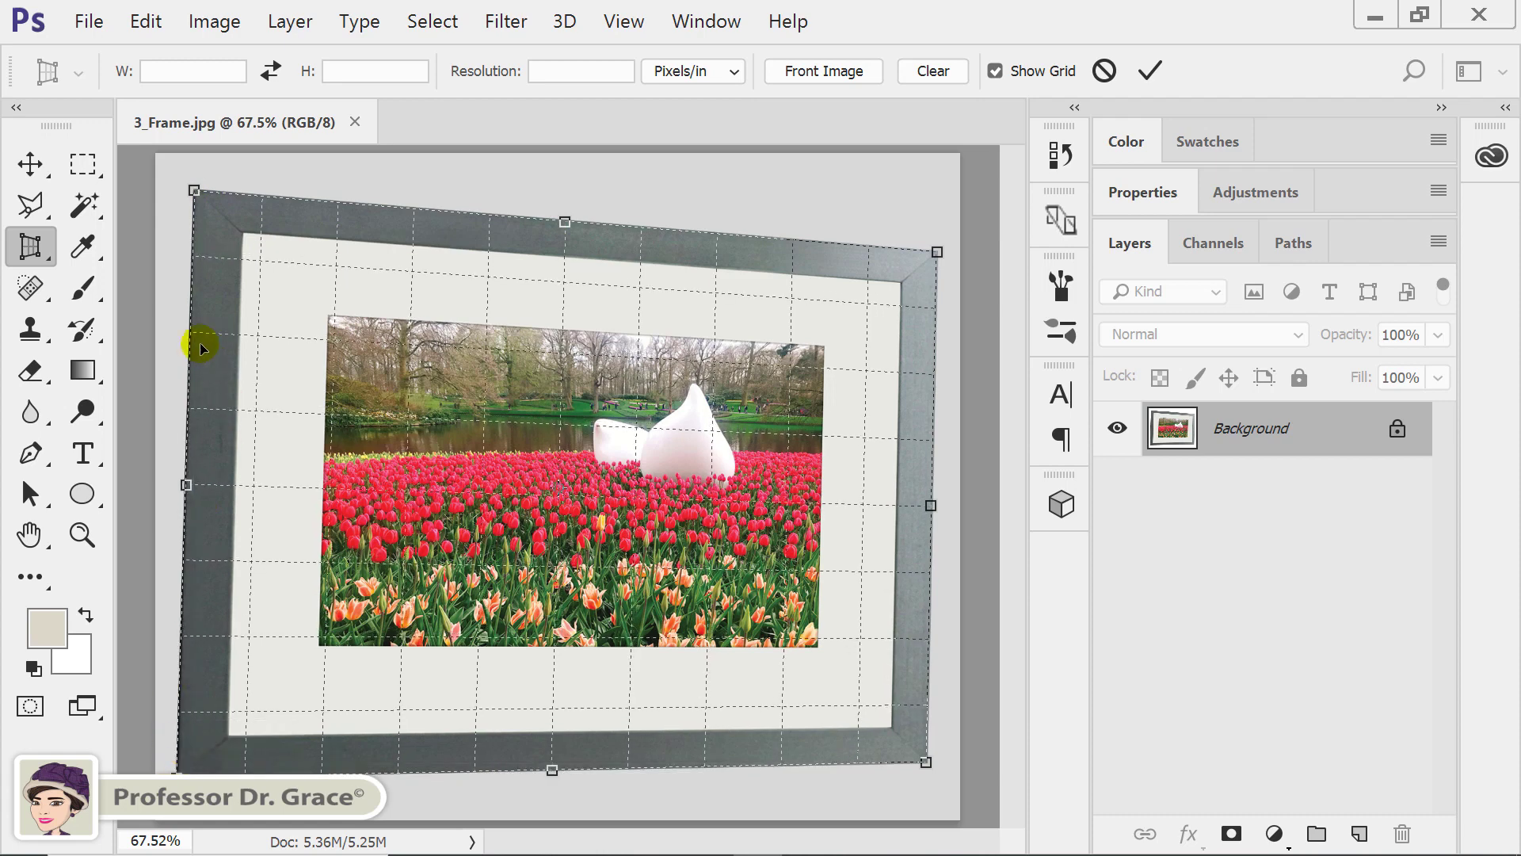
key(Return)
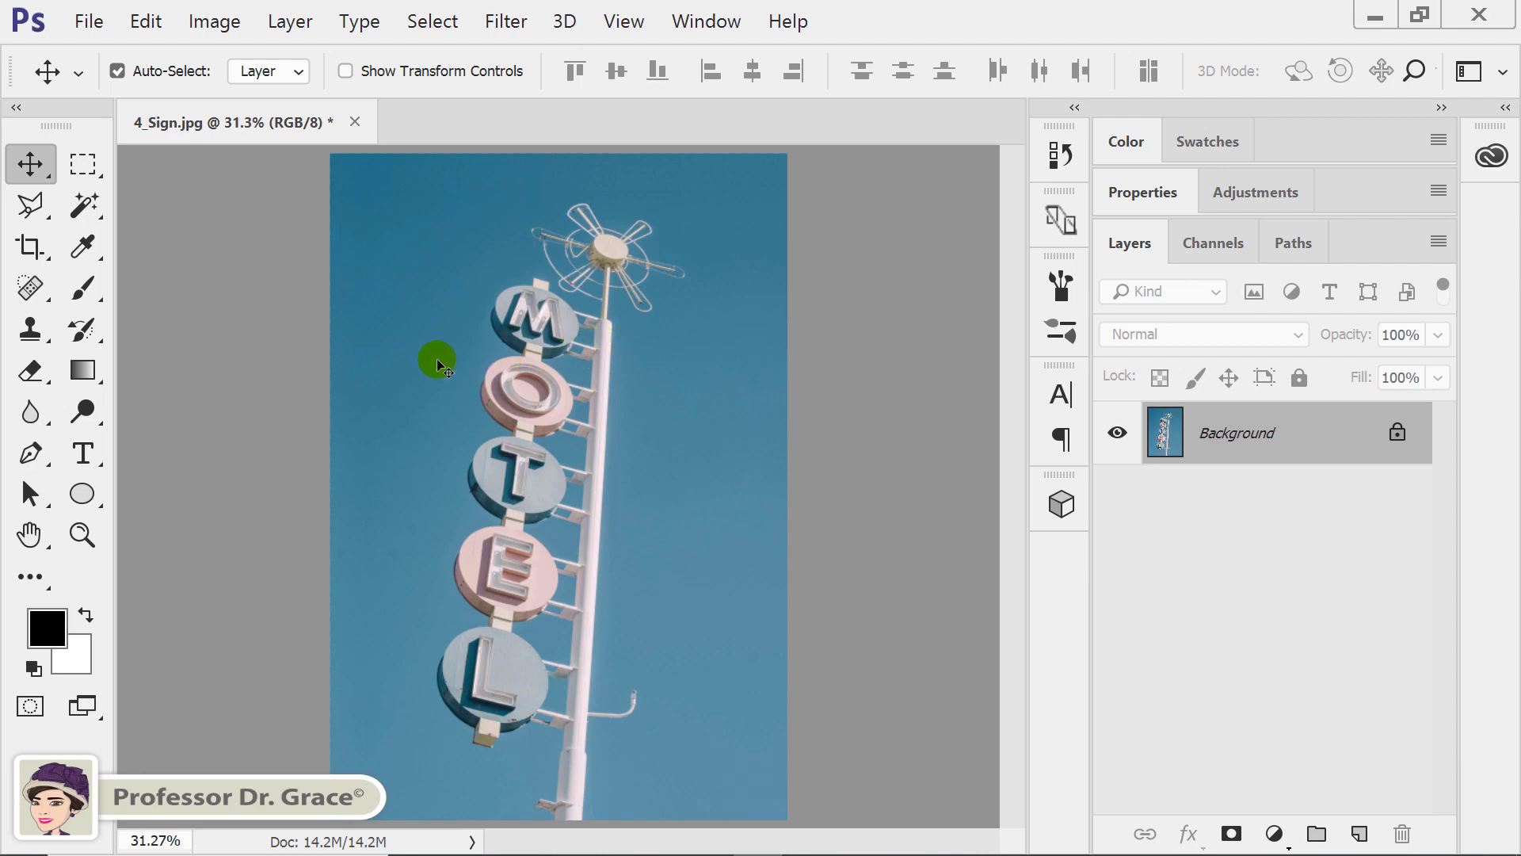
Measure the tilt of the motel sign's pole with the Ruler Tool, following its edge from near the top down to the lower joint.
click(90, 252)
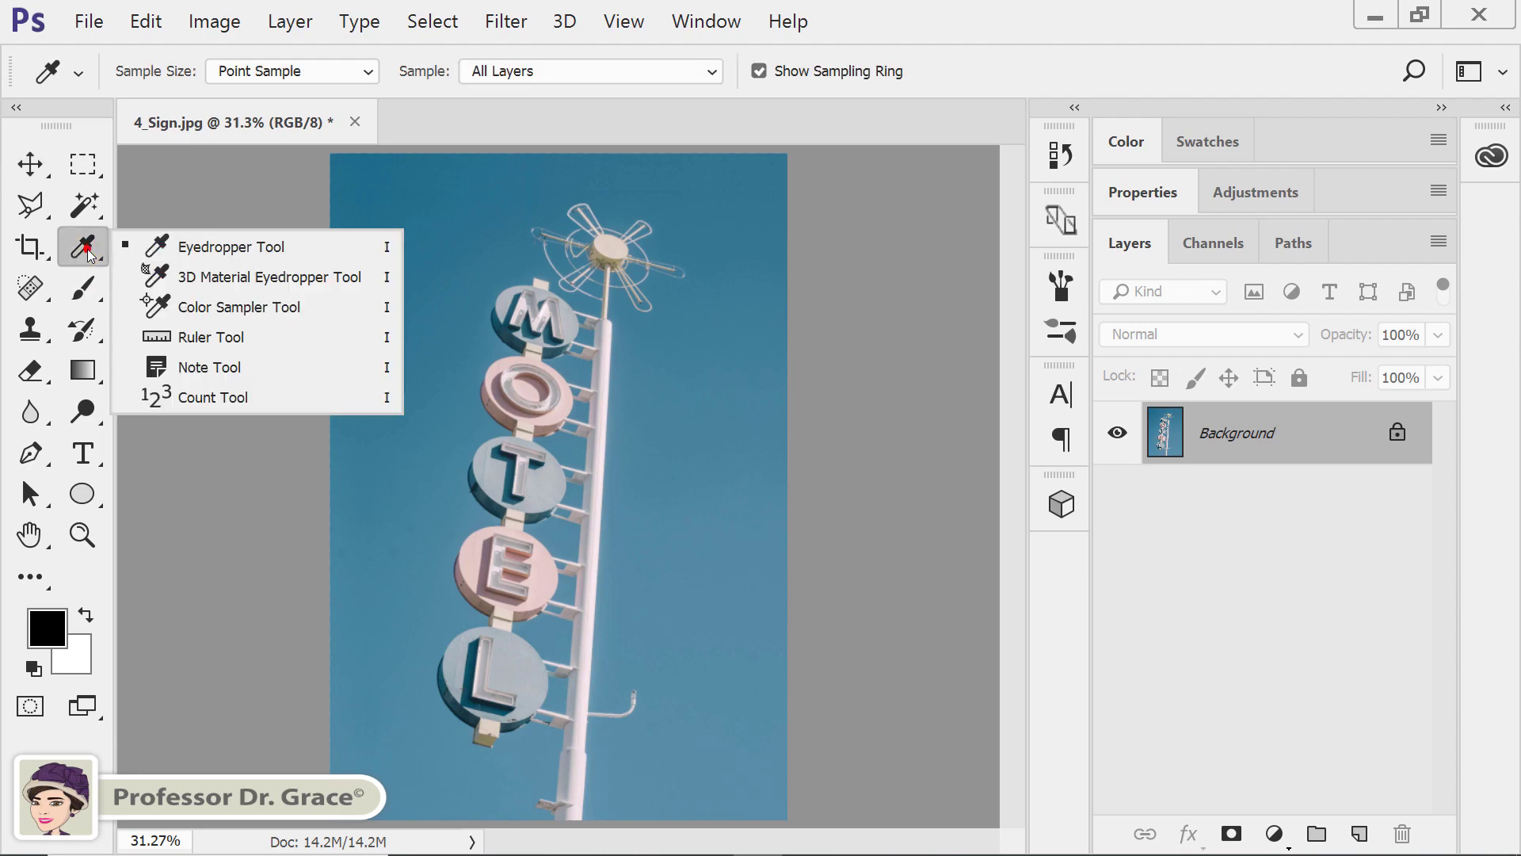
click(179, 331)
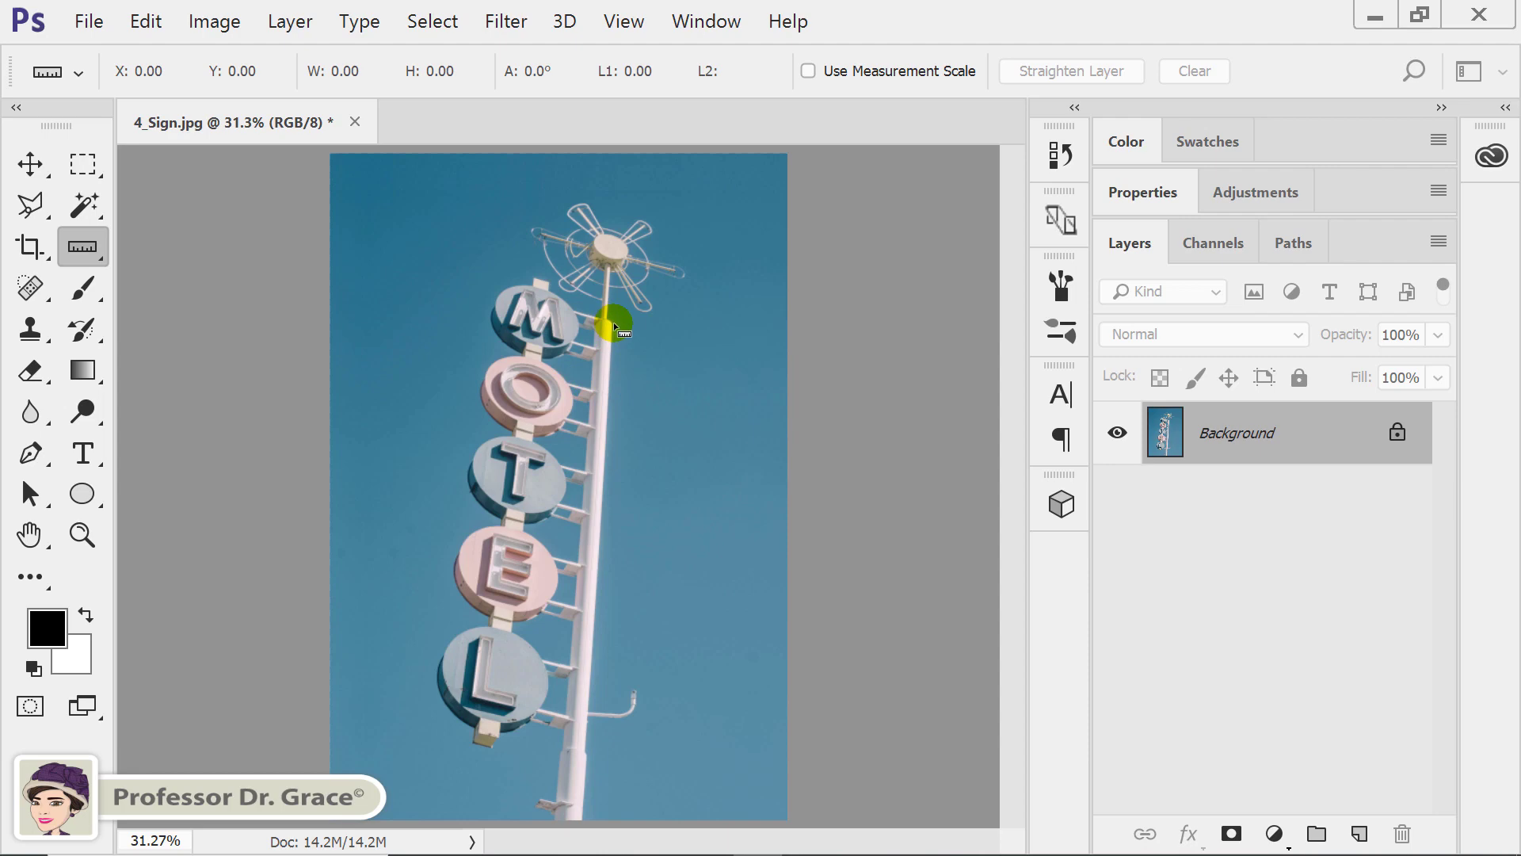
drag(614, 325, 585, 752)
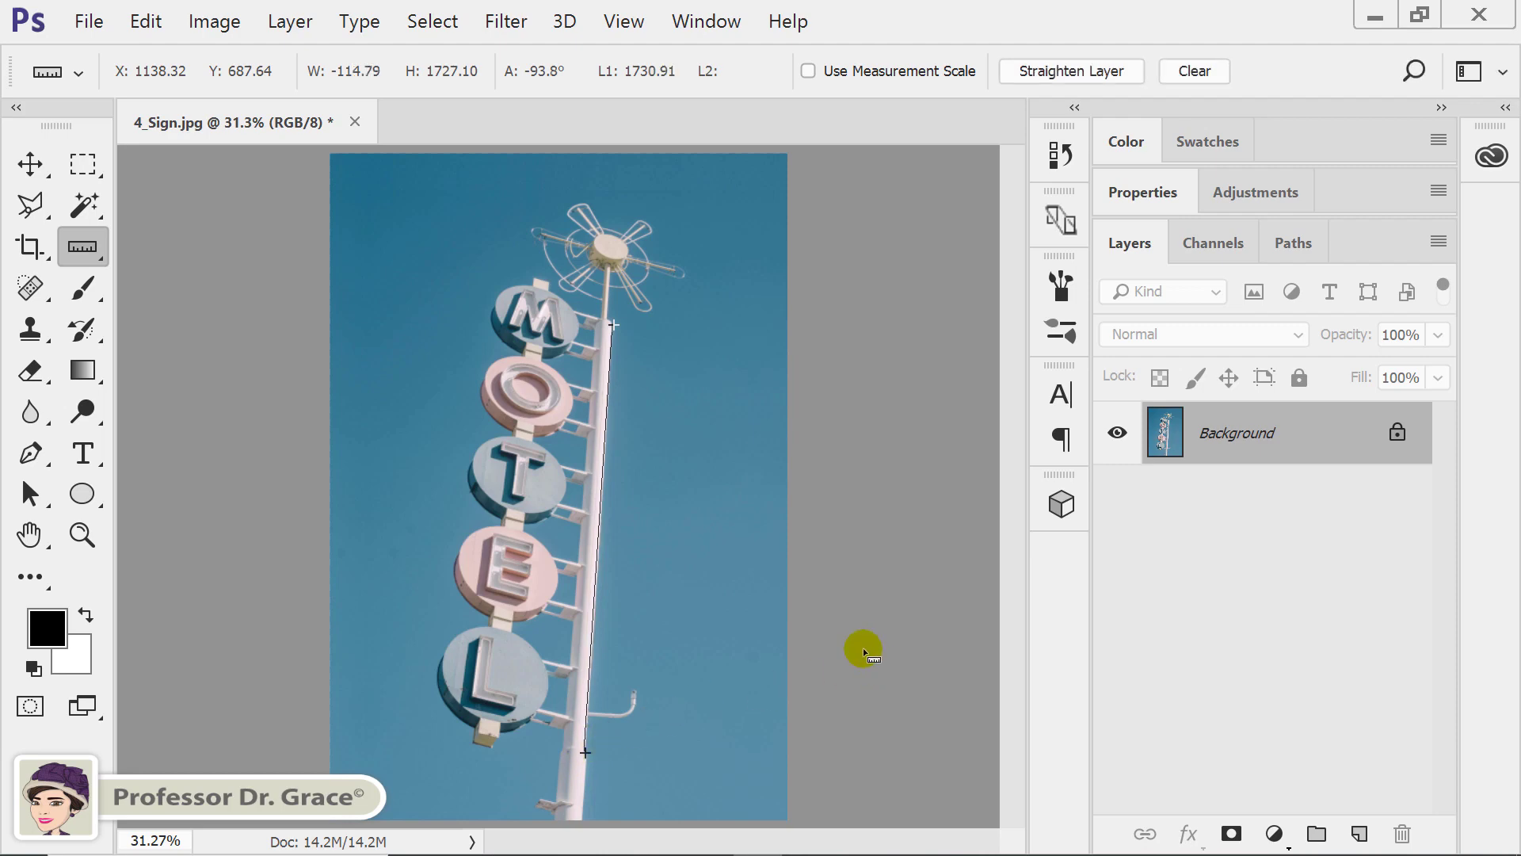
Rotate the canvas by an arbitrary 3.8° counter clockwise to make the sign's pole vertical.
click(214, 21)
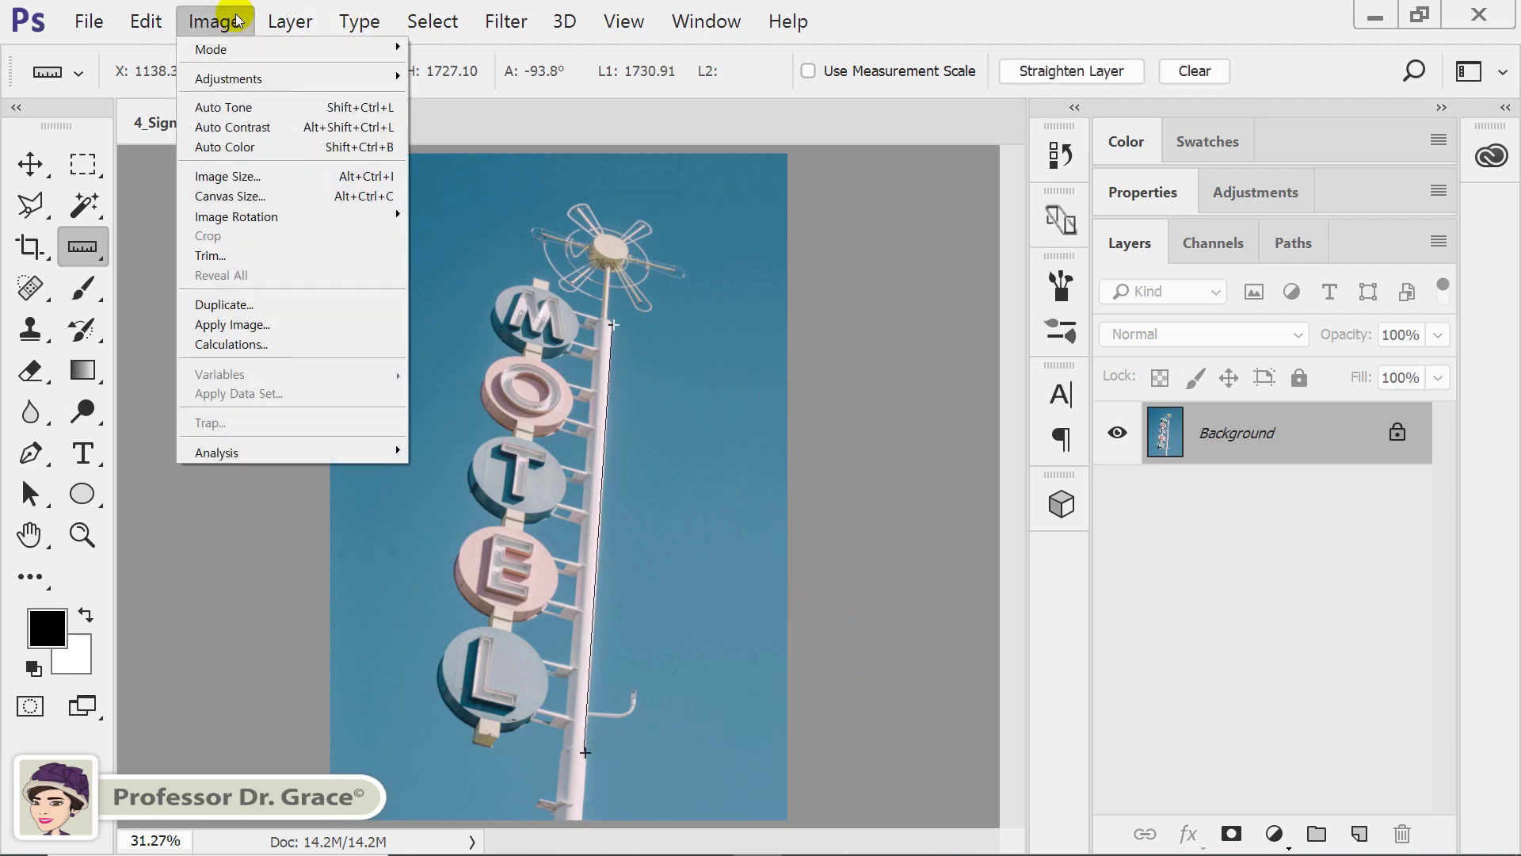
mouse_move(222, 215)
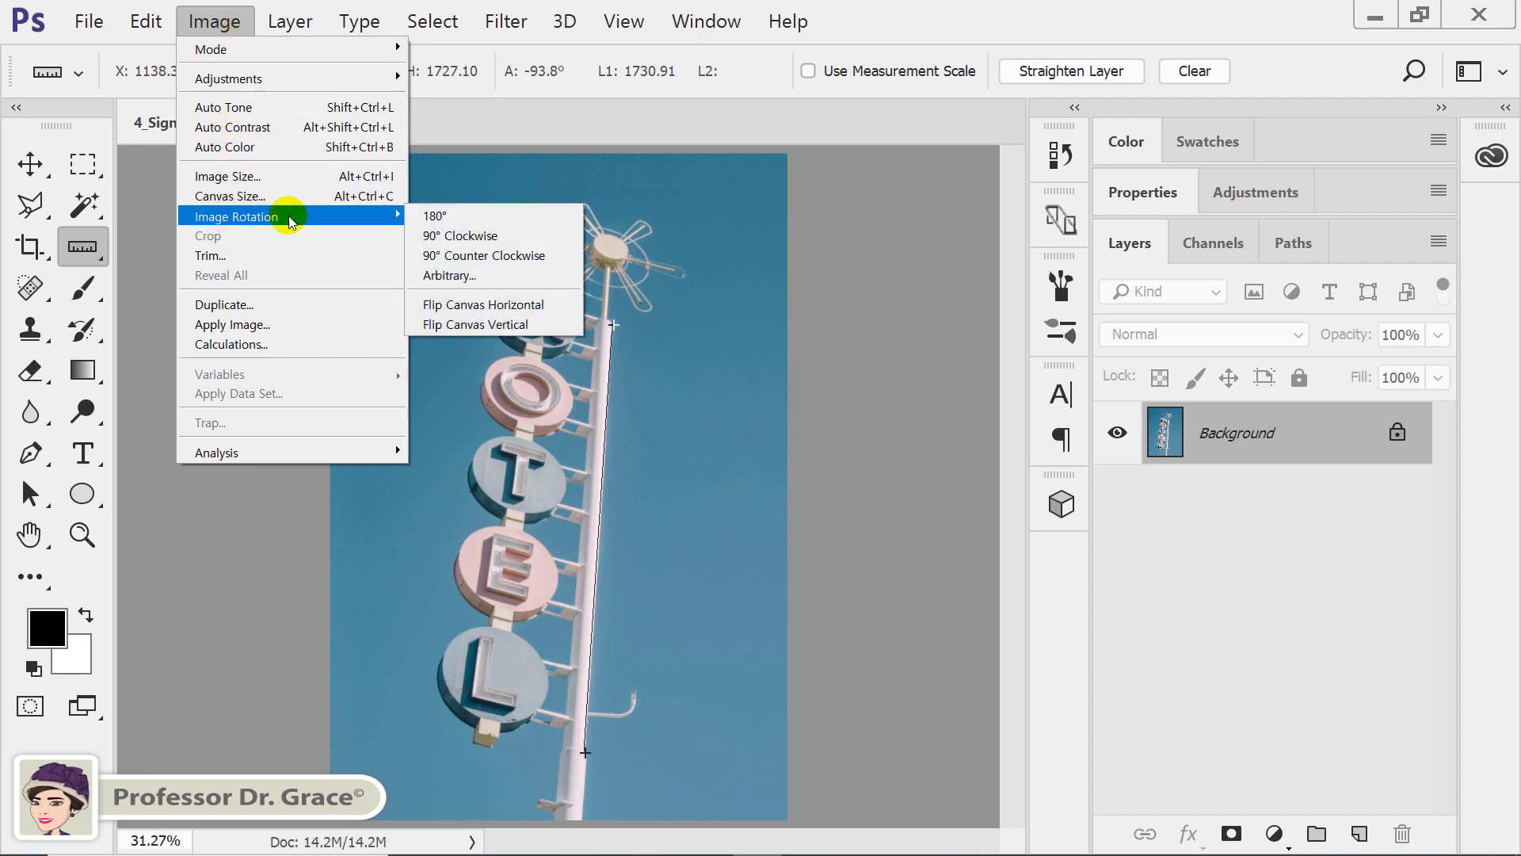
click(496, 283)
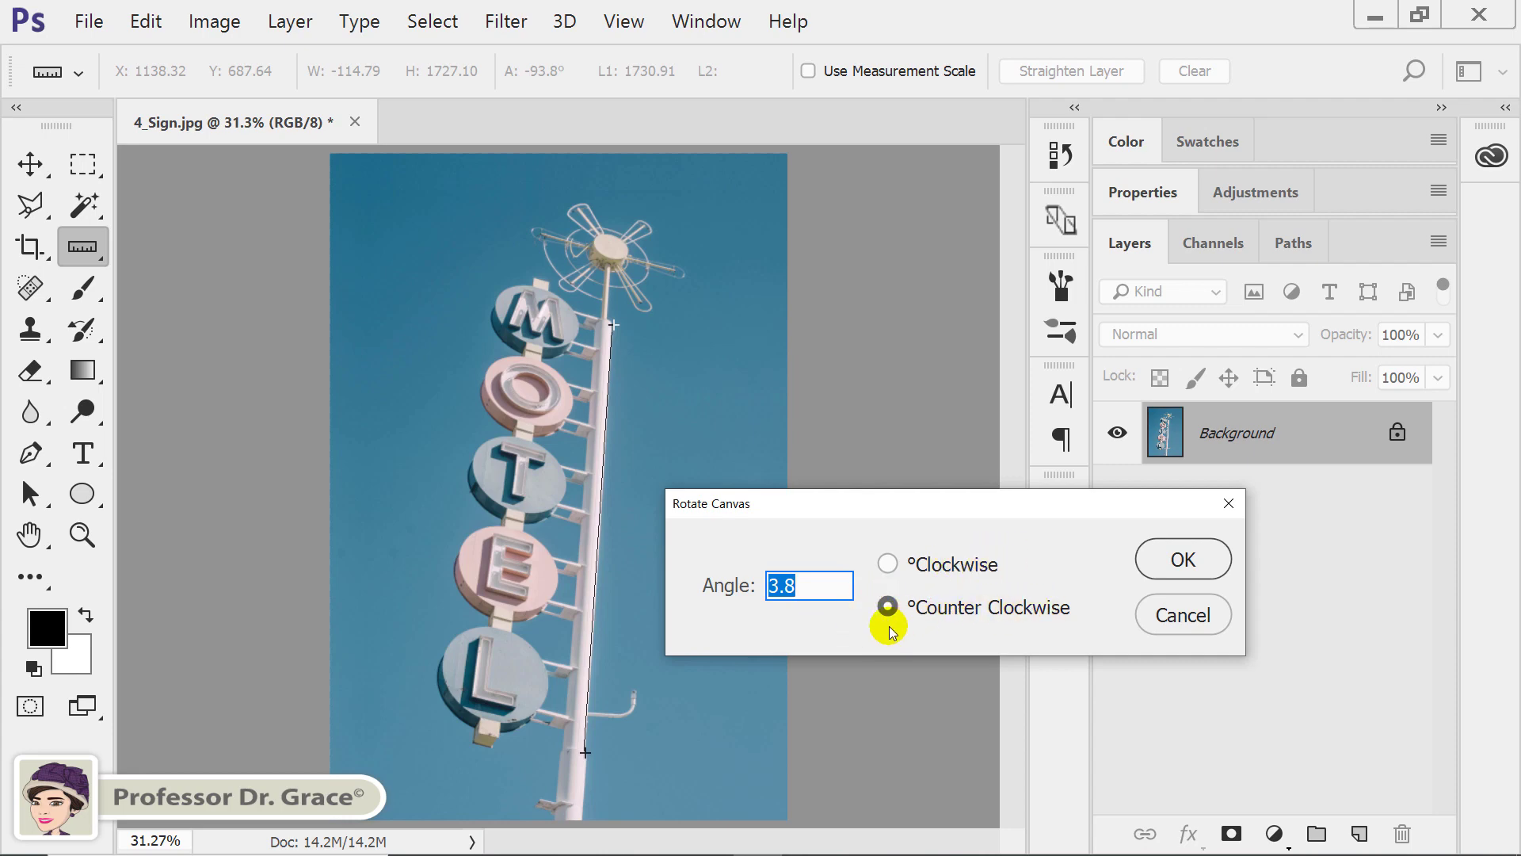
click(1181, 559)
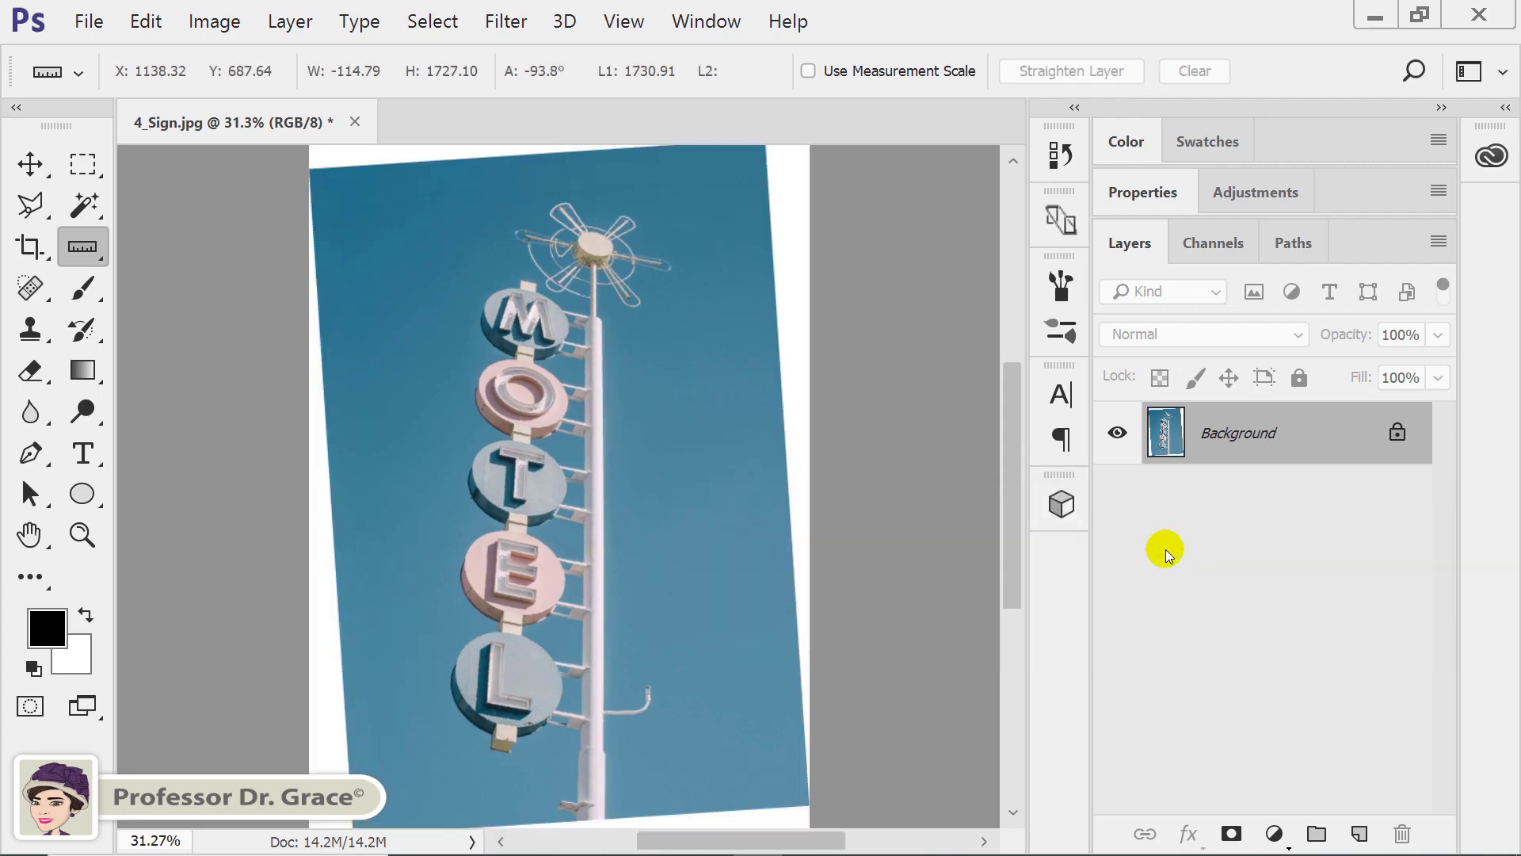
key(ctrl+0)
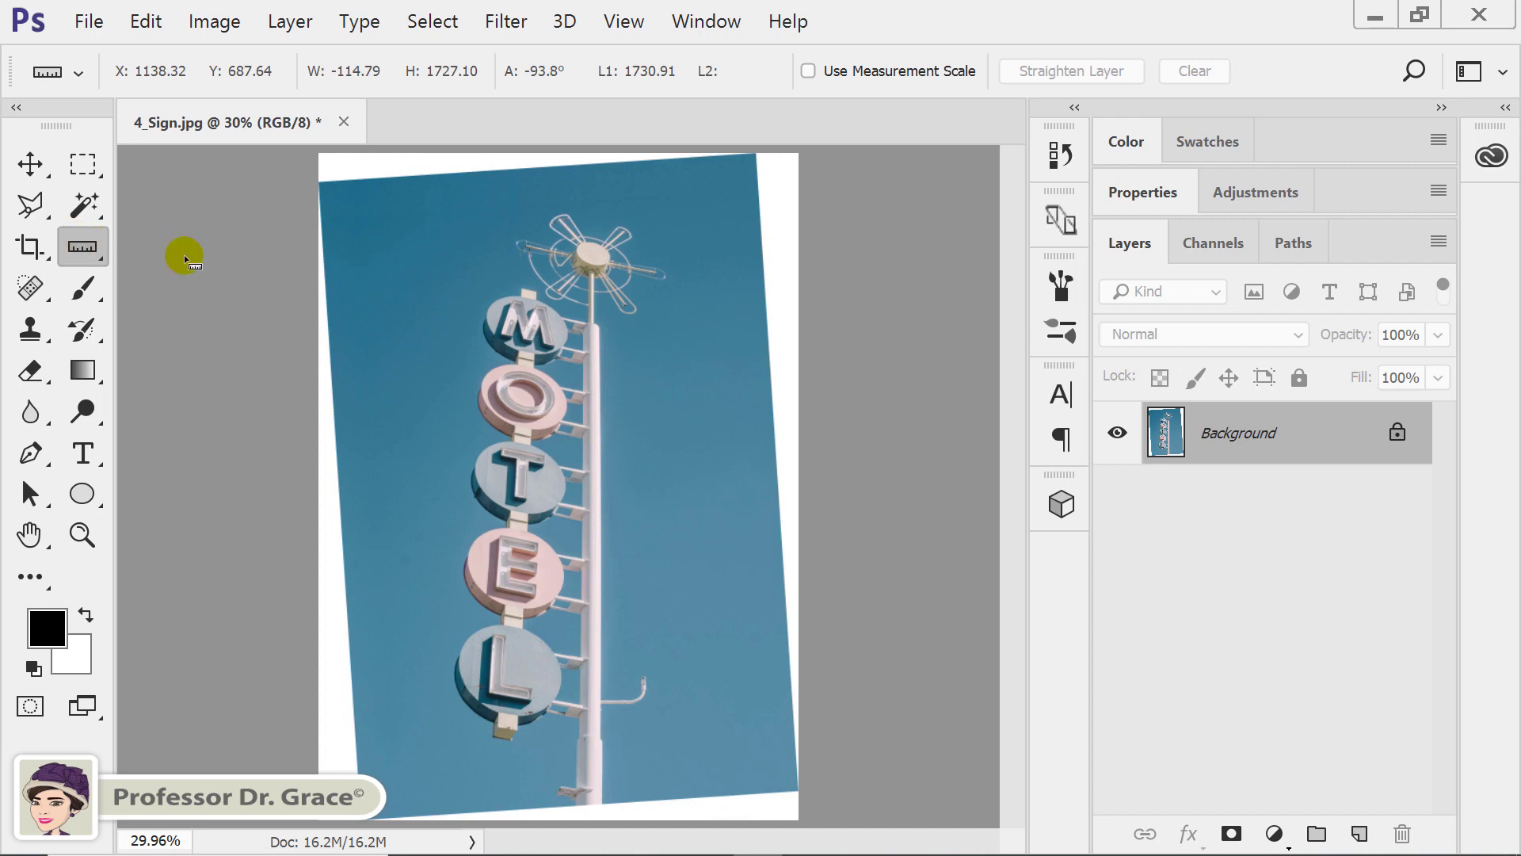
Crop the rotated sign photo on all four sides to remove the white corners.
click(31, 250)
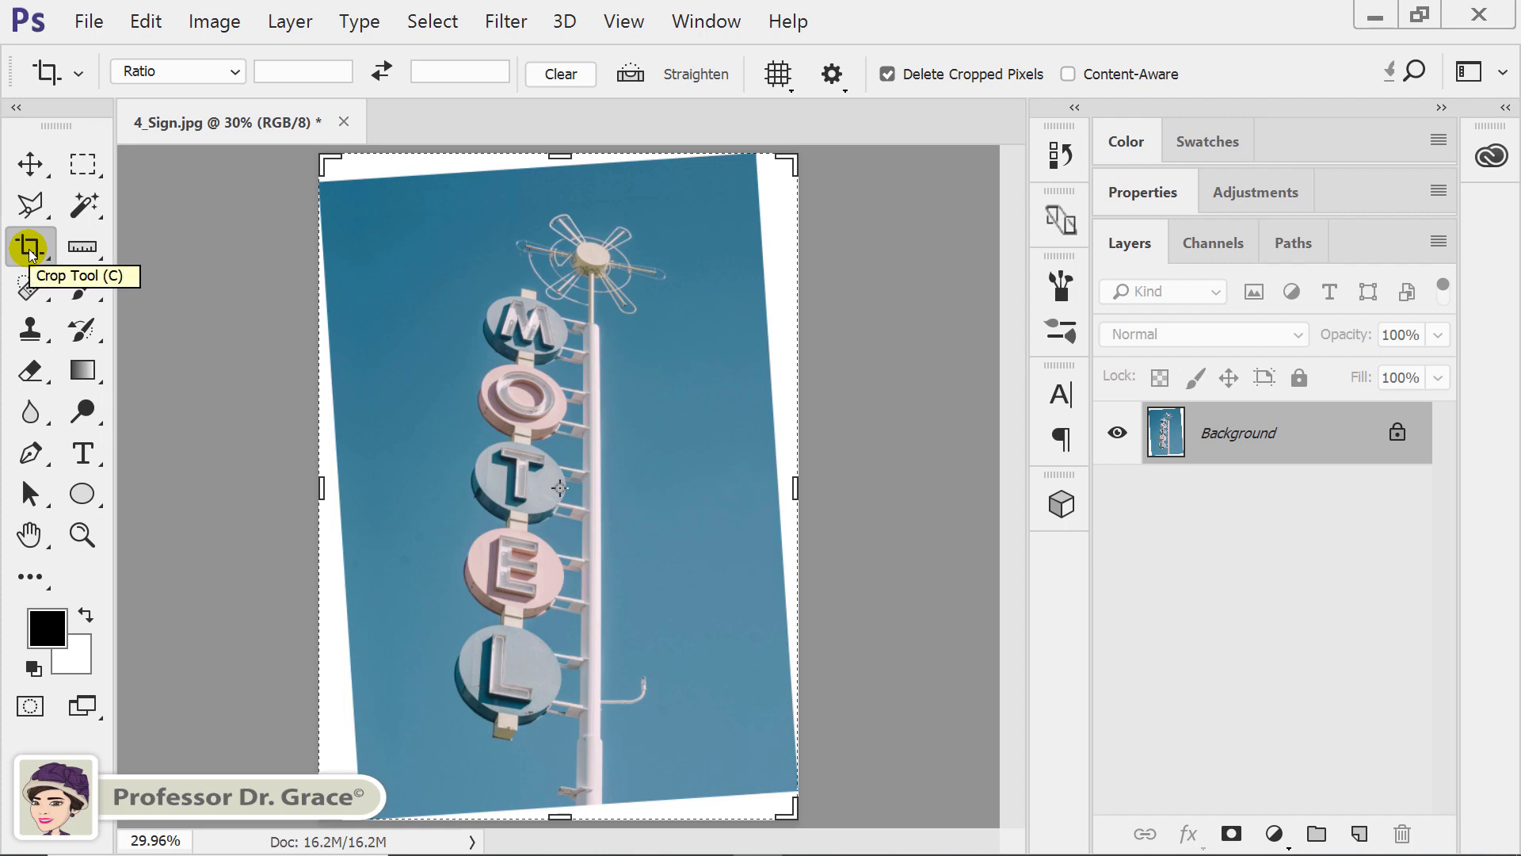
drag(552, 156, 555, 176)
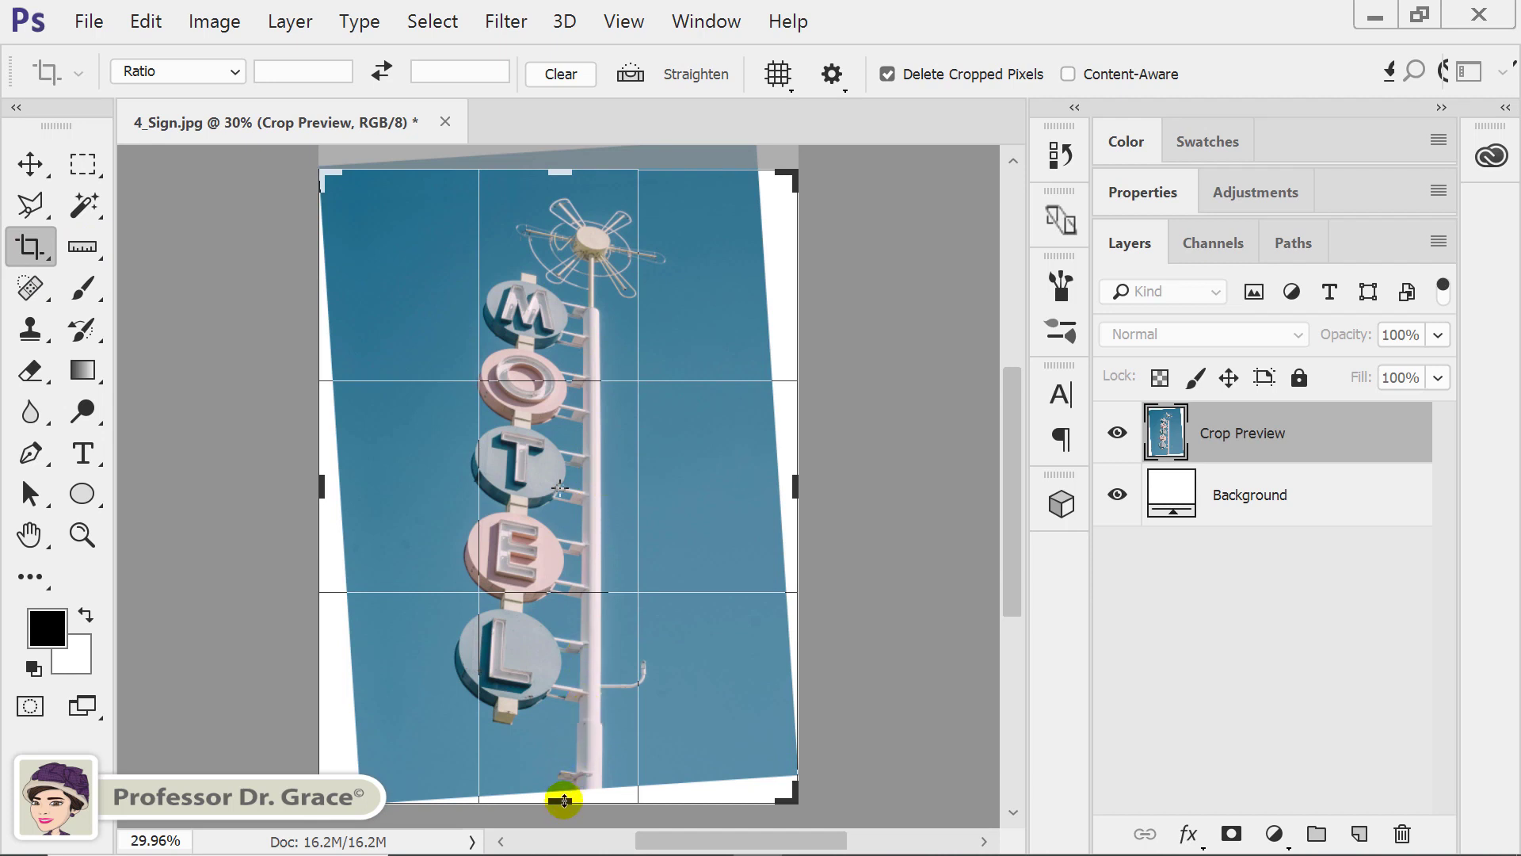
drag(561, 801, 561, 778)
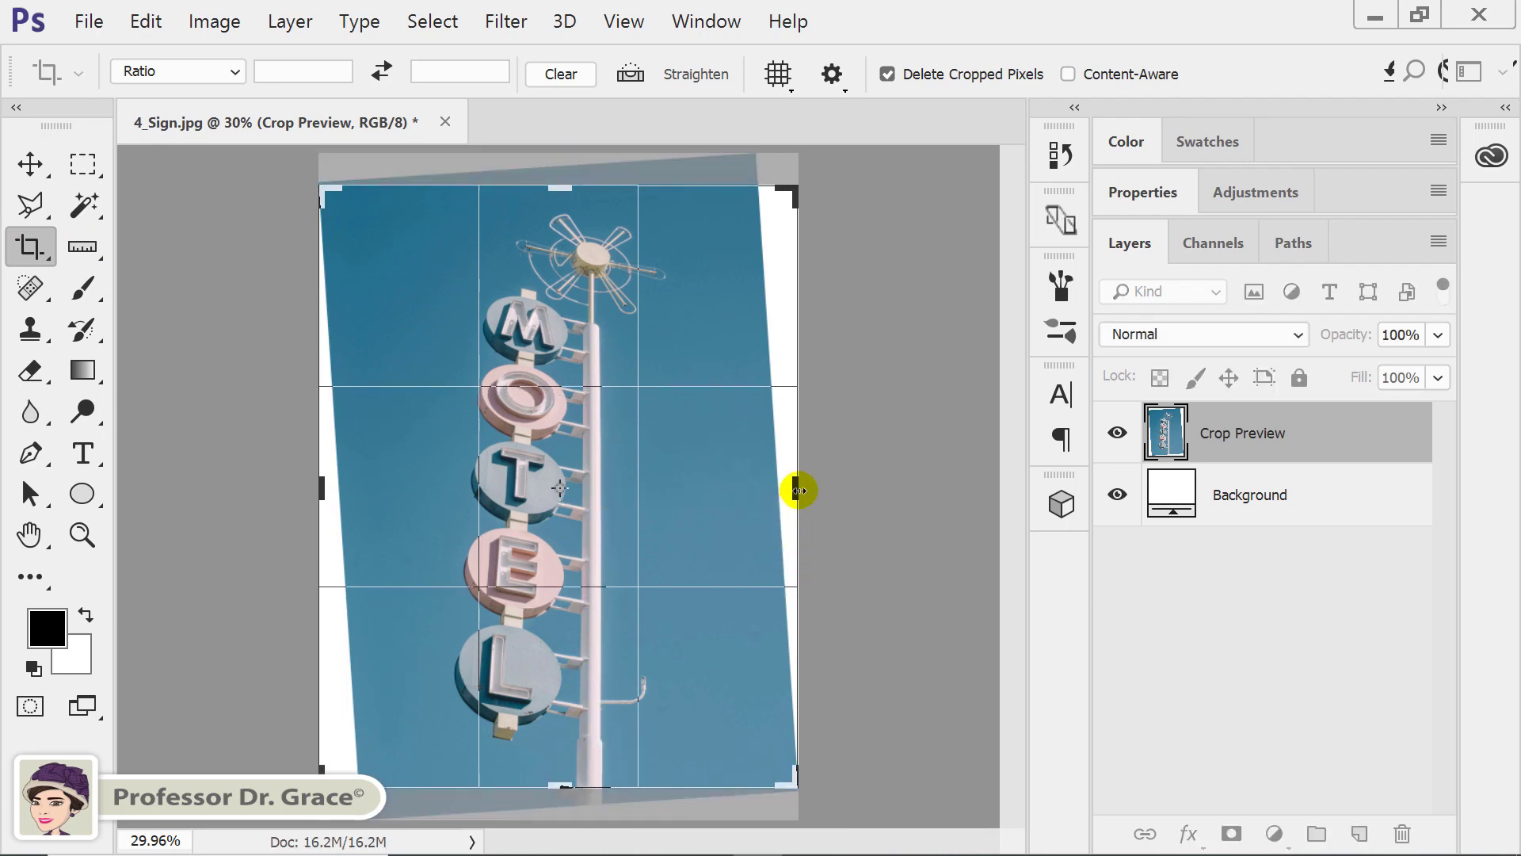
drag(795, 487, 777, 500)
drag(340, 486, 367, 497)
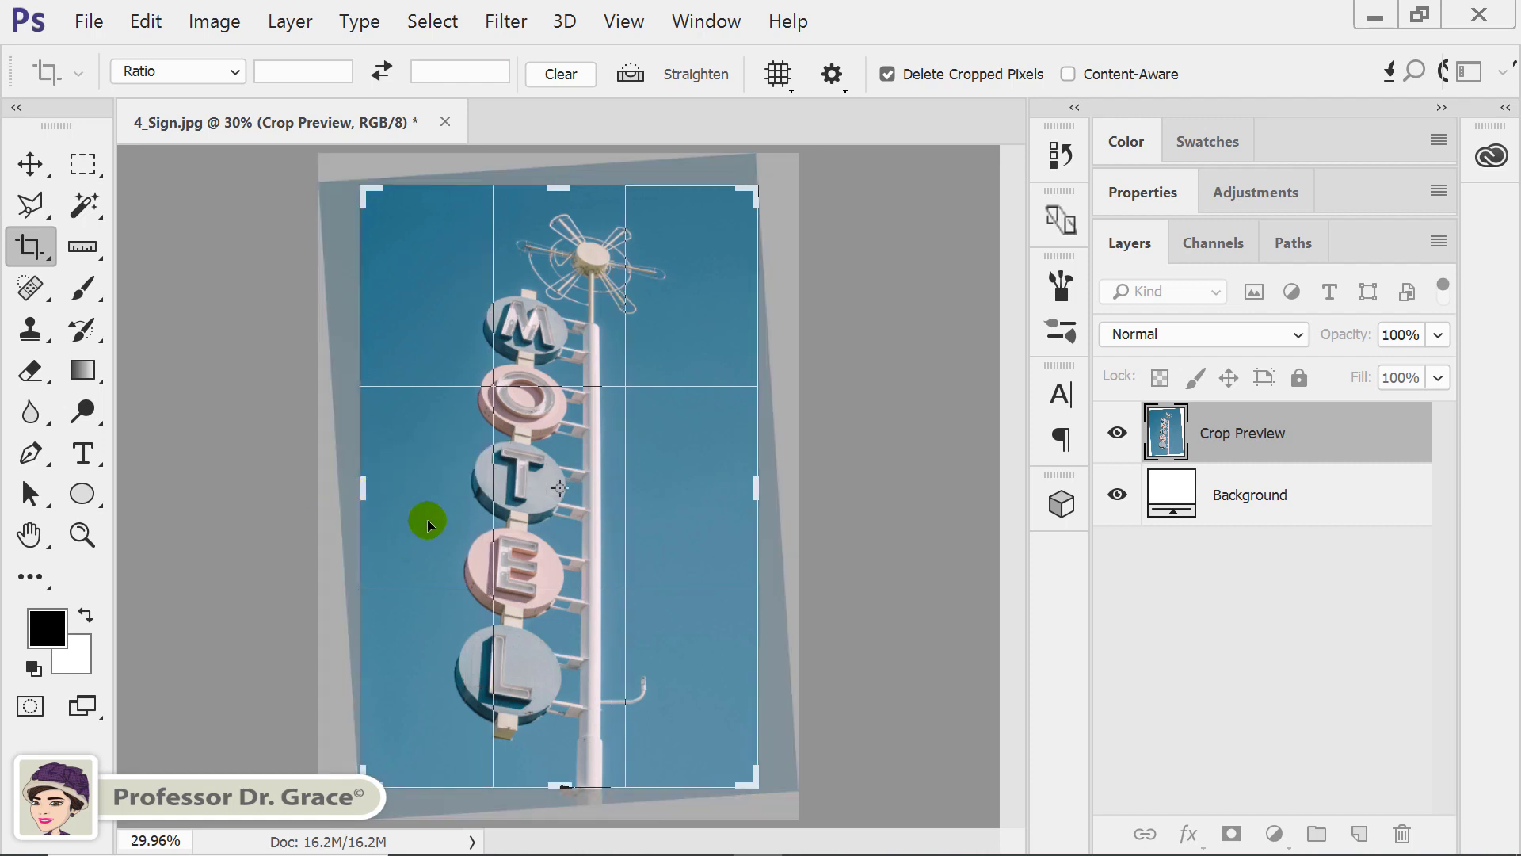
key(Return)
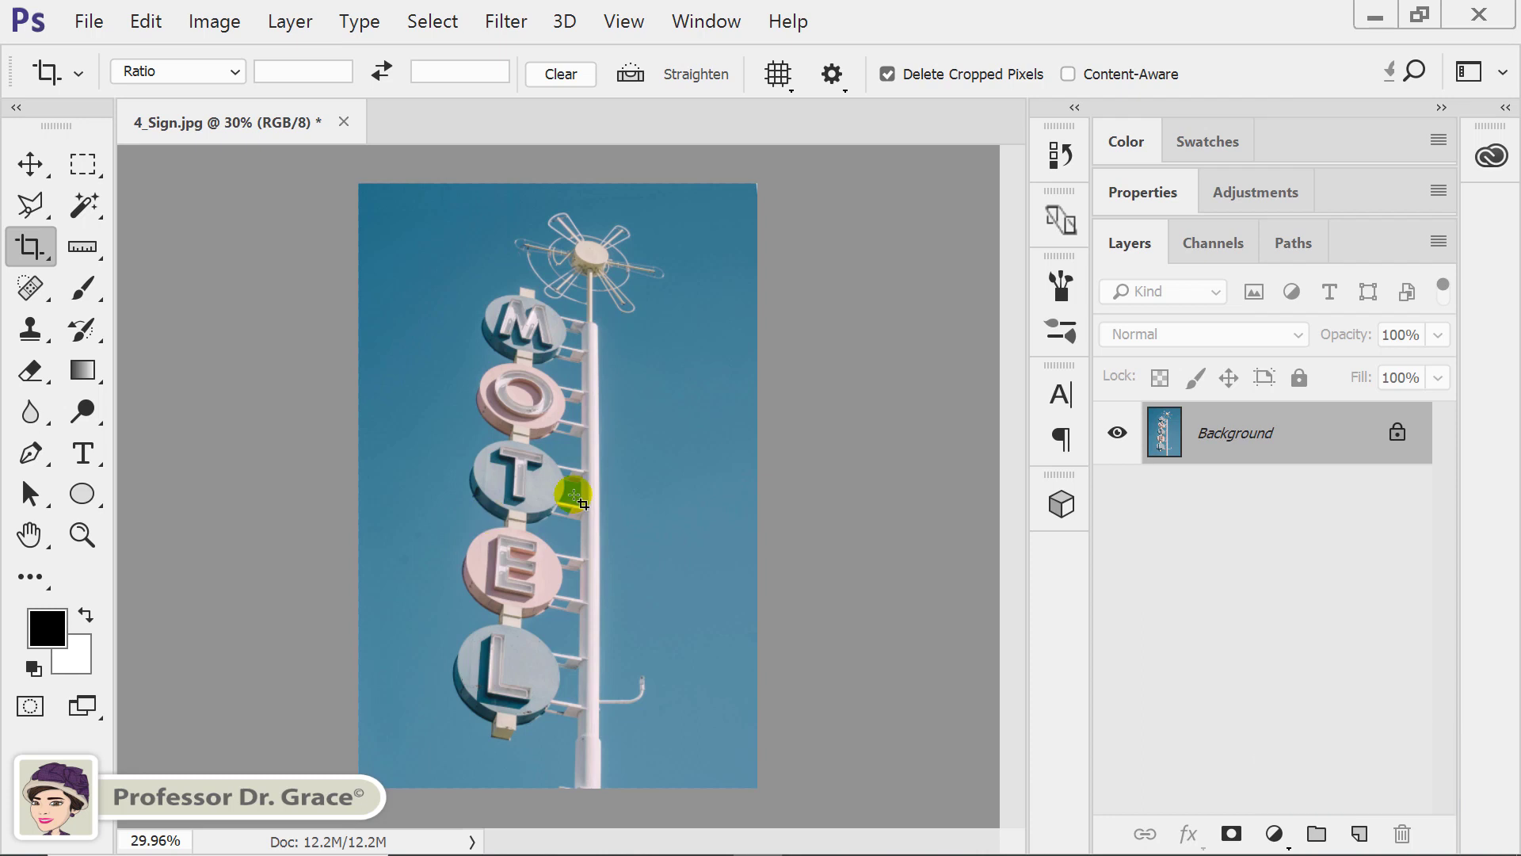